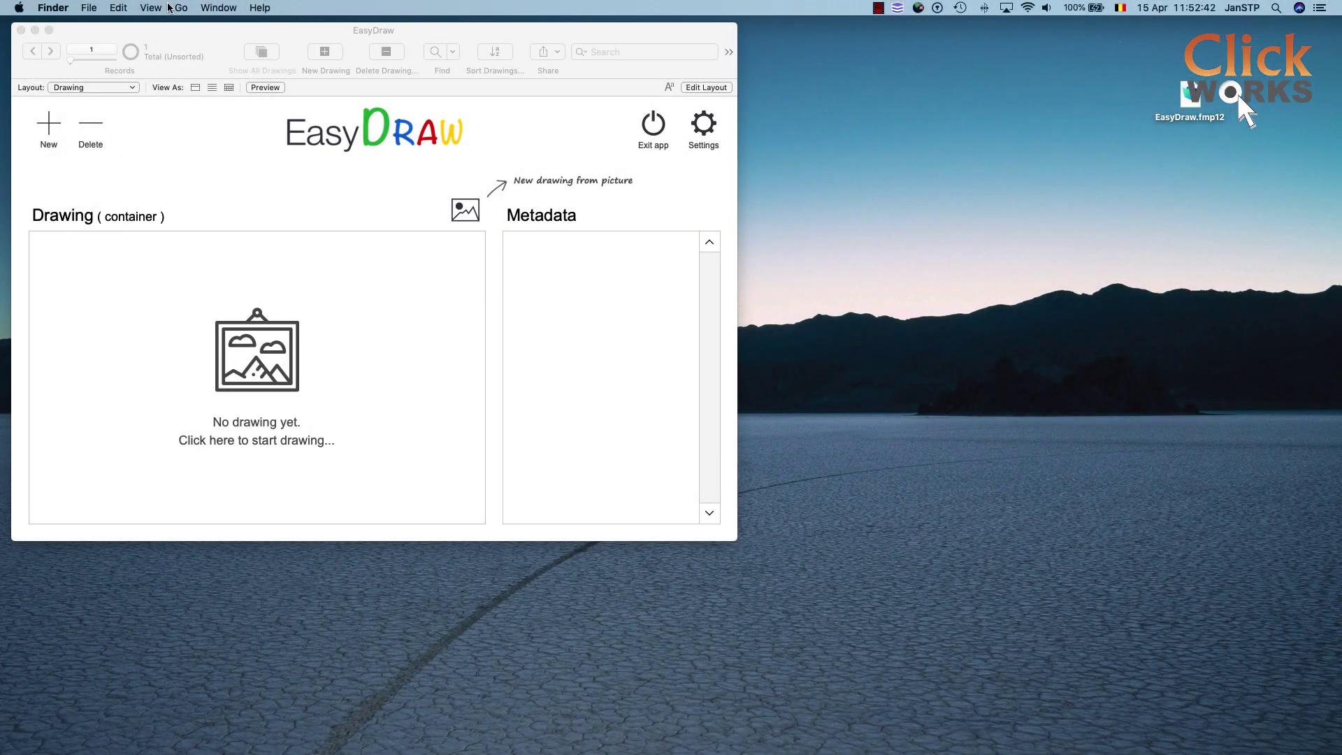
Create a new app from the Meetings starter, save it as Meetings.fmp12 on the Desktop, and place its window beside the EasyDraw window
left_click(128, 25)
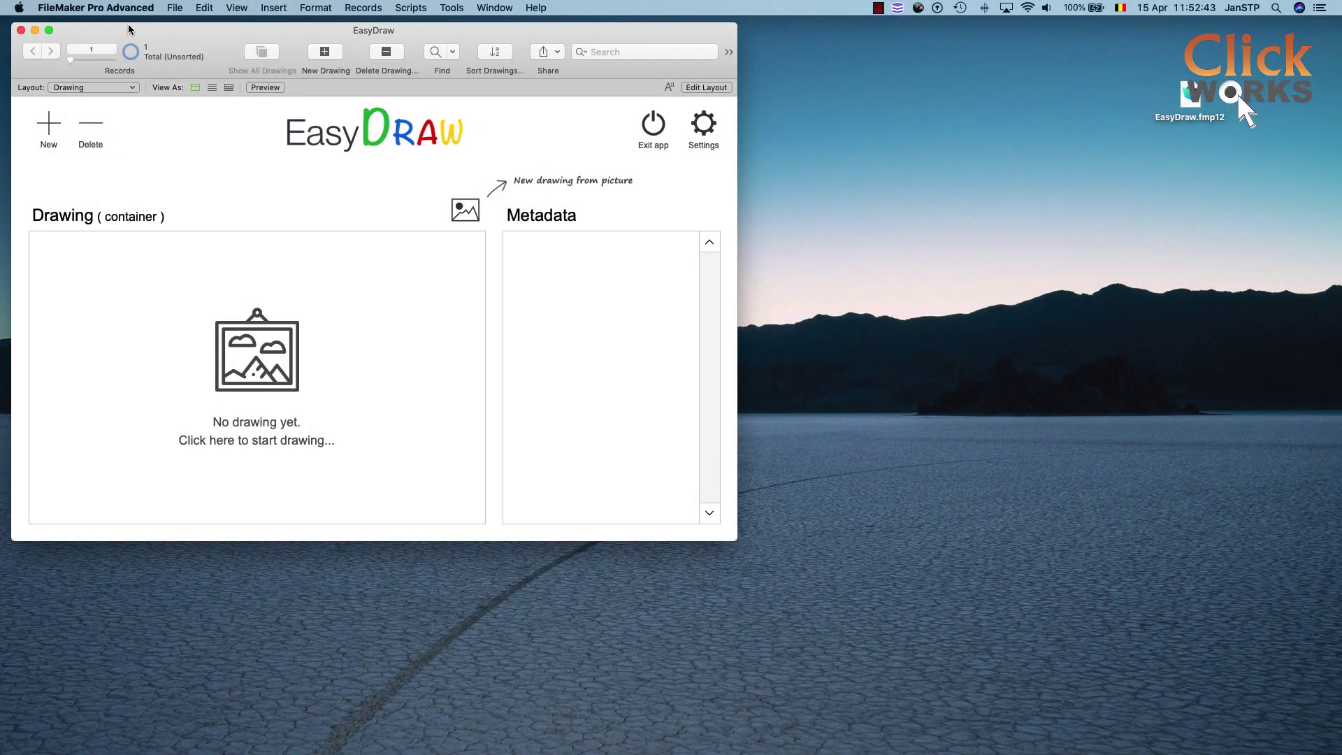
left_click(175, 7)
left_click(183, 25)
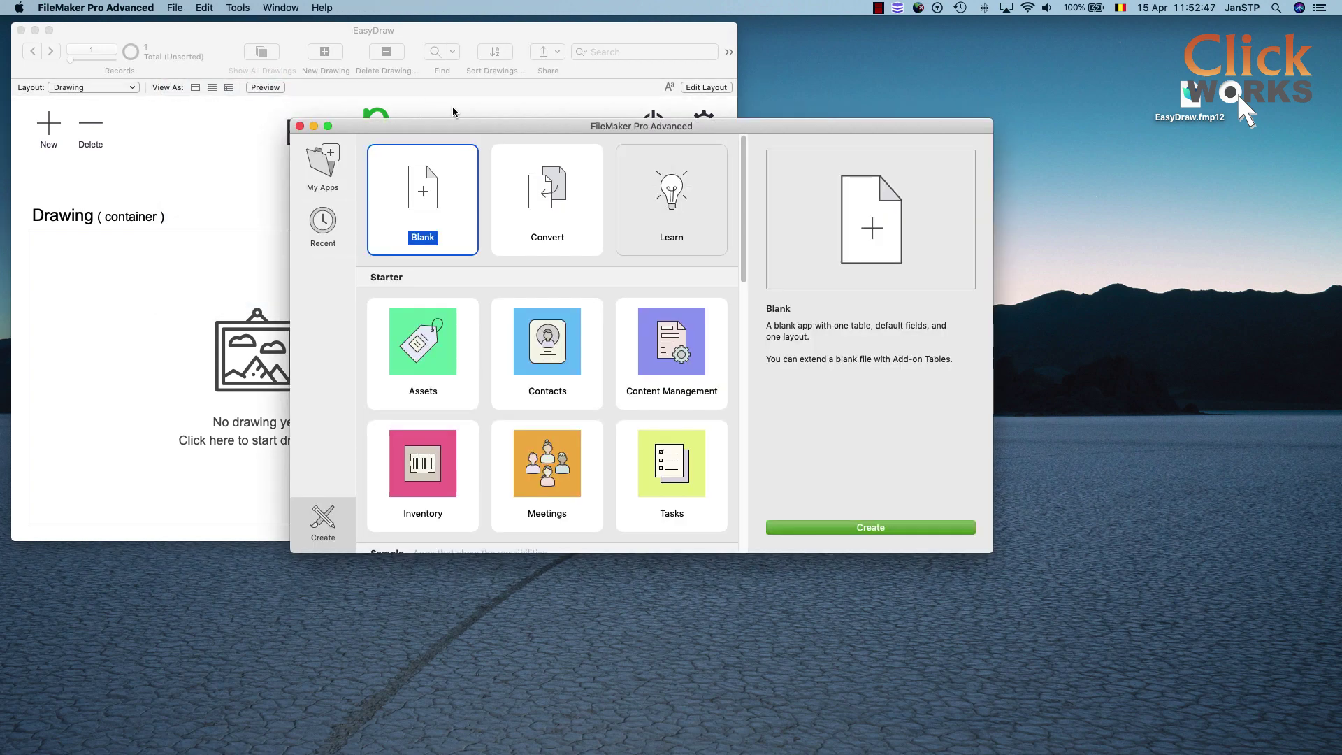
left_click(551, 472)
left_click(864, 527)
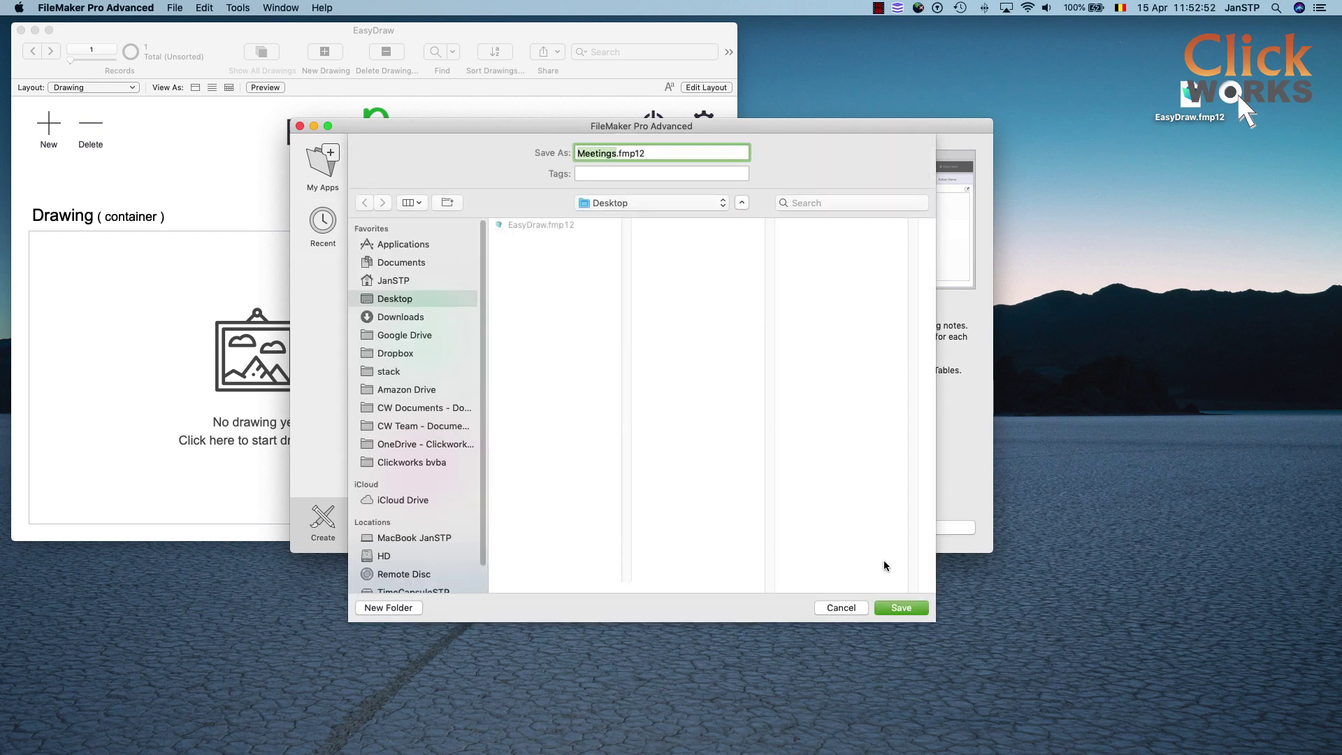
left_click(902, 607)
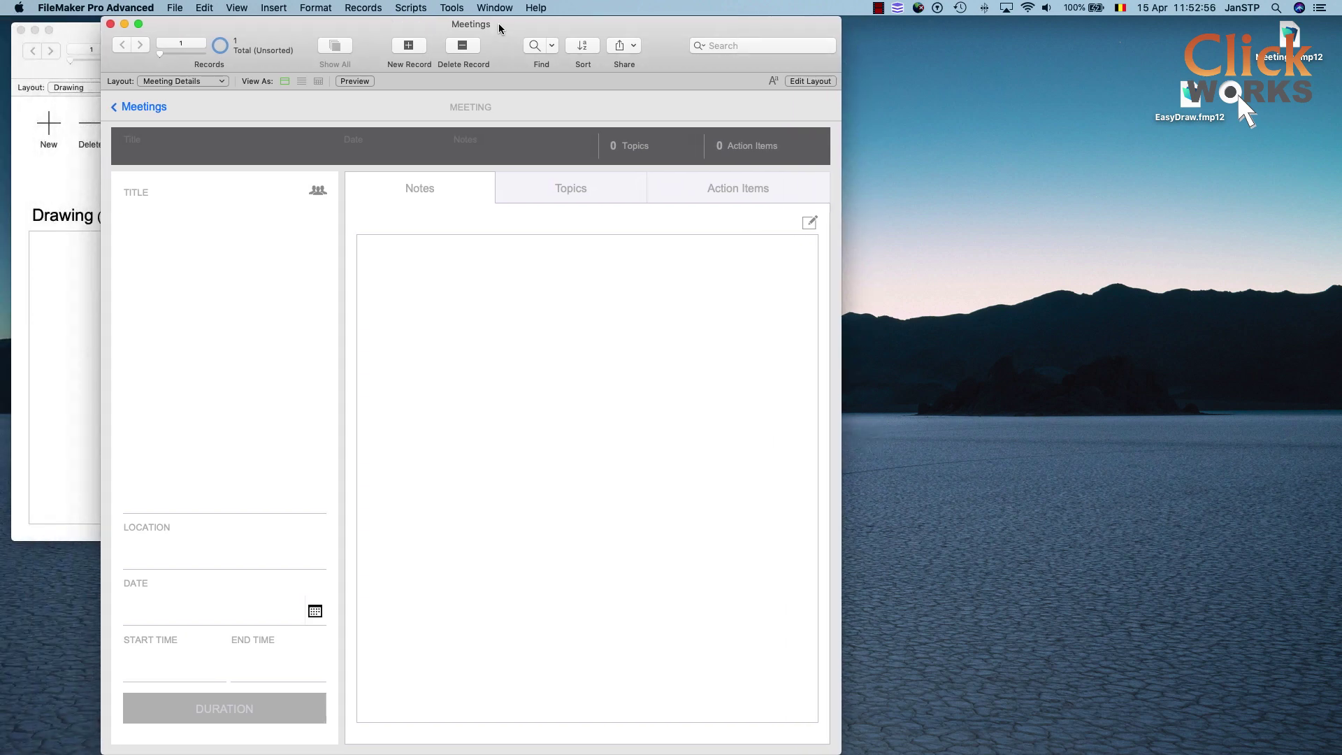
left_click_drag(99, 15, 72, 145)
mouse_move(198, 151)
left_mouse_down()
mouse_move(538, 155)
mouse_move(636, 28)
mouse_move(668, 74)
mouse_move(690, 73)
mouse_move(677, 27)
mouse_move(689, 27)
left_mouse_up()
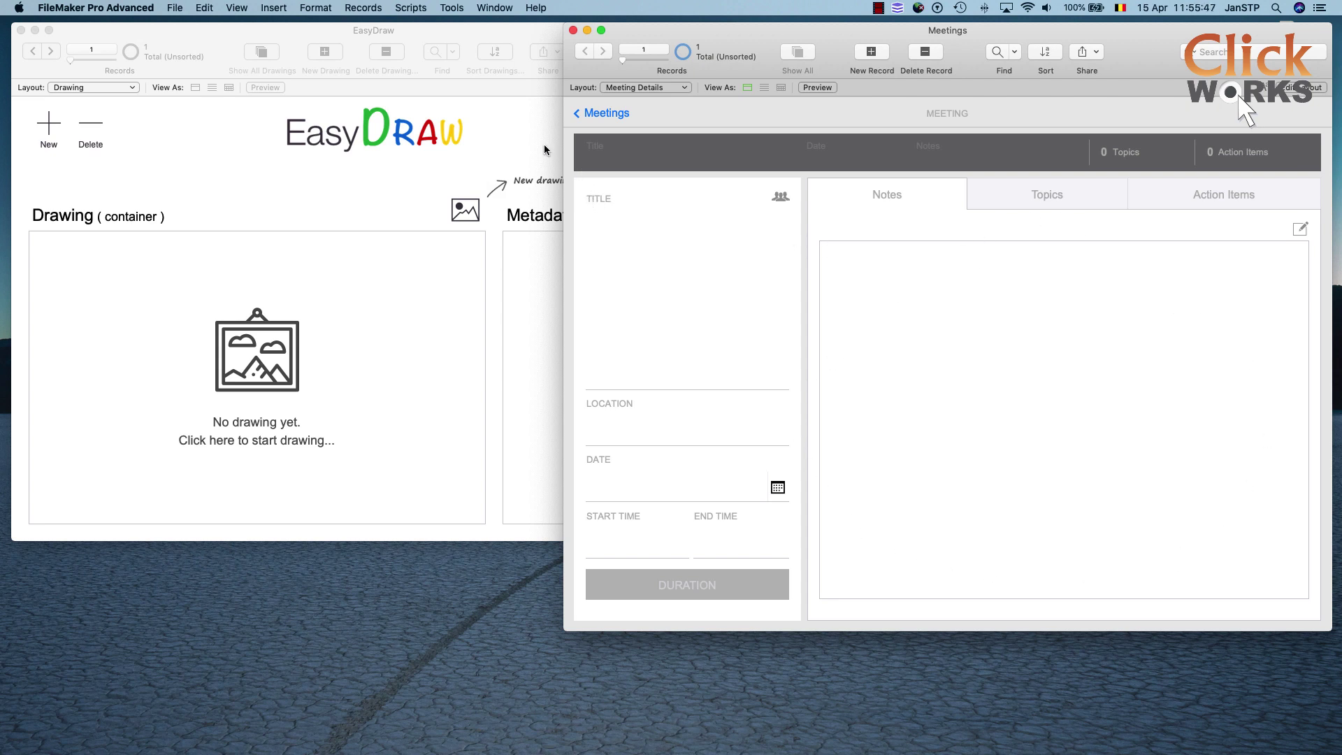
Open the EasyDraw file's script workspace and read the README script's integration instructions, starting with adding two fields
left_click(390, 32)
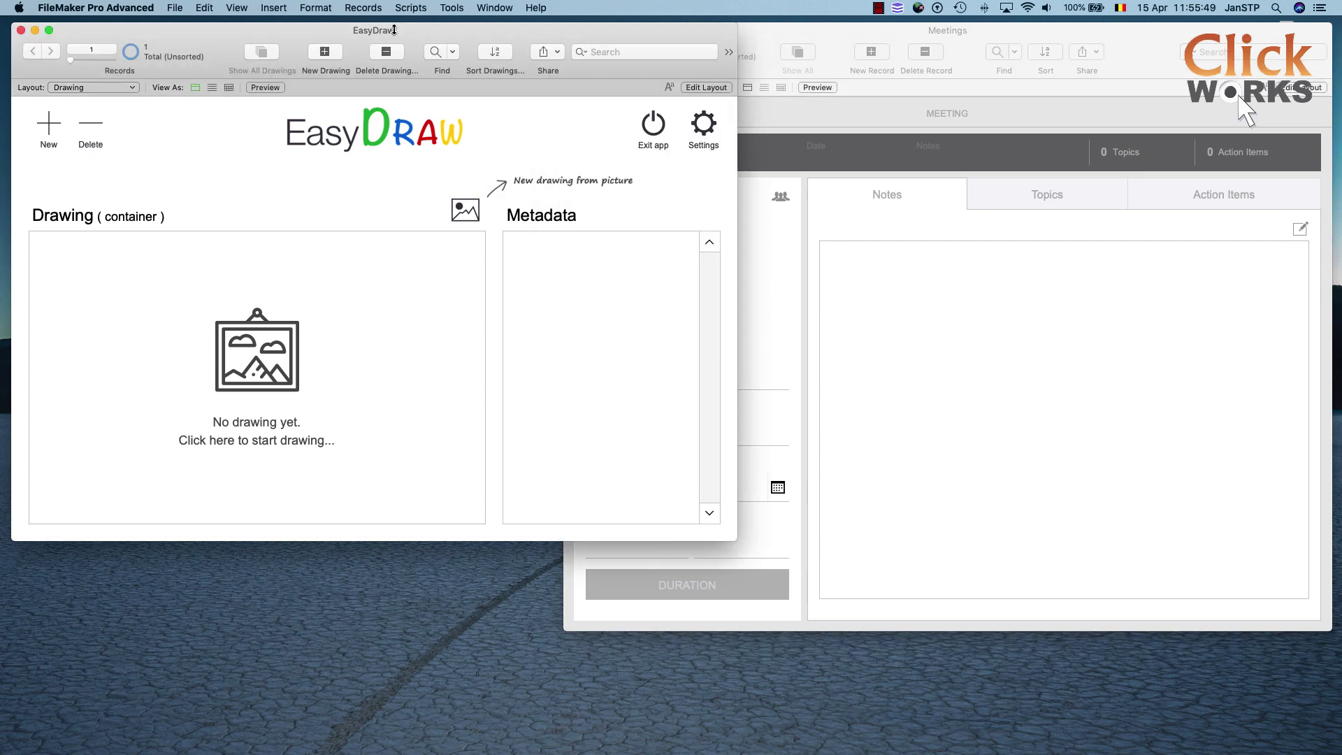
left_click(410, 8)
left_click(409, 23)
left_click_drag(371, 209, 372, 202)
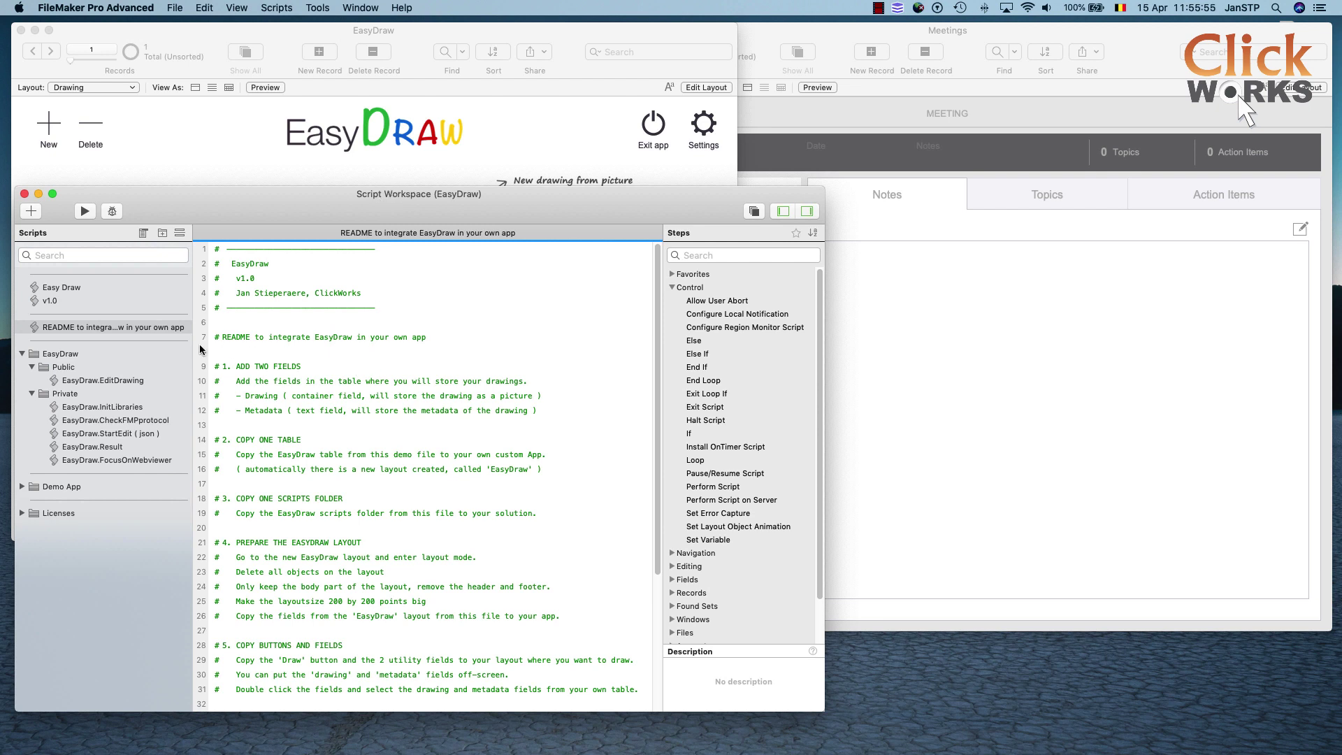
left_click(88, 329)
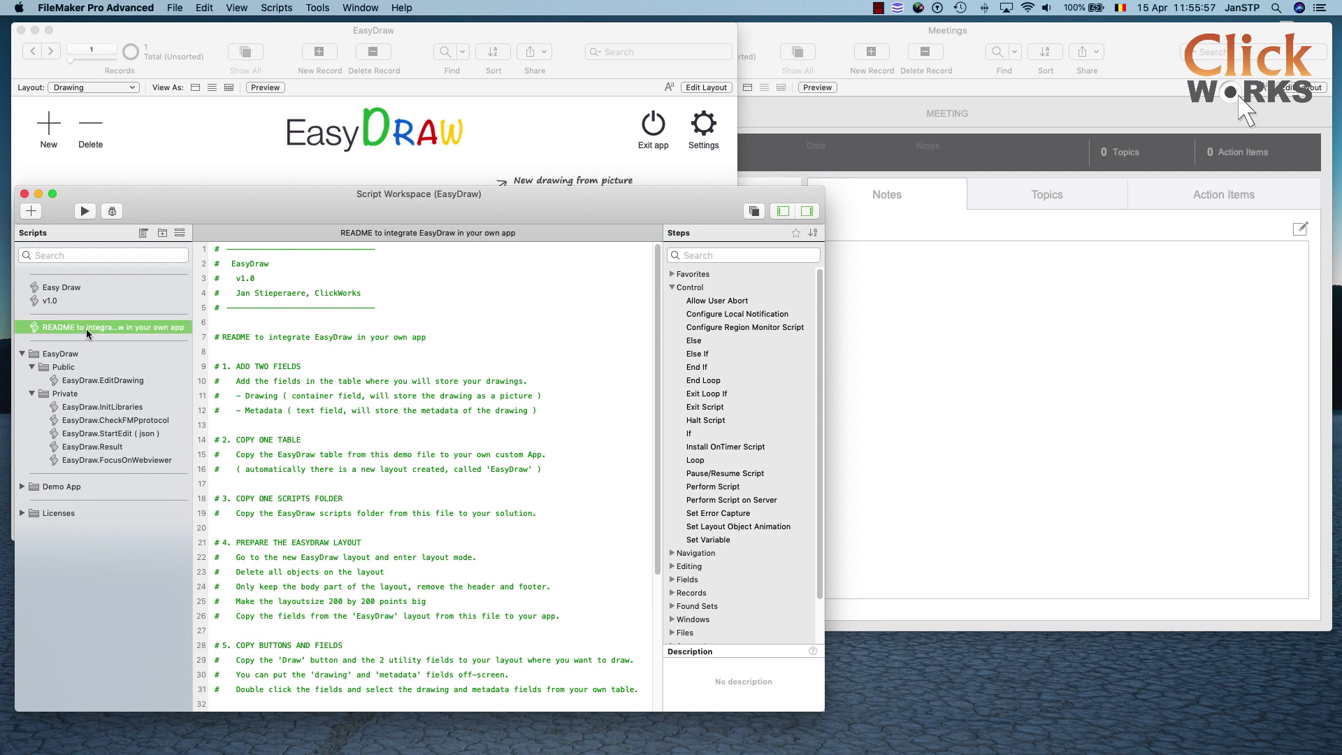
left_click(272, 369)
left_click(265, 442)
scroll(275, 441, "down", 3)
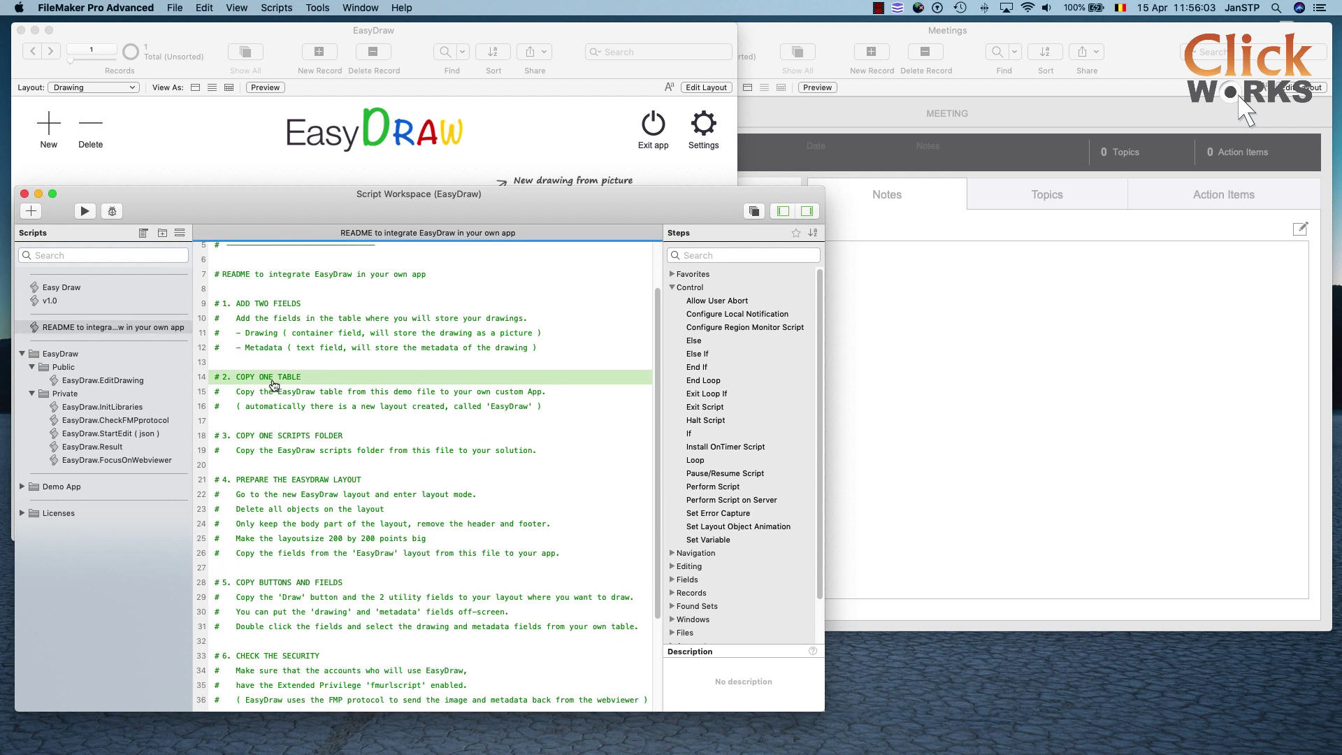
left_click(268, 308)
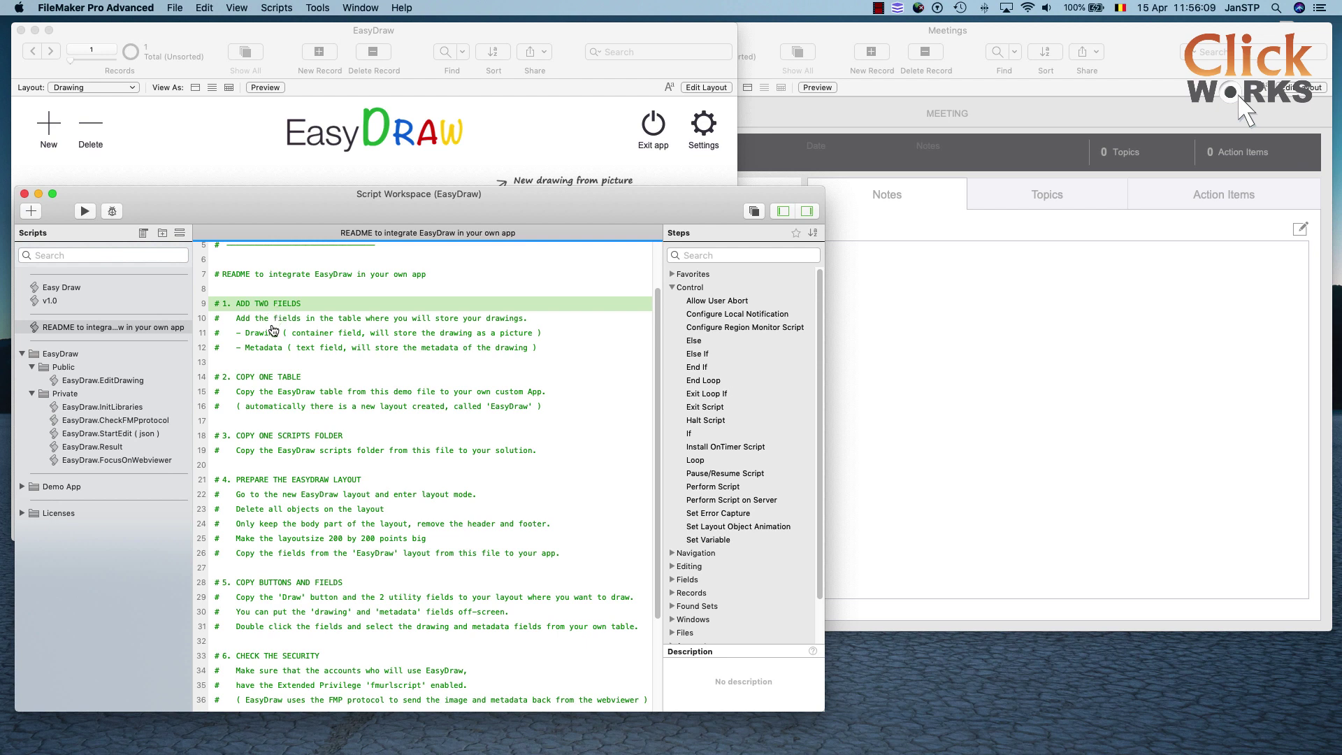
In the Meetings file's database definition, change the Note field of the Meetings table into a Container field named Drawing
left_click(964, 38)
left_click_drag(967, 43, 968, 43)
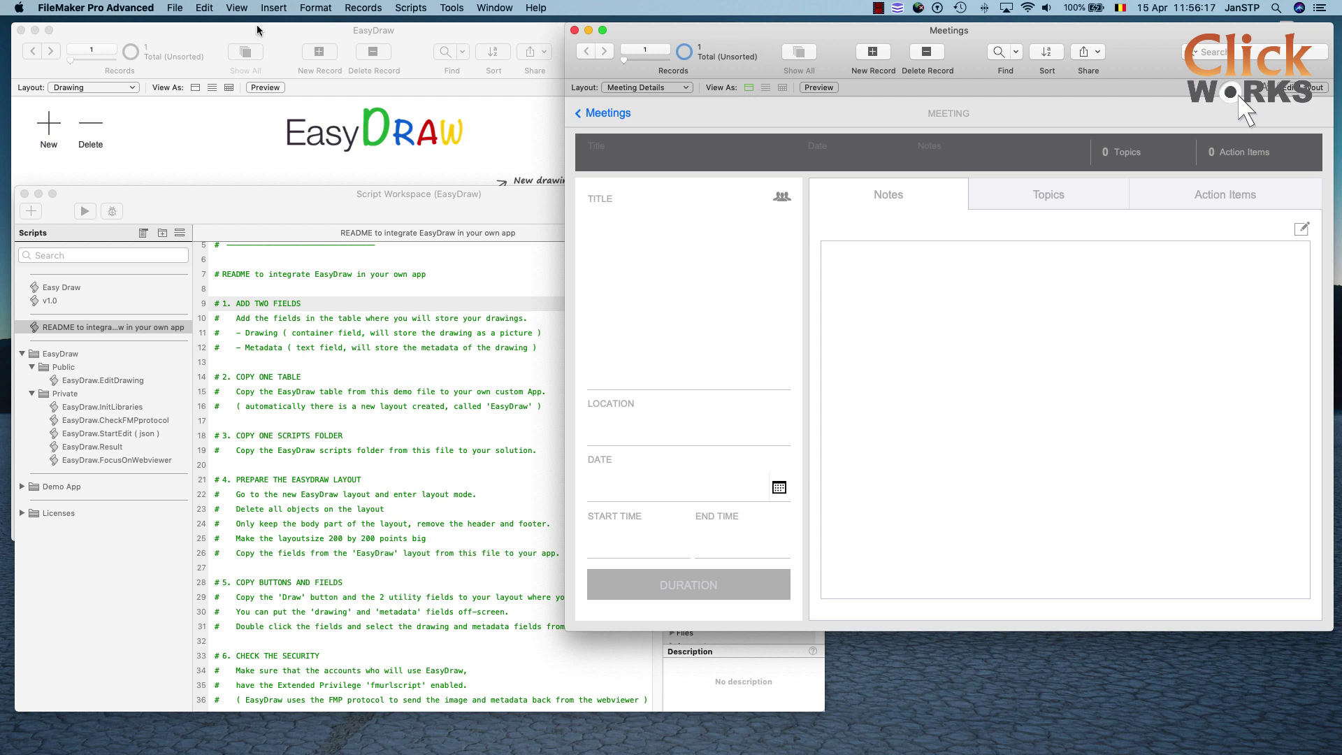
left_click(175, 7)
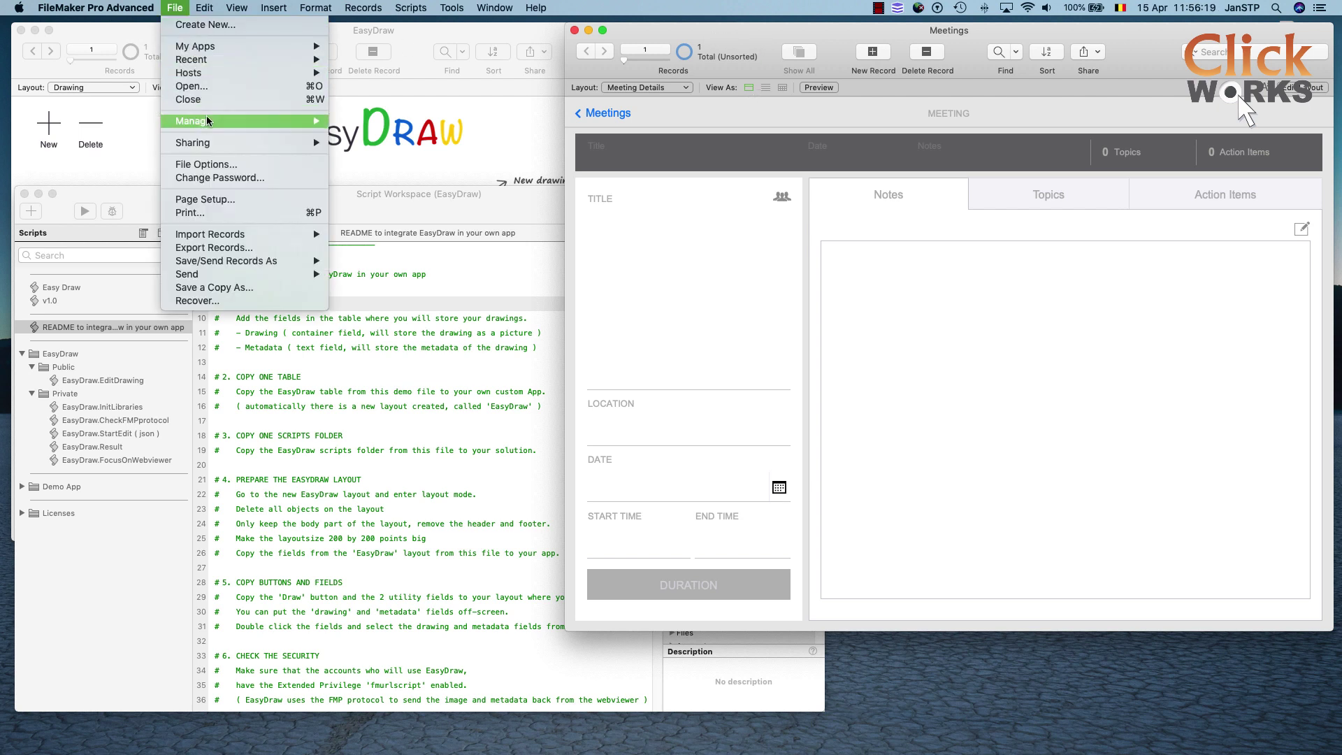
mouse_move(209, 122)
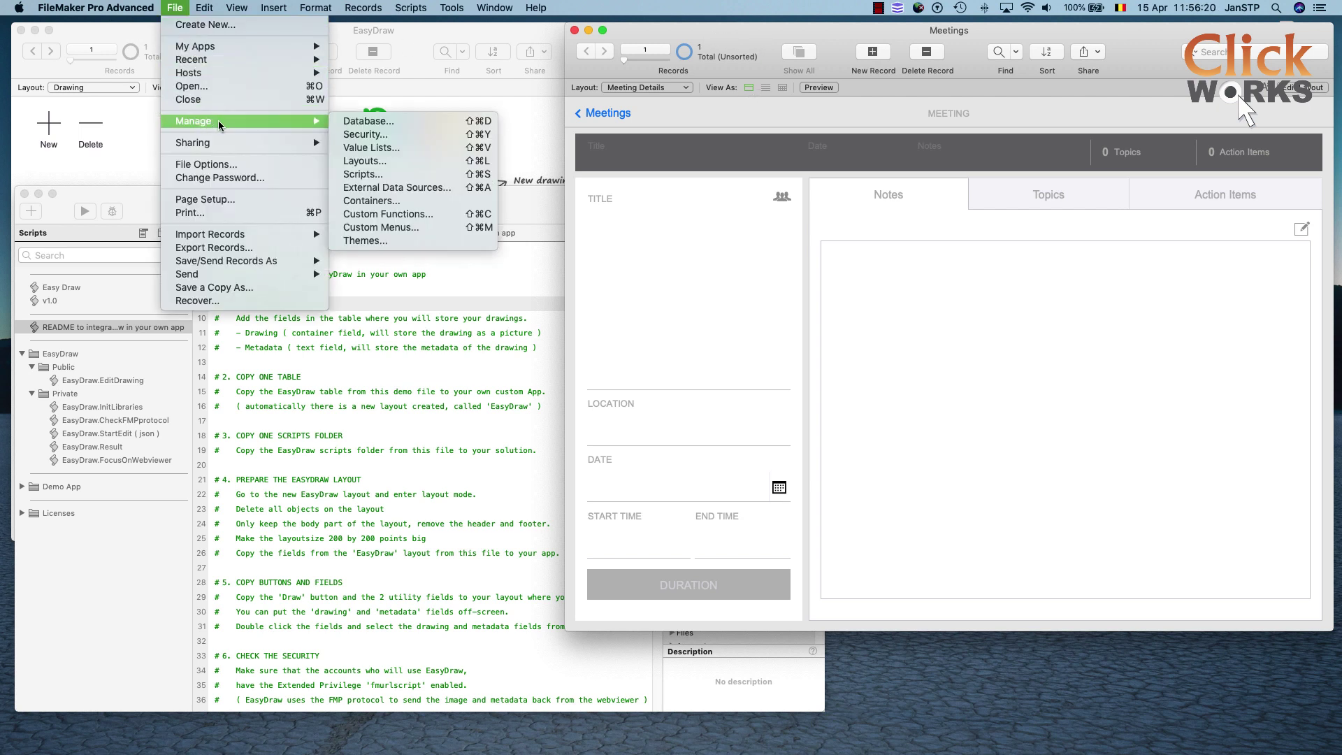
left_click(367, 123)
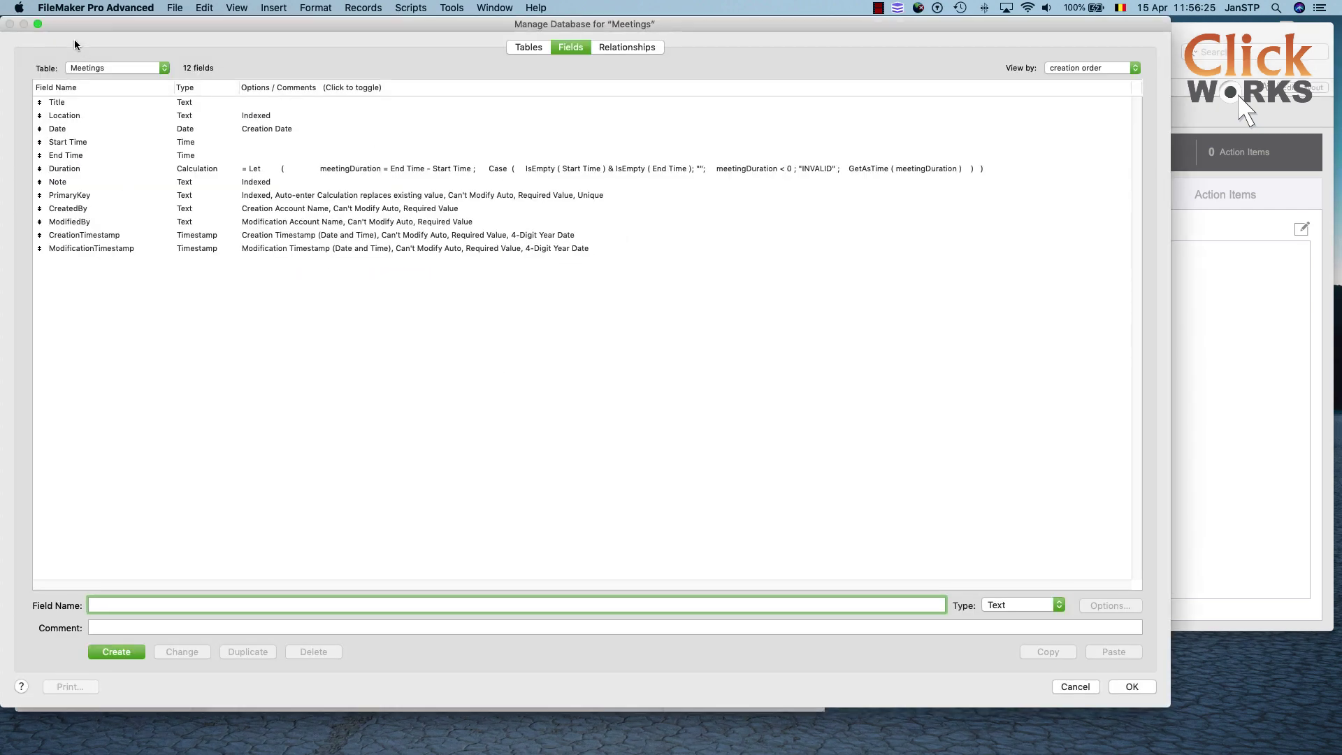
left_click_drag(2, 17, 46, 40)
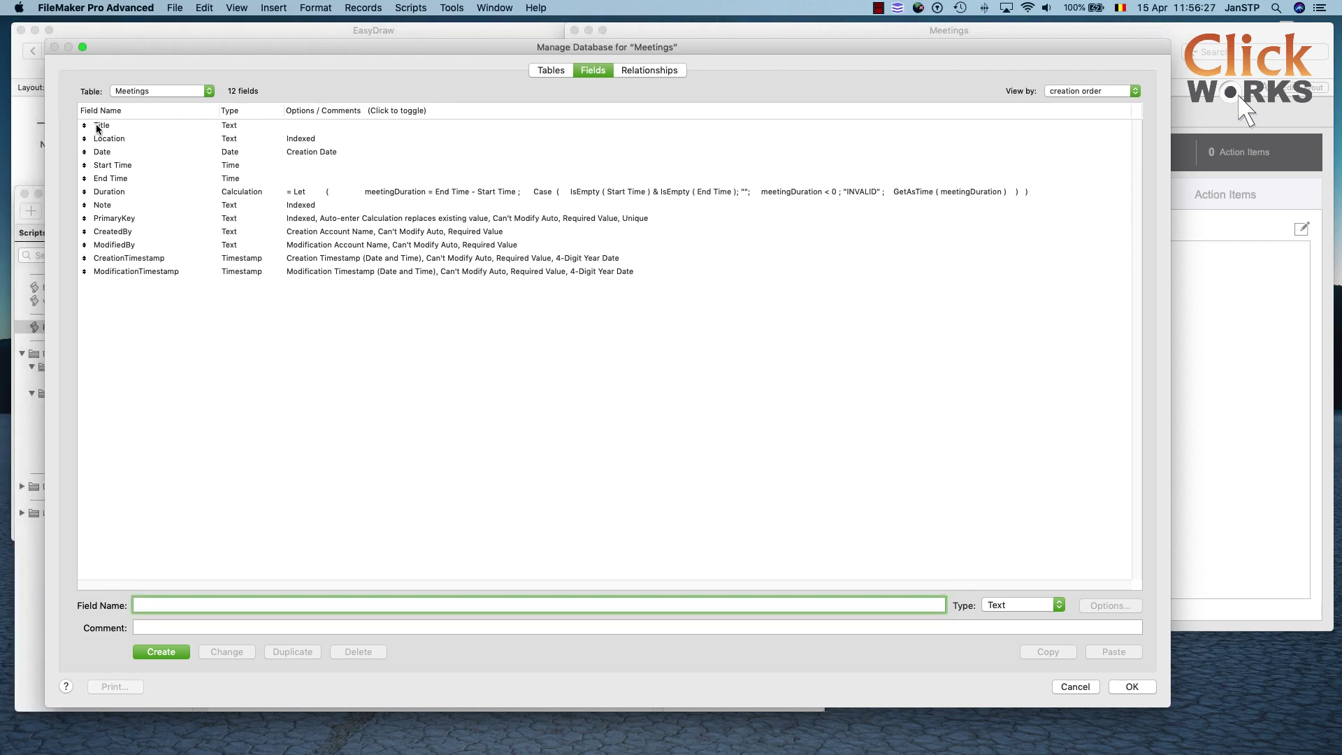
left_click(102, 204)
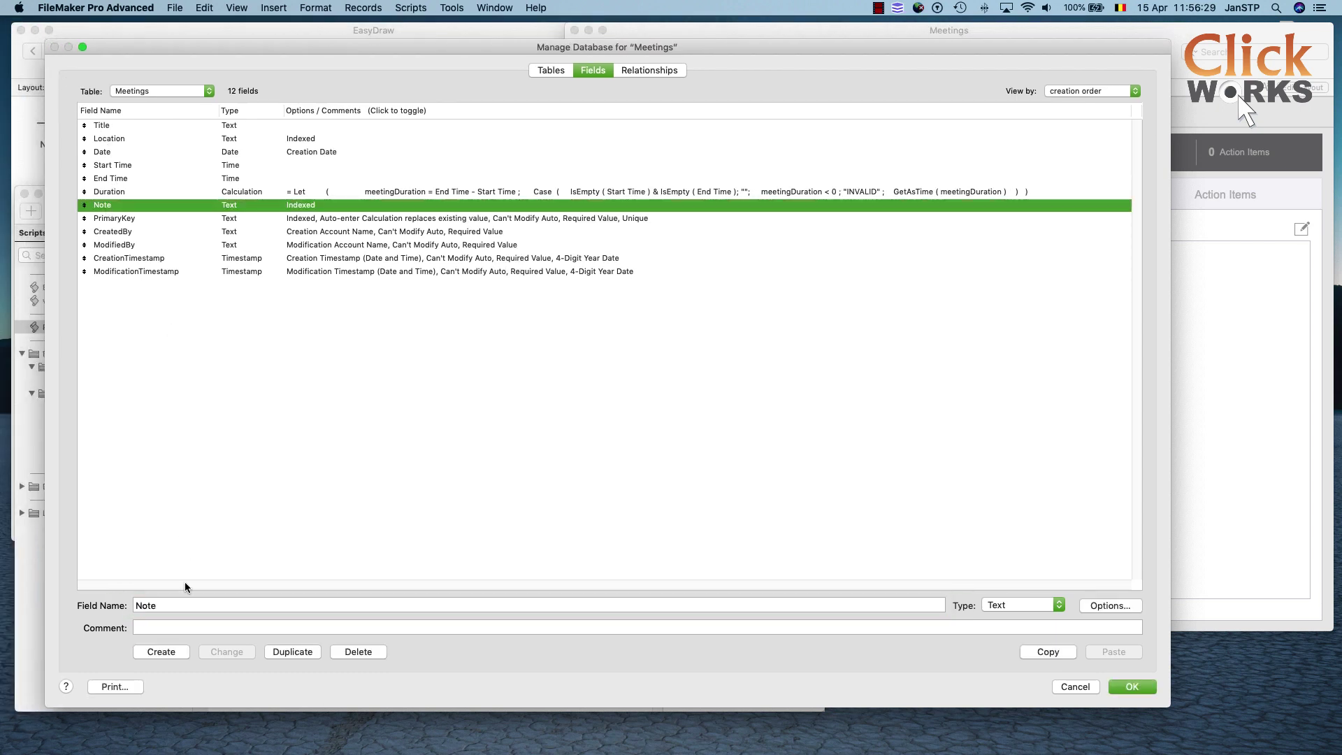
double_click(175, 605)
type("Drawing")
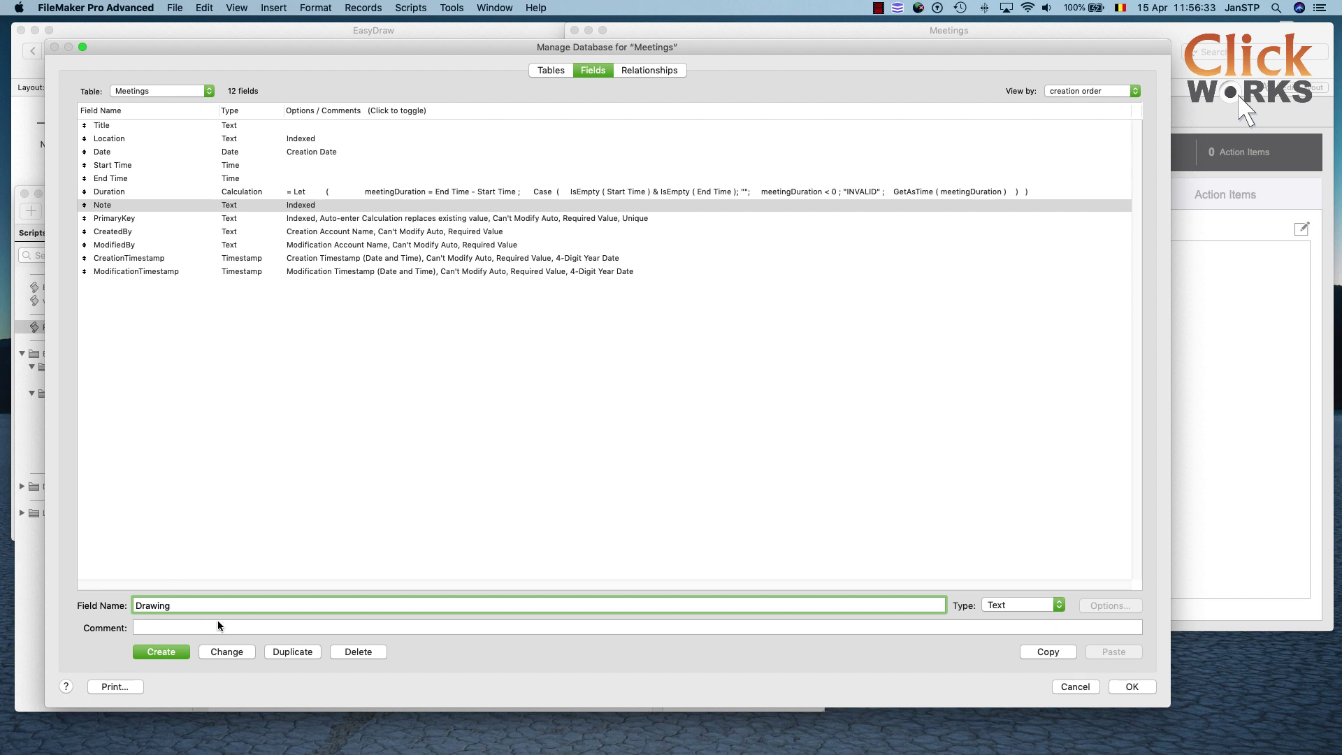
left_click(1004, 607)
left_click(1007, 668)
left_click(219, 651)
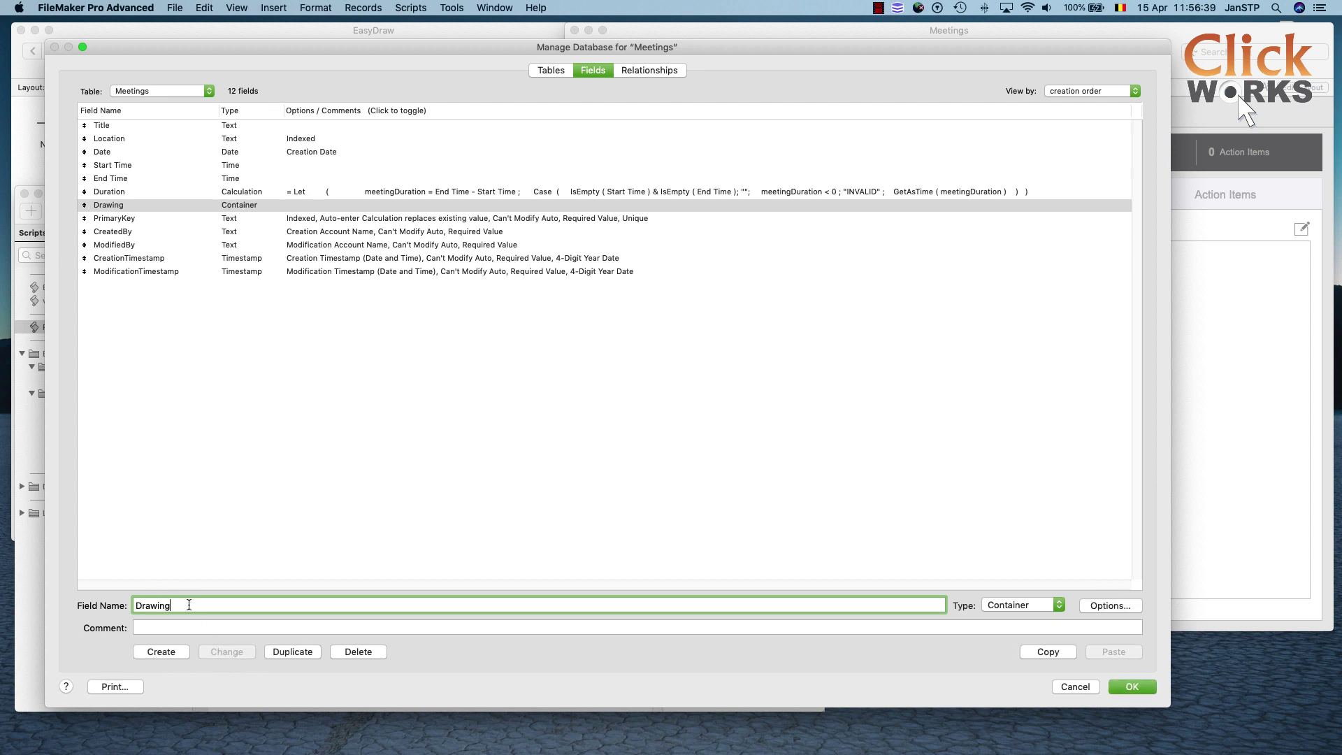
Create a Text field named Metadata in the Meetings table and check it alongside the Drawing field
type("Metadata")
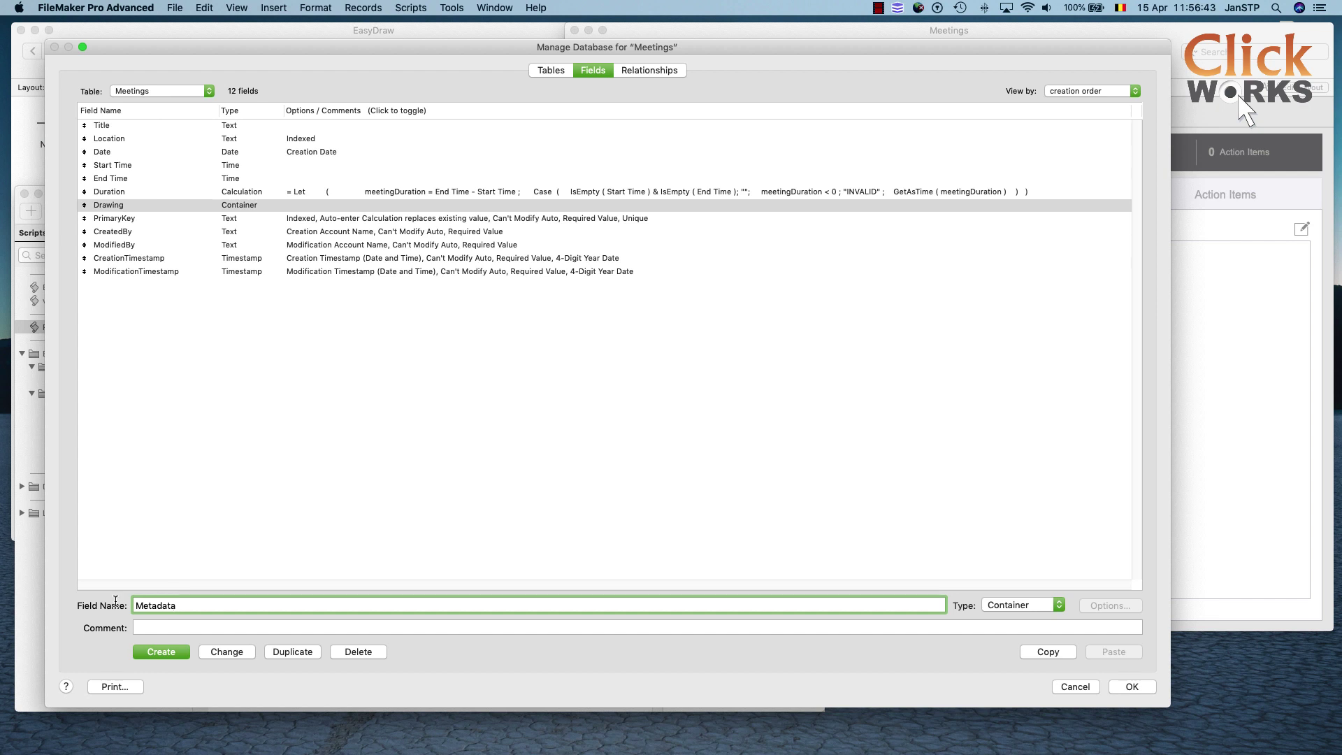
left_click(1025, 608)
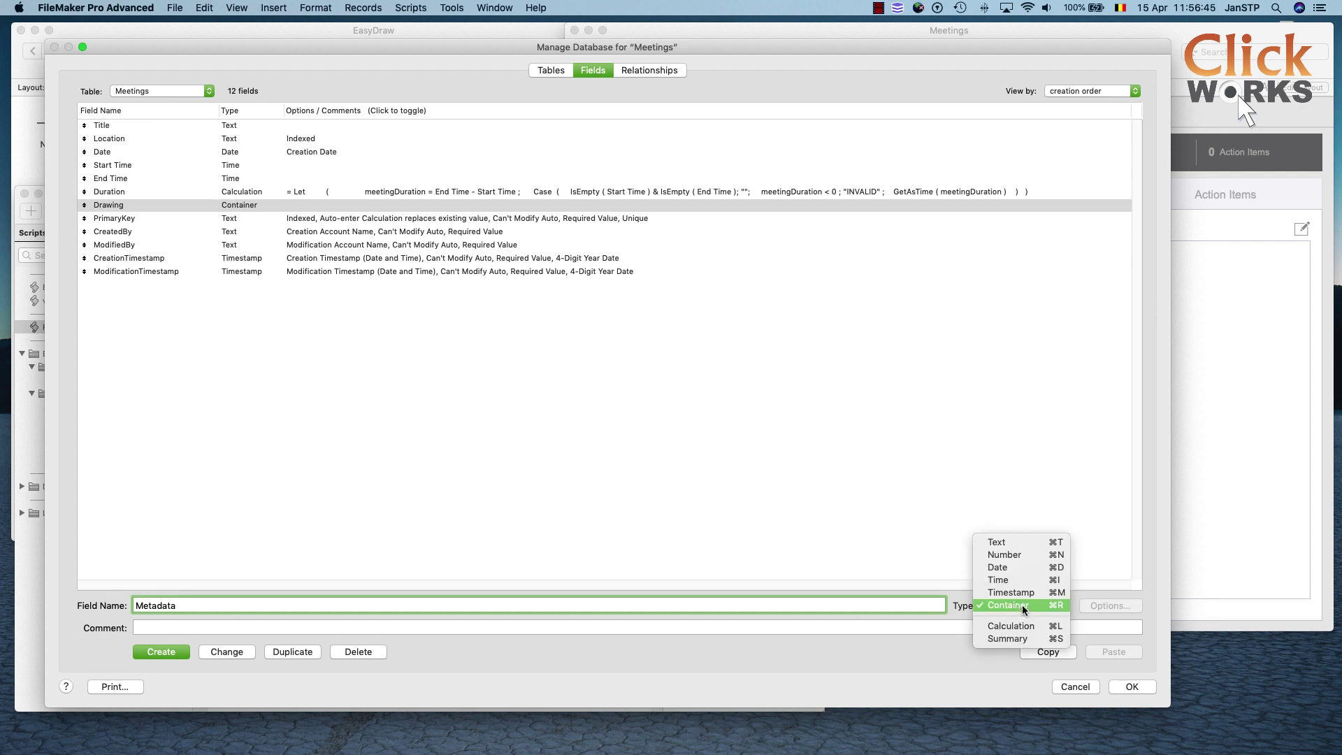
left_click(1012, 544)
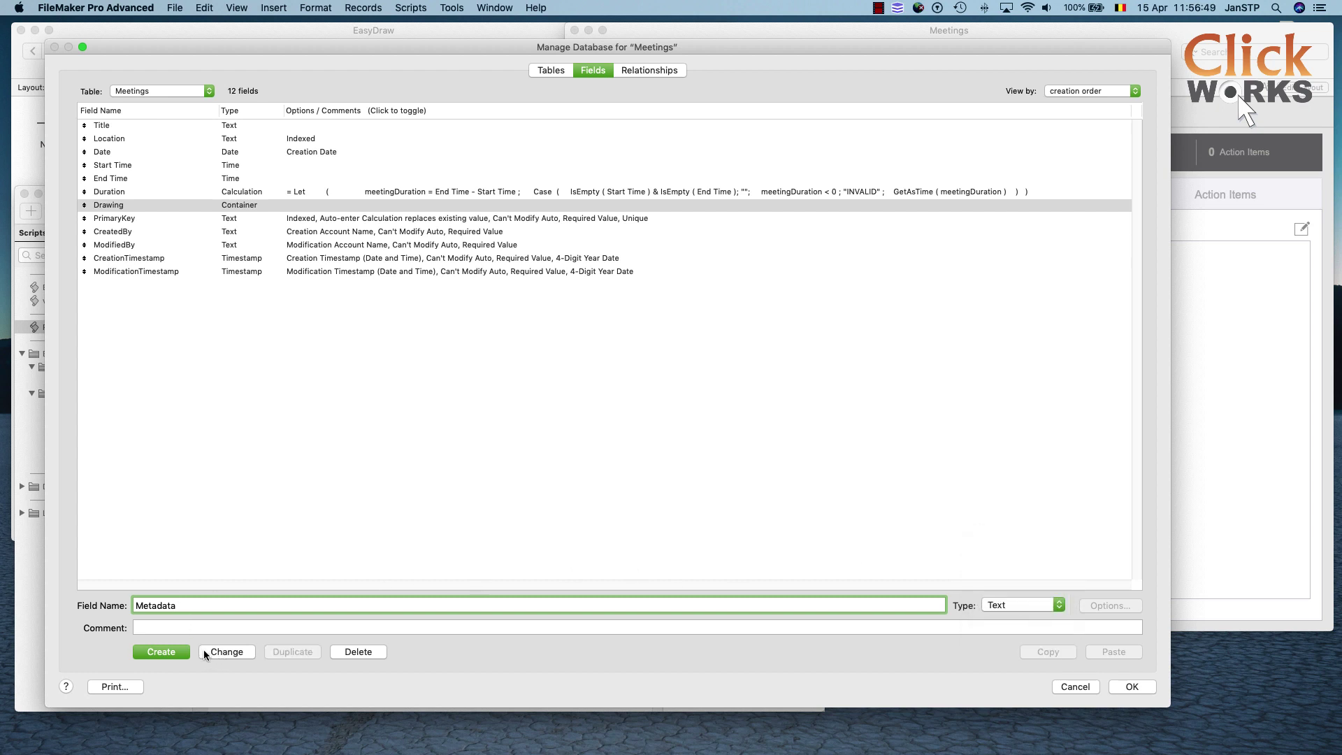
left_click(169, 650)
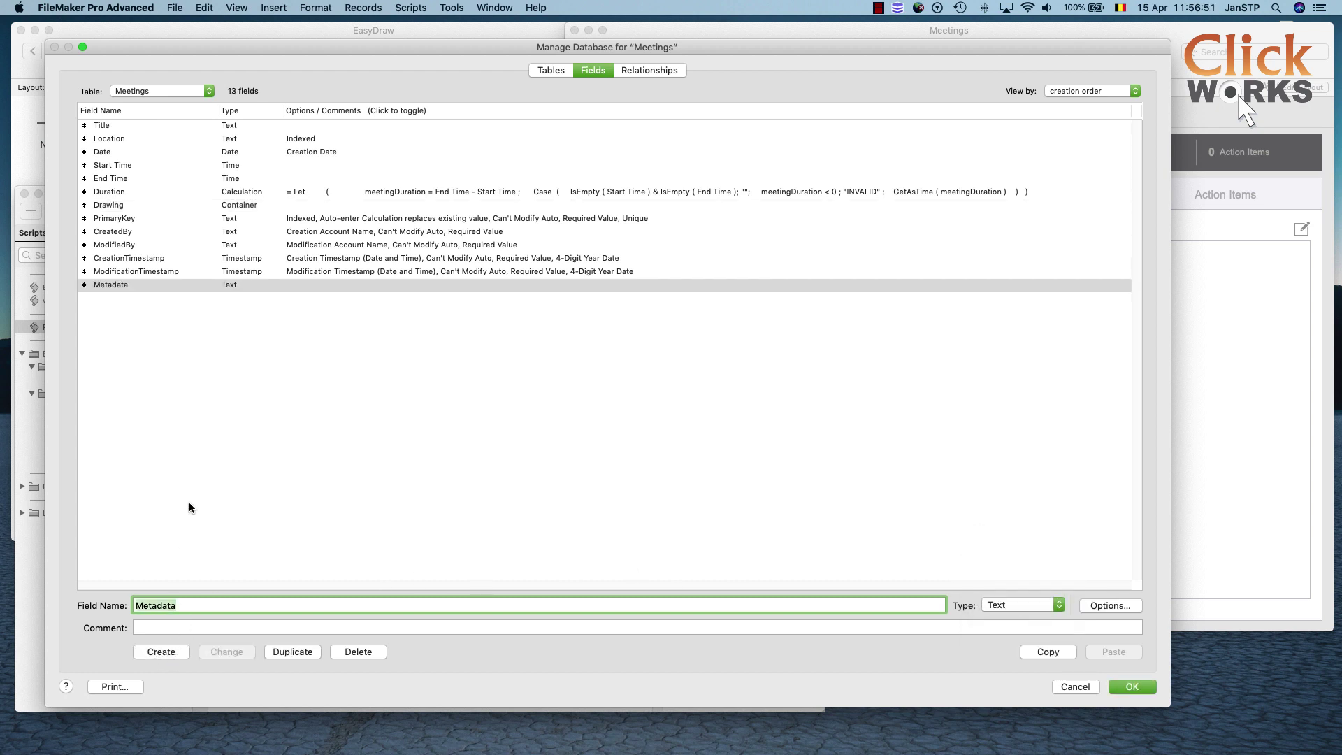
left_click(112, 206)
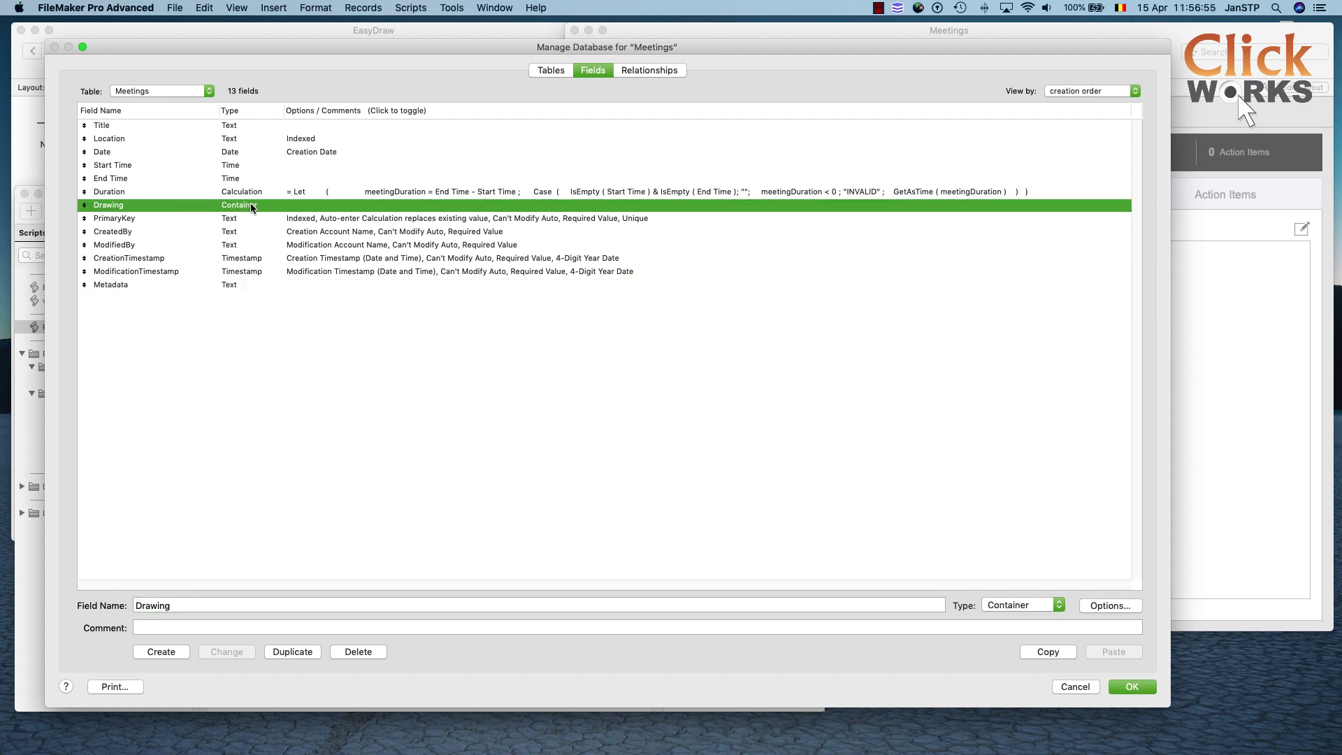
left_click(113, 286)
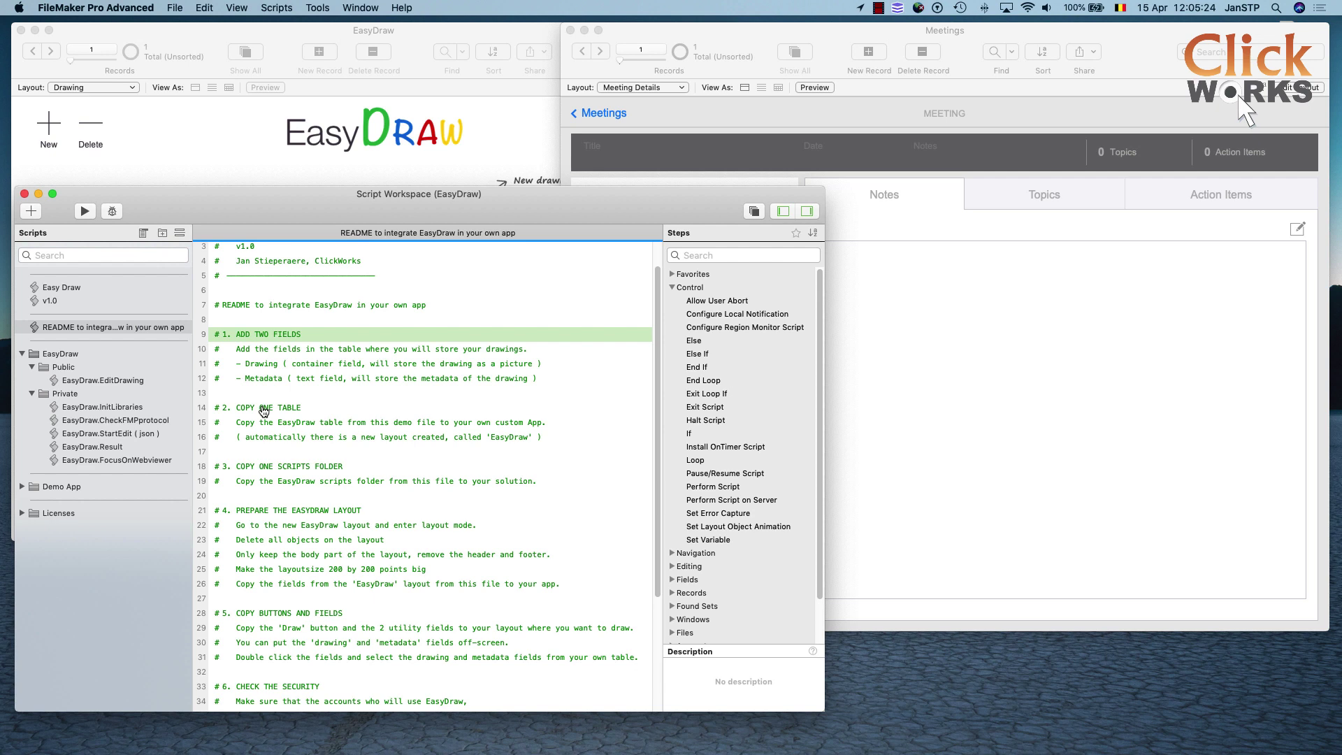
Following the README's second instruction, copy the EasyDraw table from the EasyDraw file's database definition
left_click(264, 410)
scroll(323, 381, "down", 2)
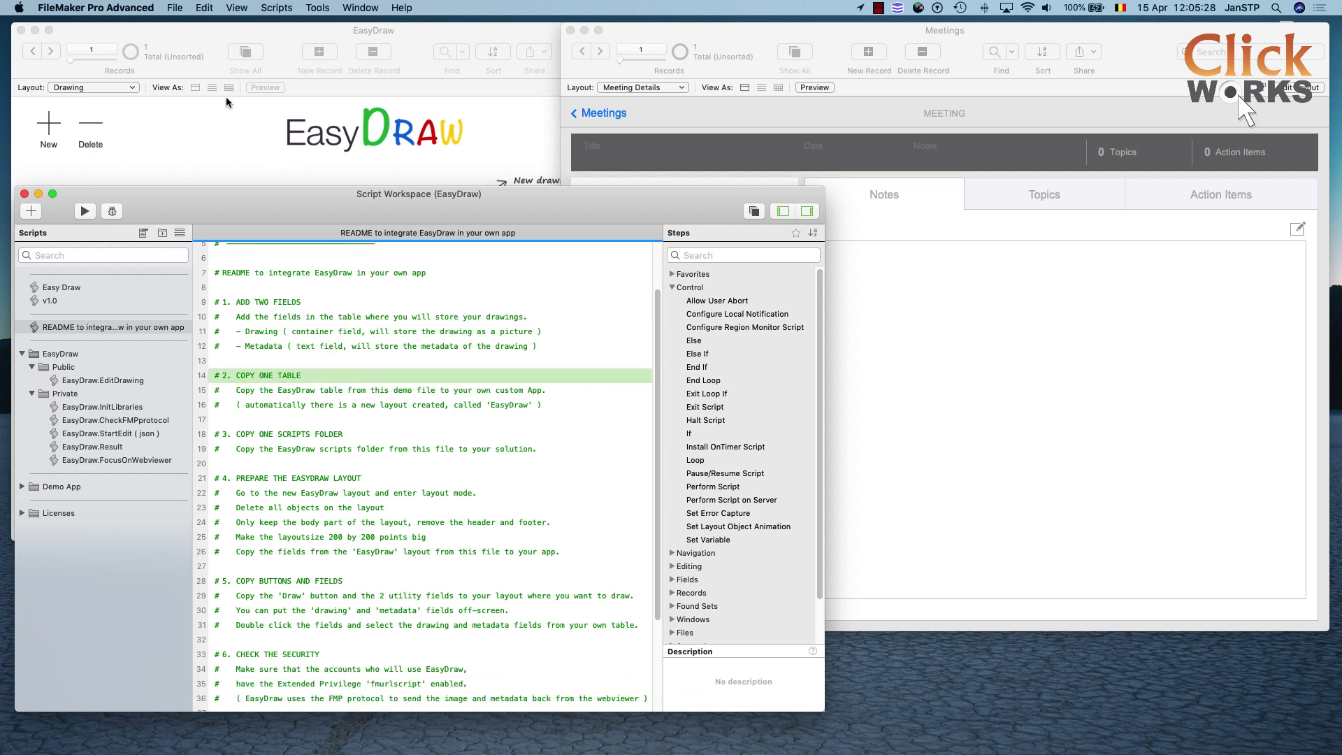
left_click(173, 8)
mouse_move(203, 122)
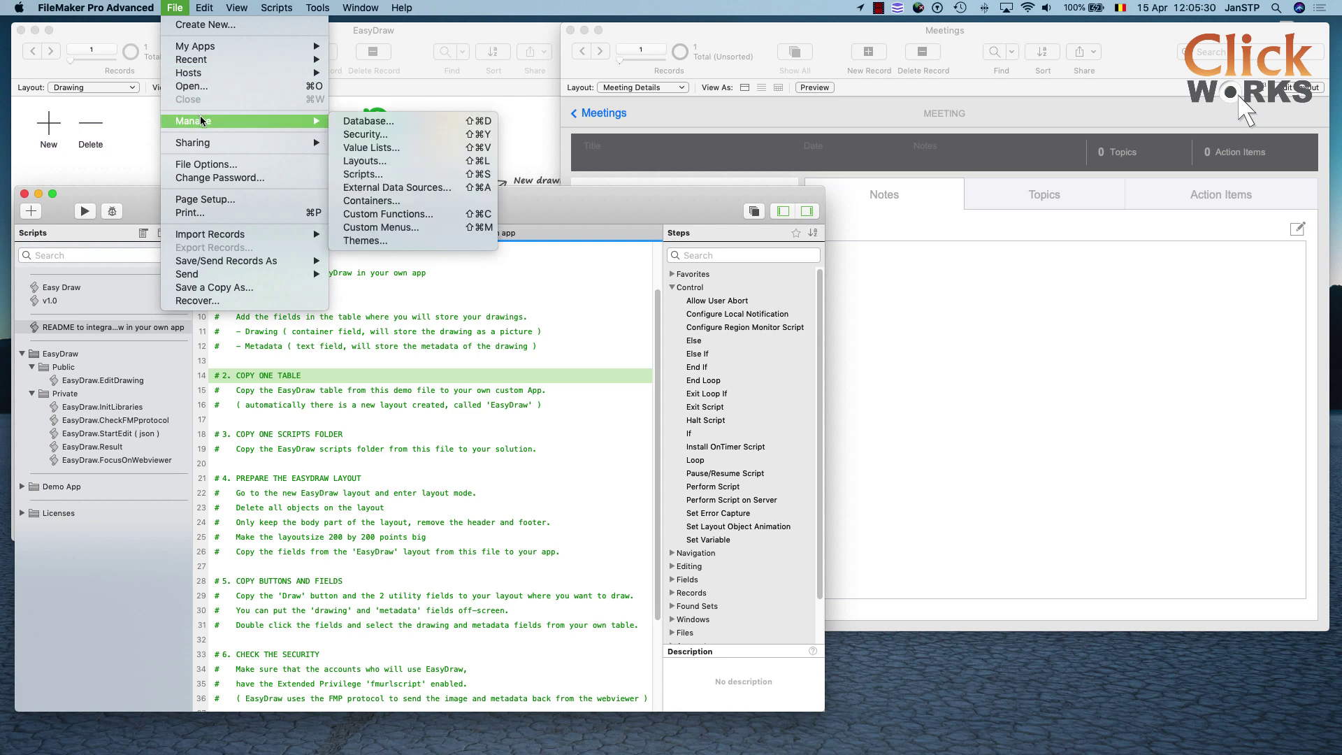
left_click(354, 123)
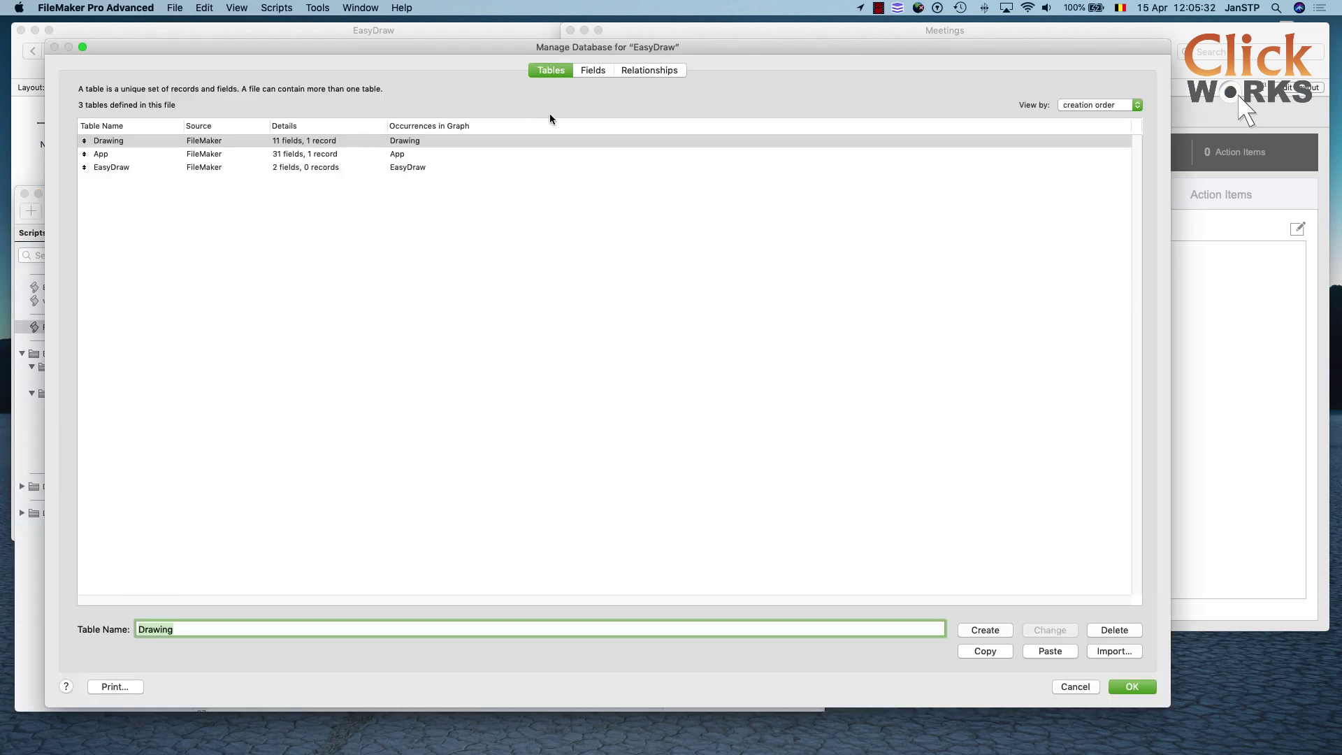
left_click(109, 167)
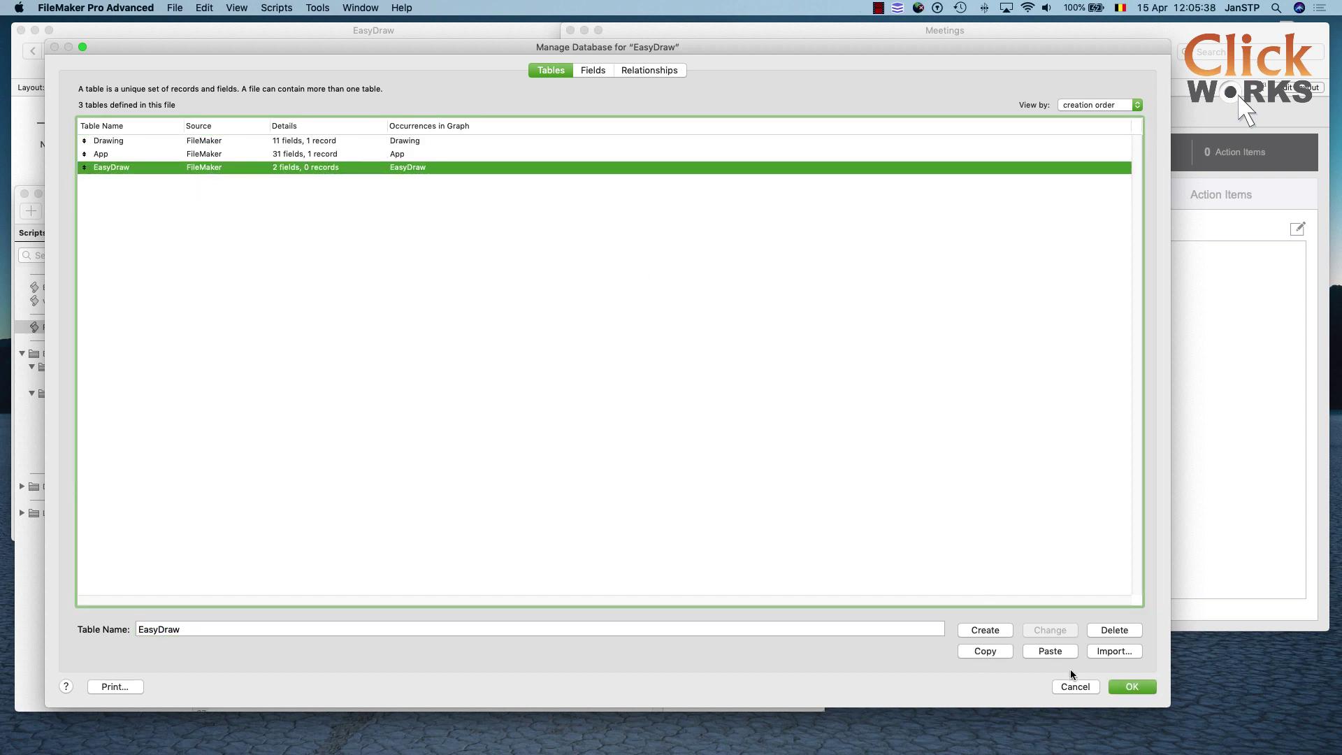
left_click(1138, 687)
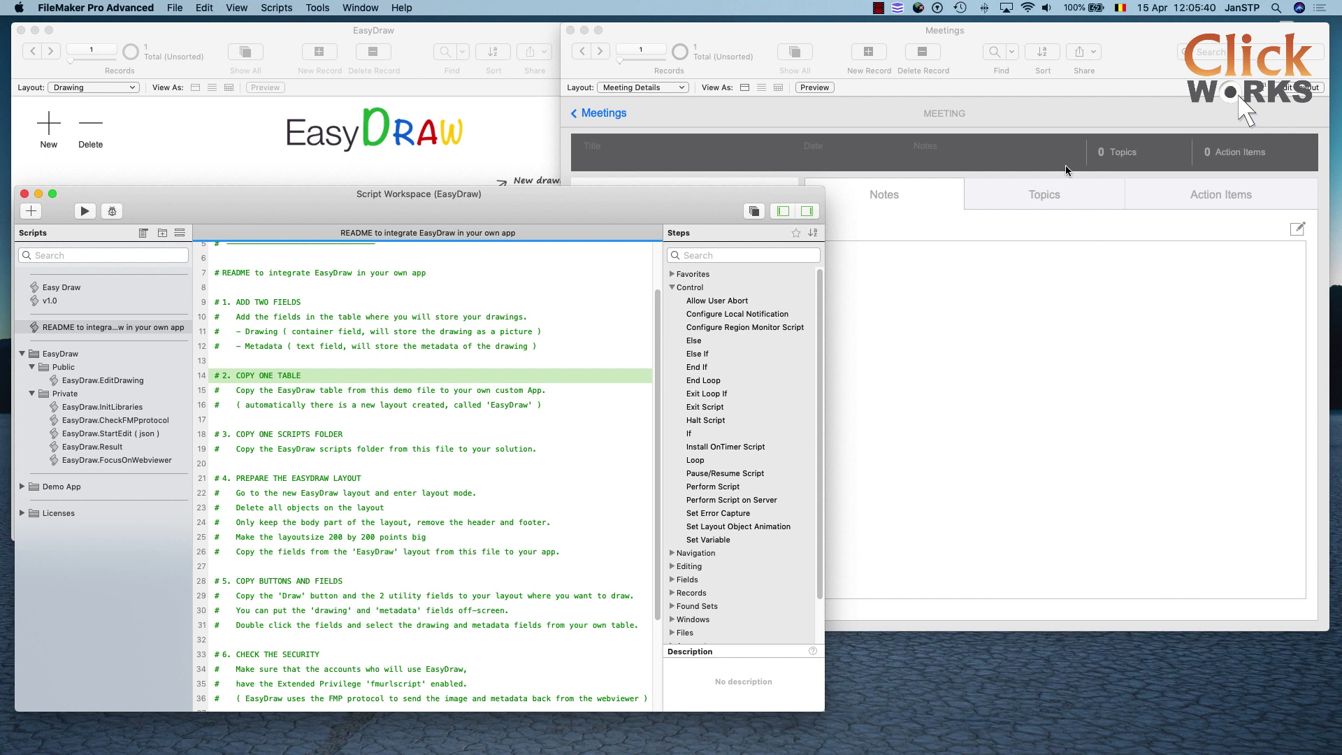
Paste the copied EasyDraw table into the Meetings file's database definition and save the change
left_click(965, 36)
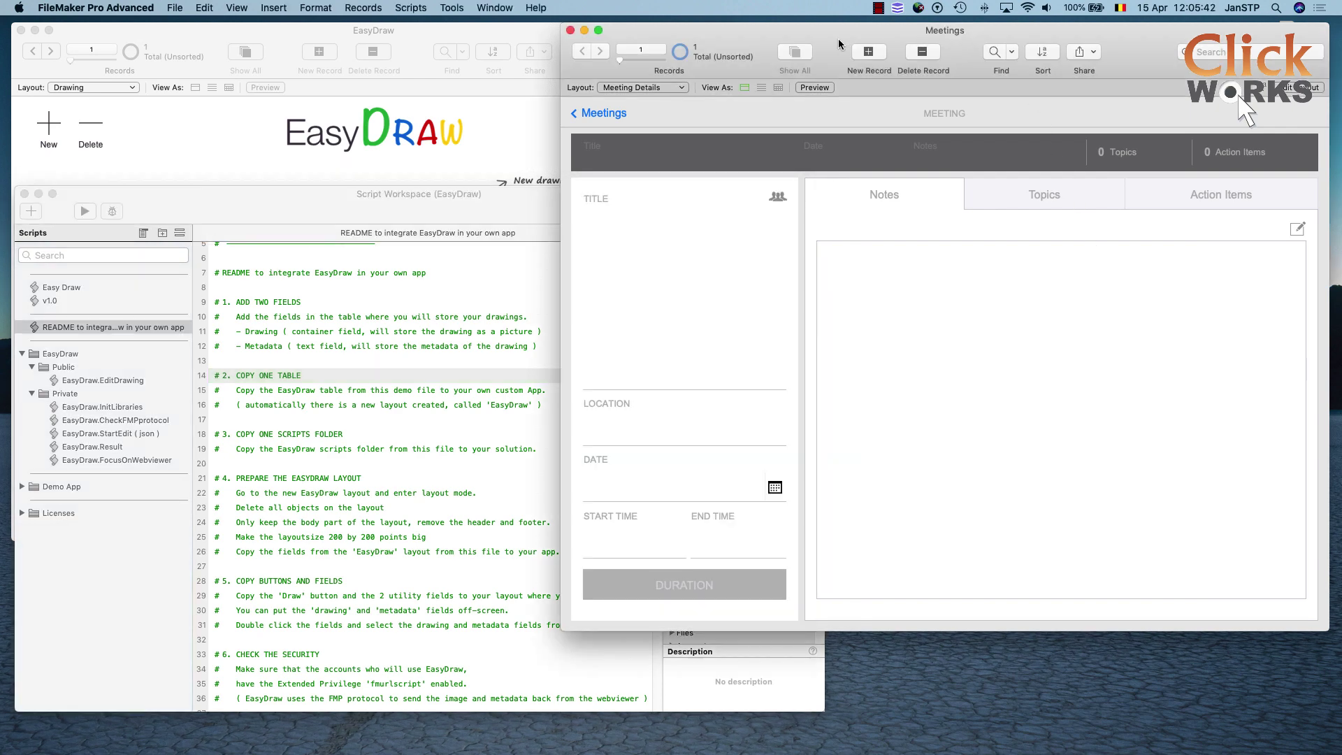
left_click(174, 9)
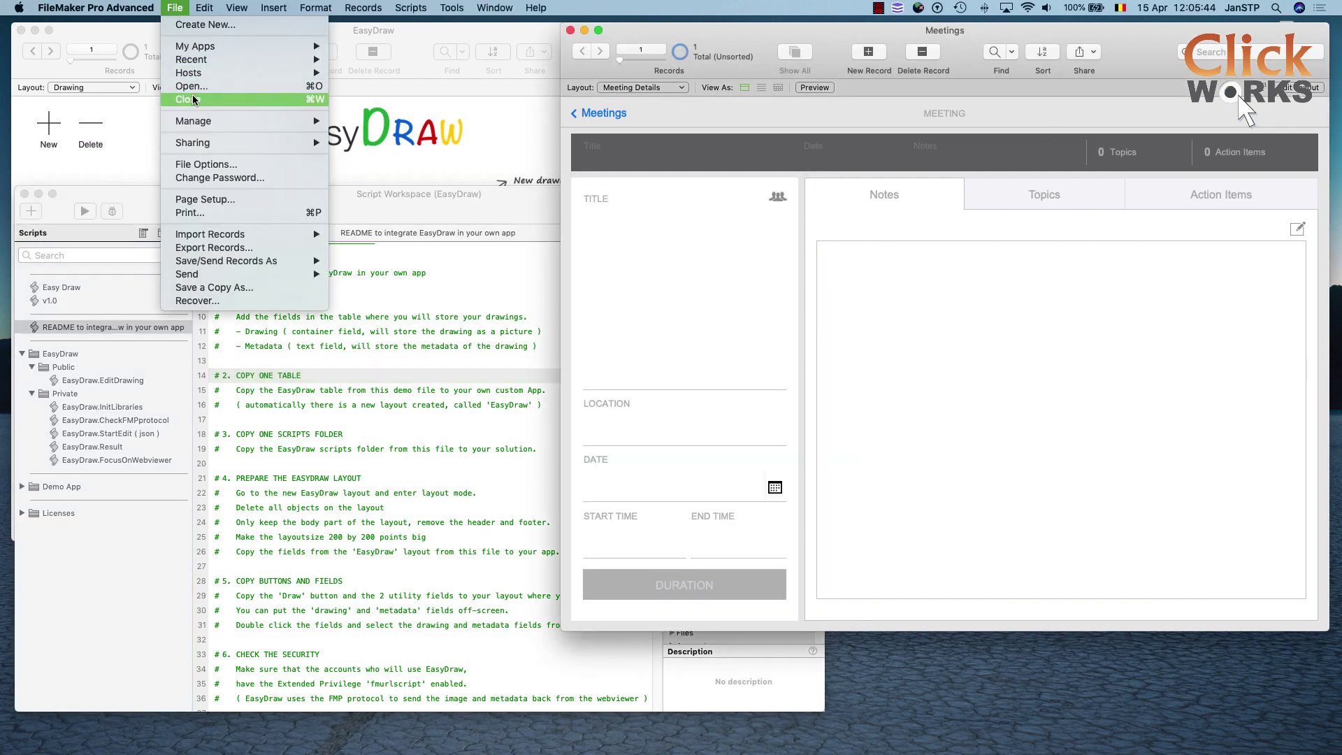
mouse_move(200, 124)
left_click(356, 123)
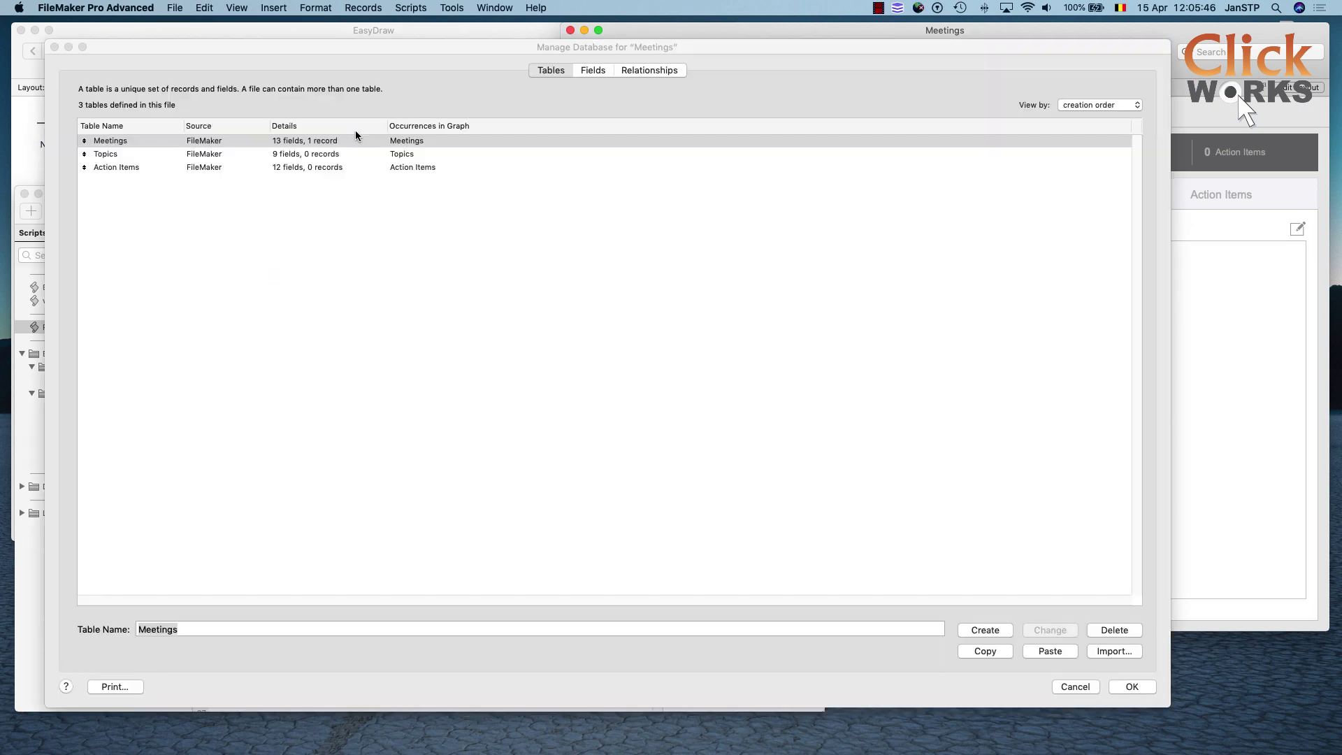
left_click(1038, 650)
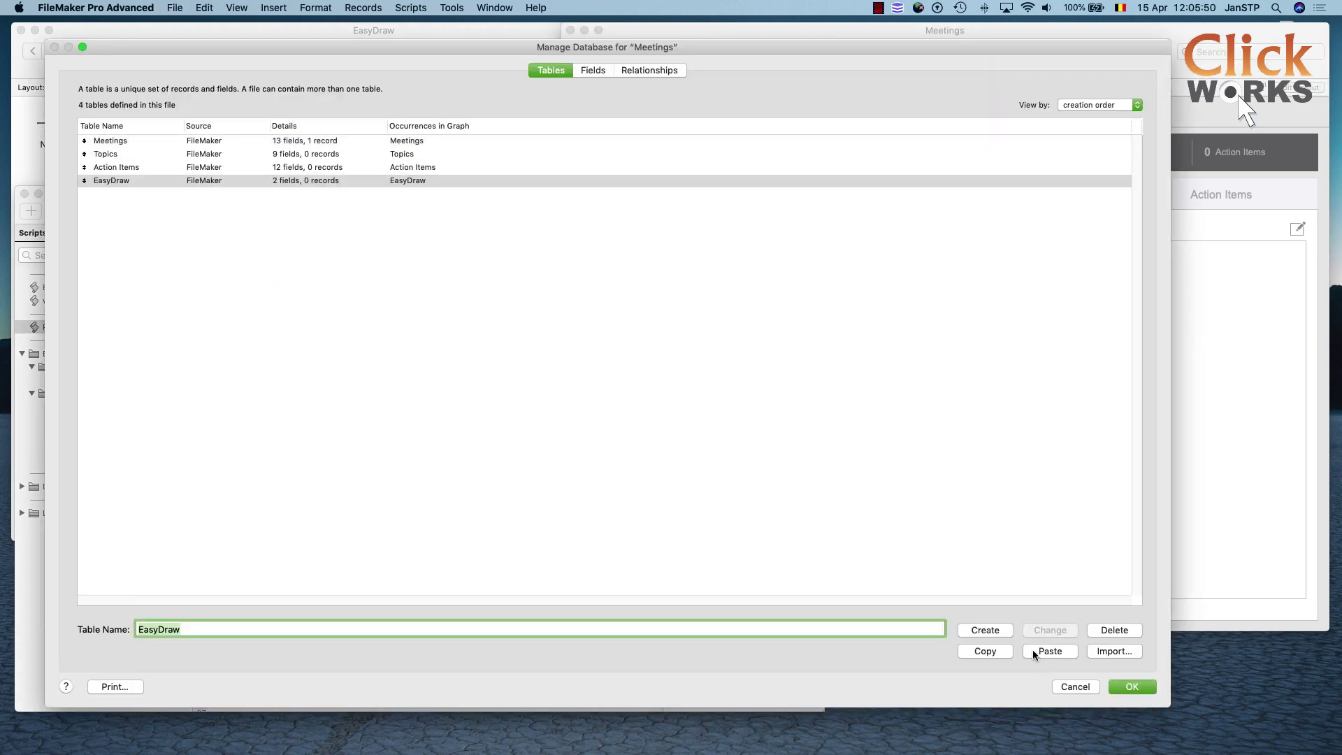
left_click(1128, 686)
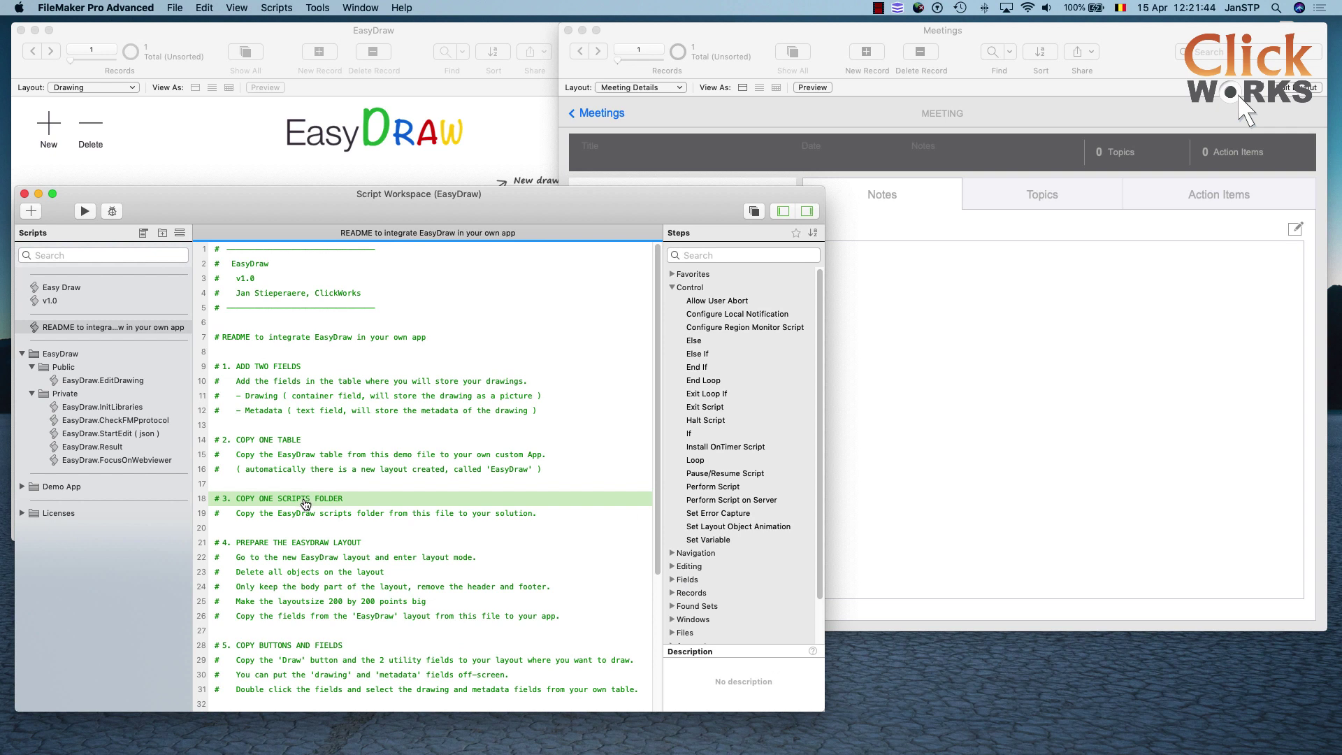
Copy the EasyDraw scripts folder from the EasyDraw file's Script Workspace
left_click(69, 353)
right_click(69, 354)
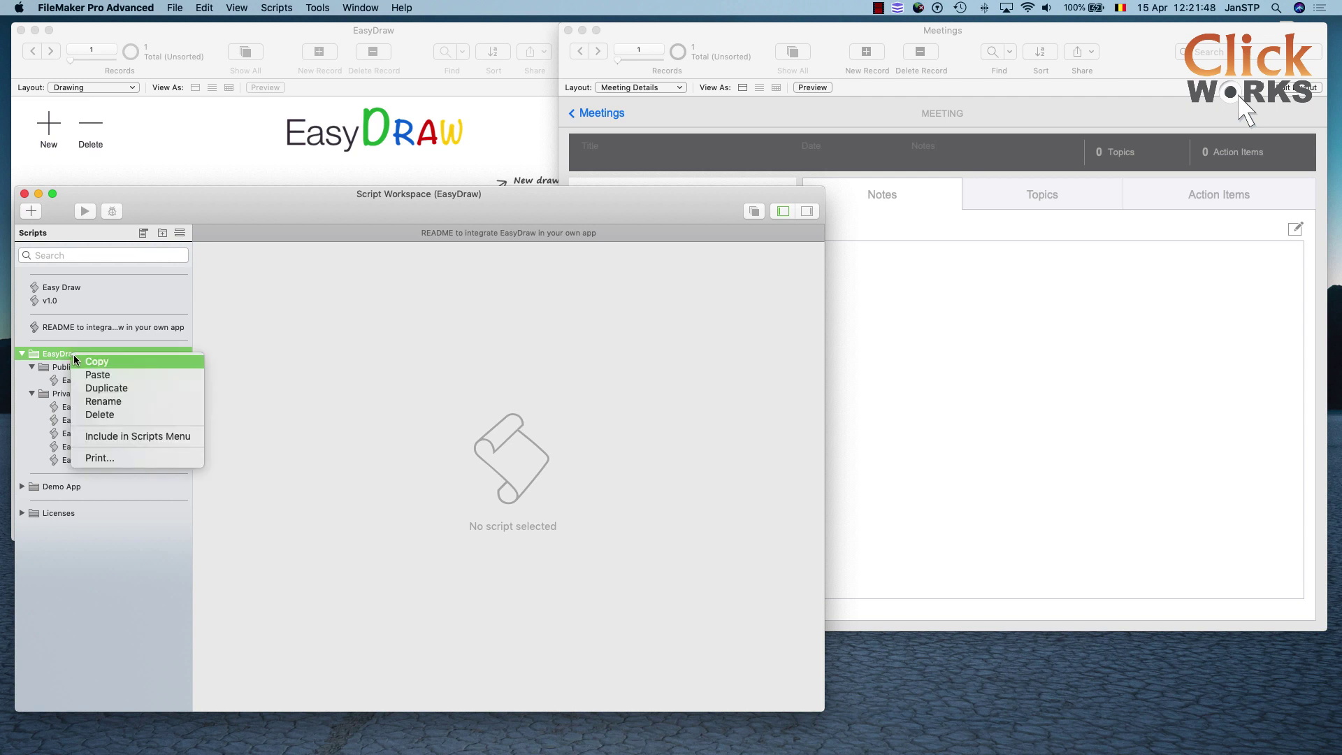
left_click(114, 368)
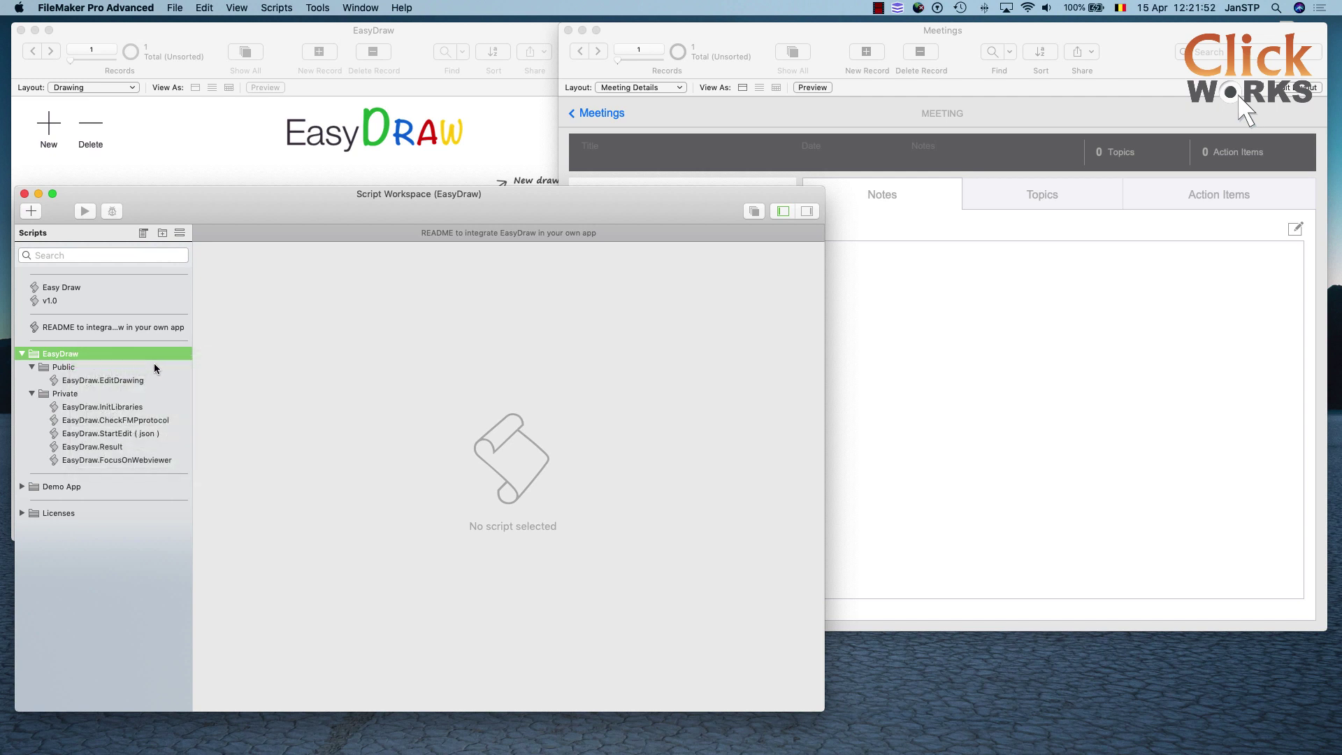
Open the Meetings file's Script Workspace beside the EasyDraw one and paste the copied EasyDraw scripts folder into it
left_click(963, 30)
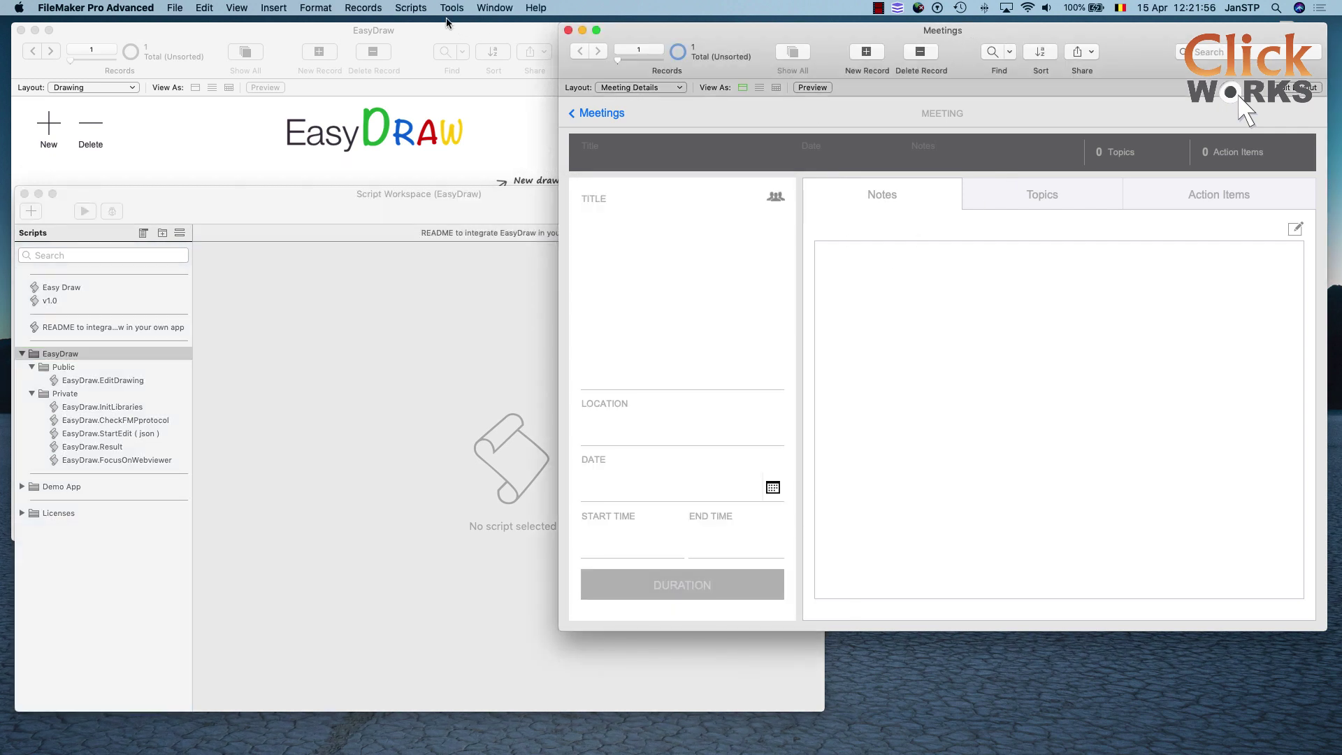
left_click(419, 7)
left_click(430, 23)
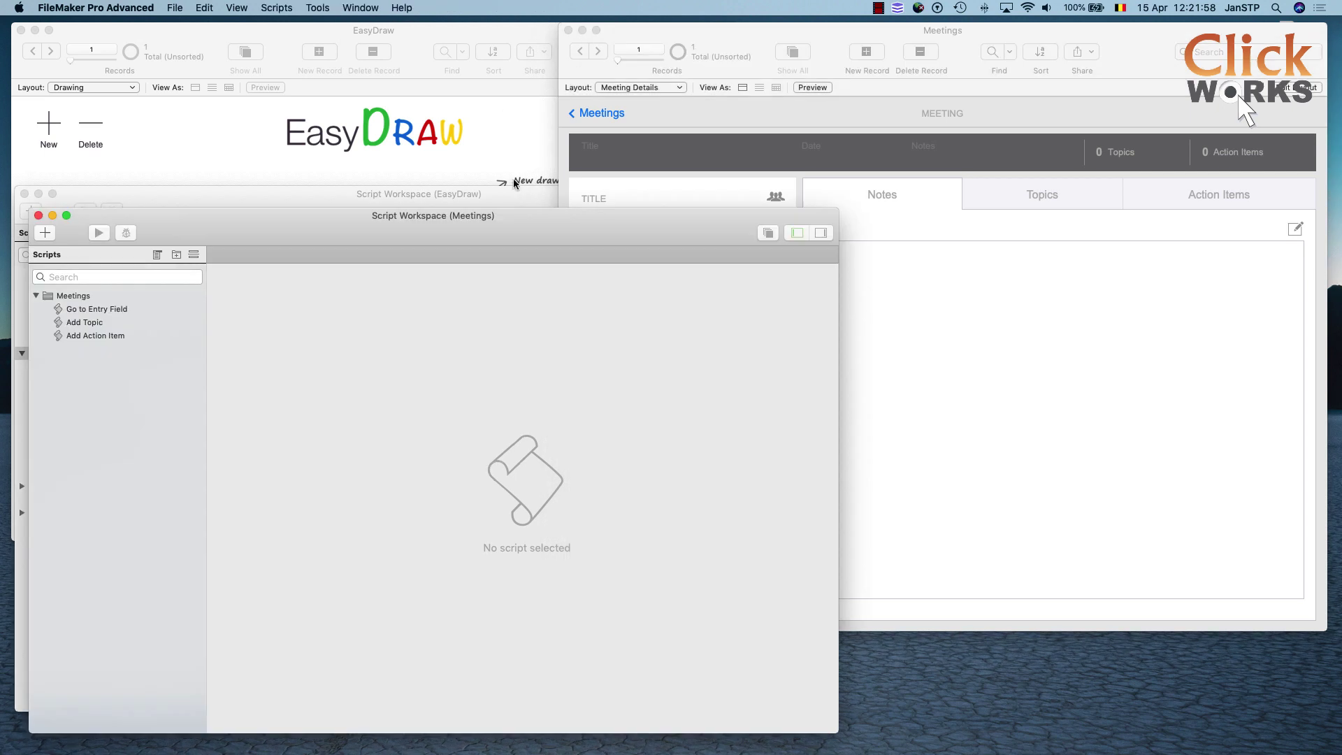
left_click_drag(502, 229, 969, 209)
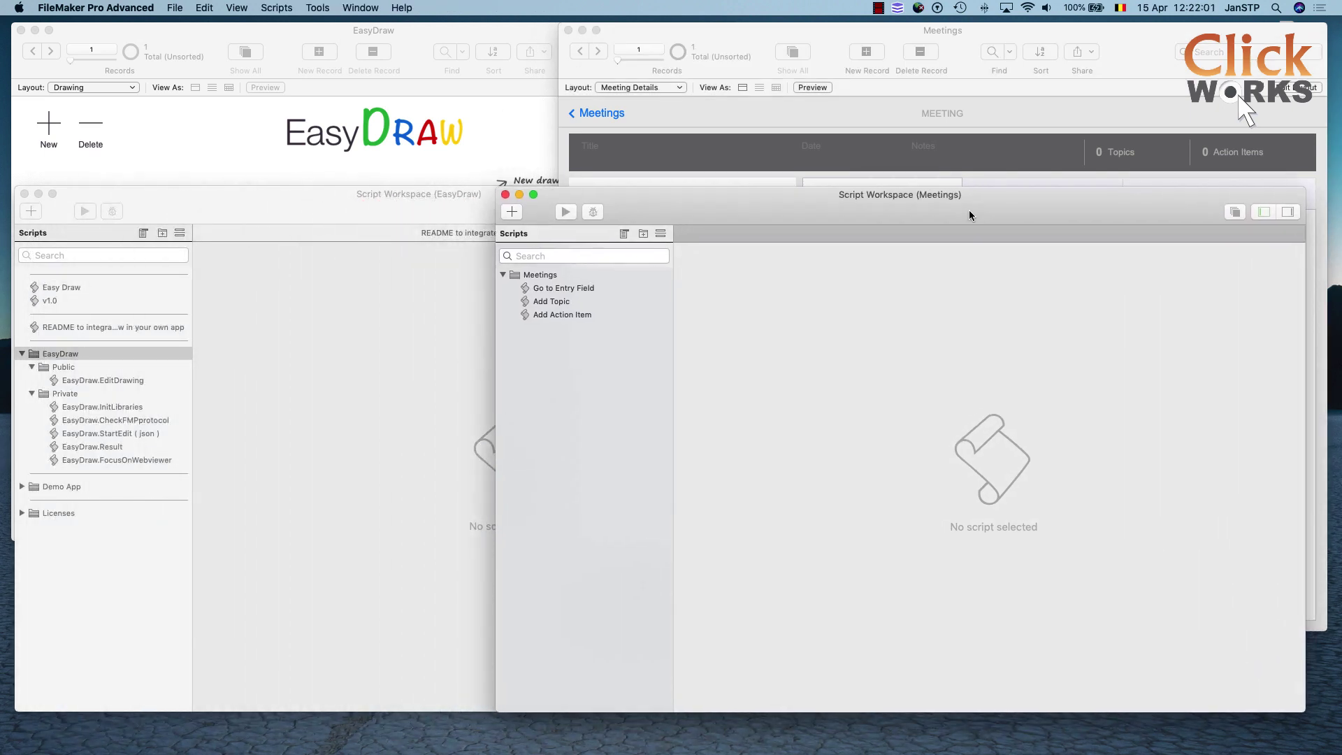
left_click(204, 7)
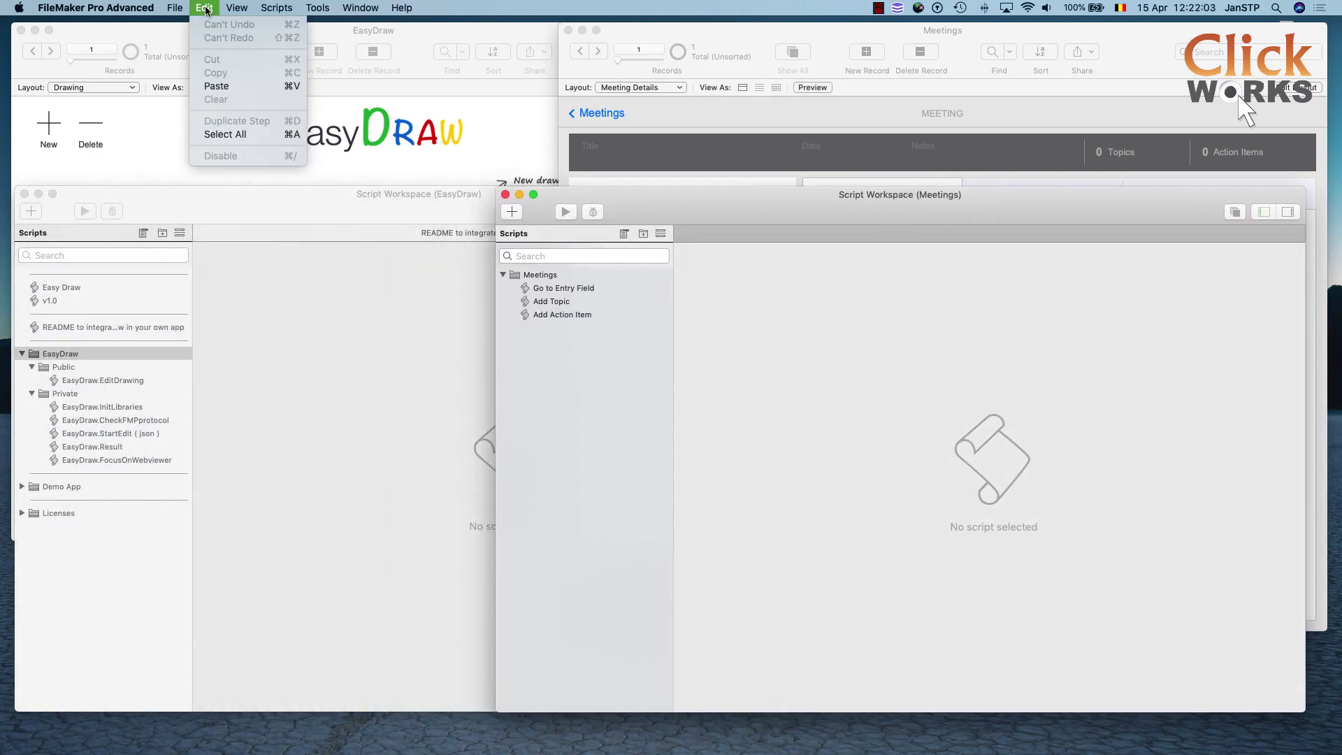
left_click(216, 86)
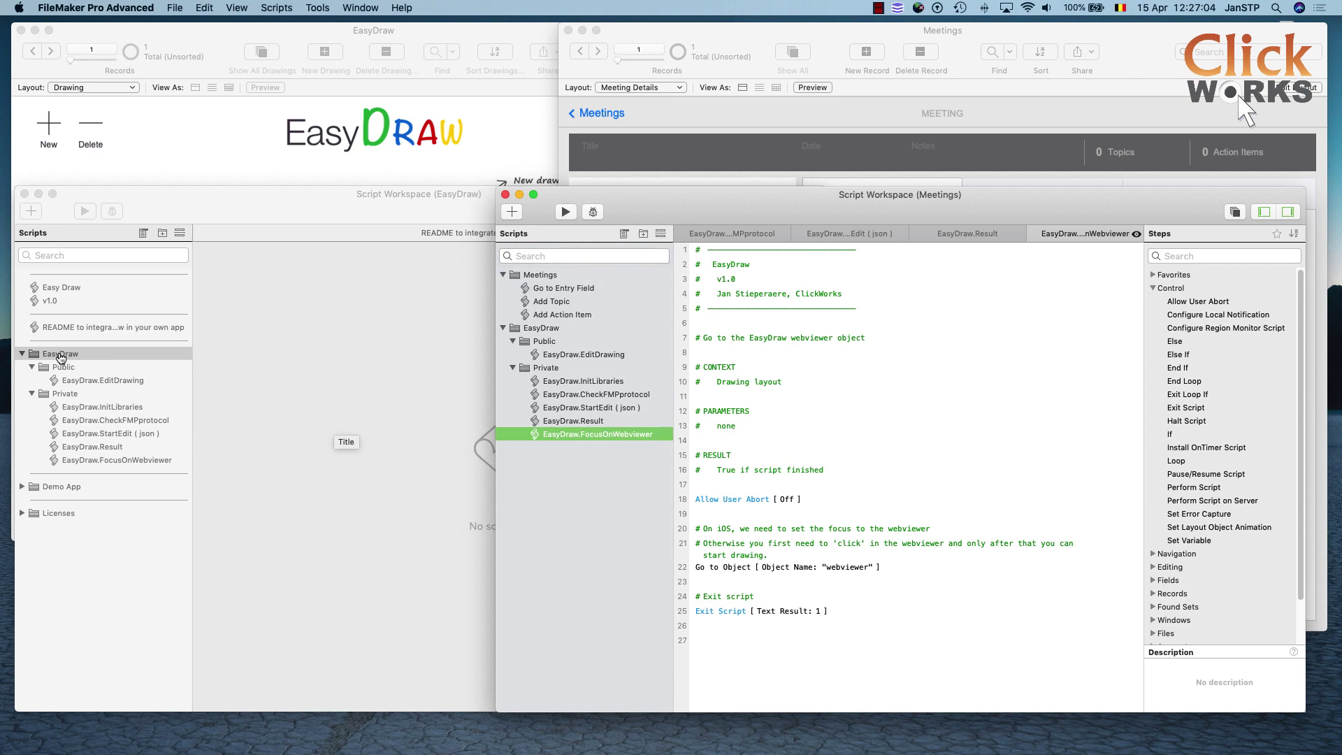
Reopen the integration README in the EasyDraw file's scripts and read section 4 on preparing the EasyDraw layout
left_click(60, 355)
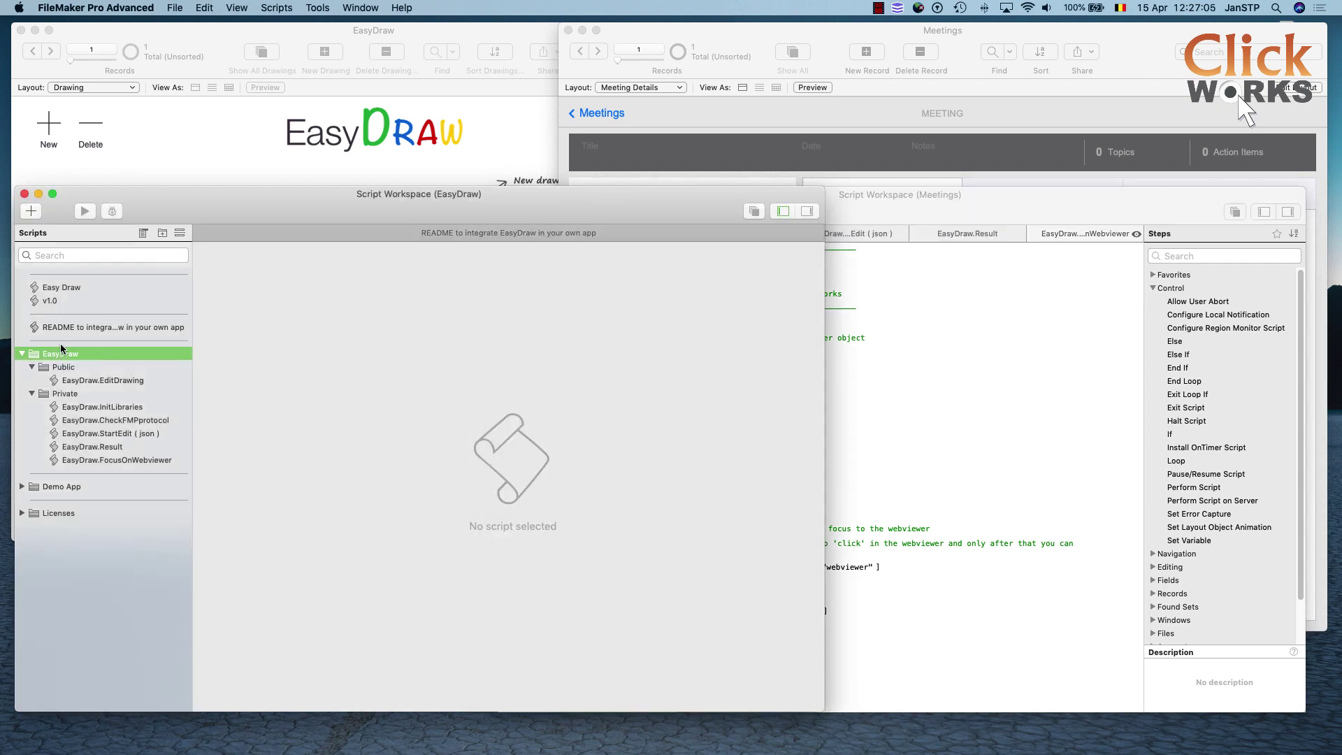
left_click(57, 327)
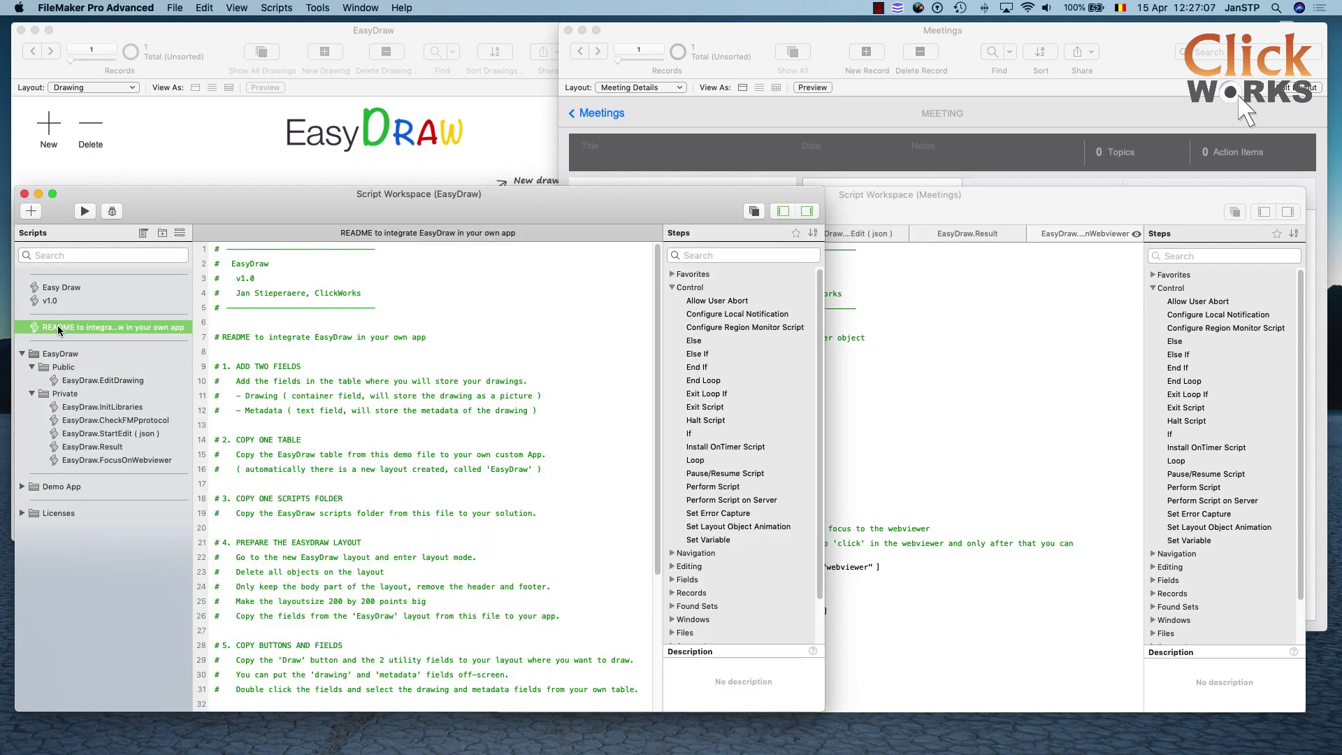
left_click(287, 370)
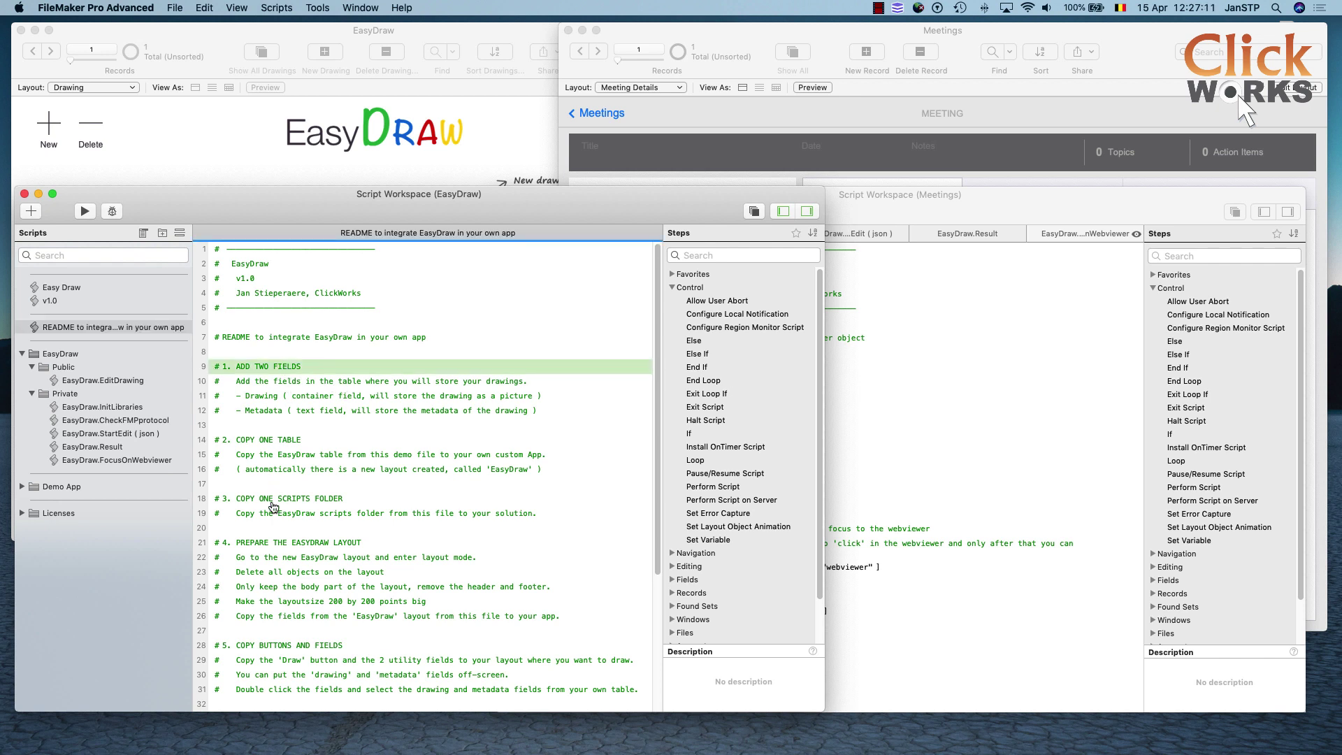
left_click(271, 500)
left_click(267, 544)
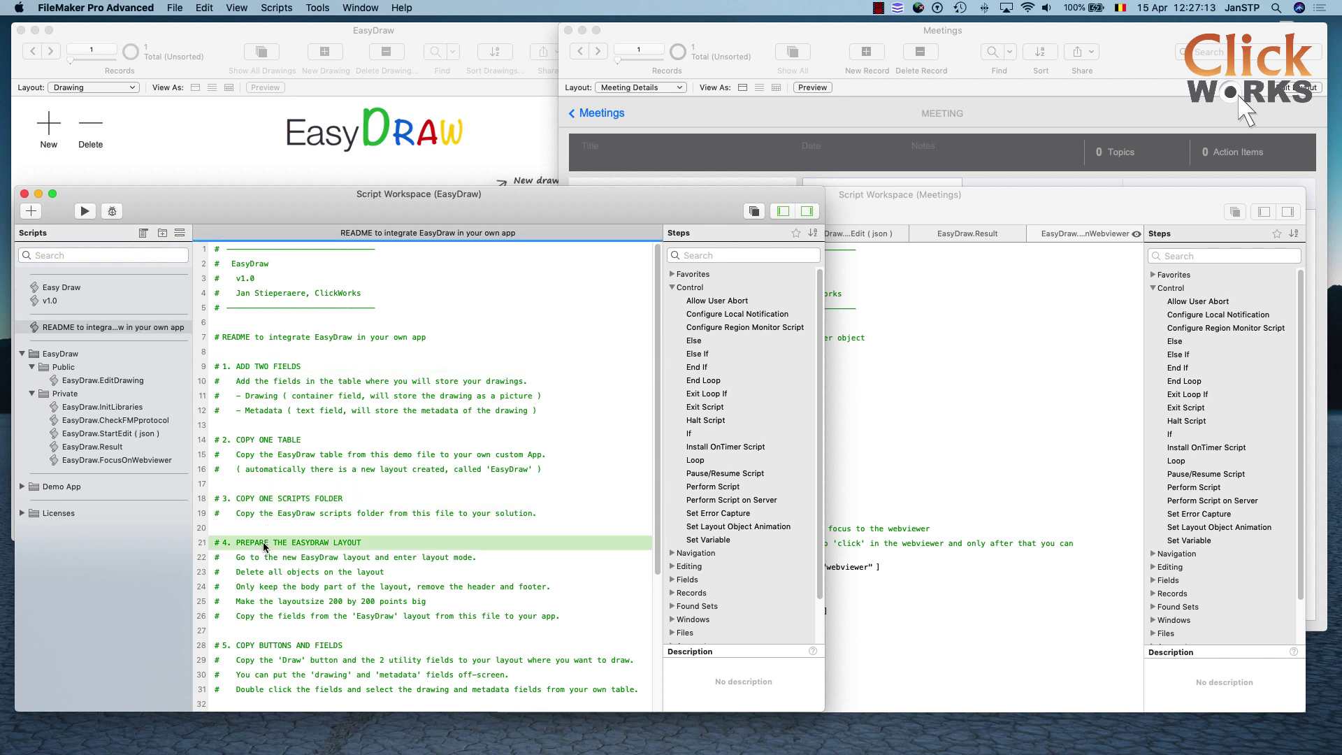
scroll(277, 499, "down", 3)
scroll(278, 500, "down", 2)
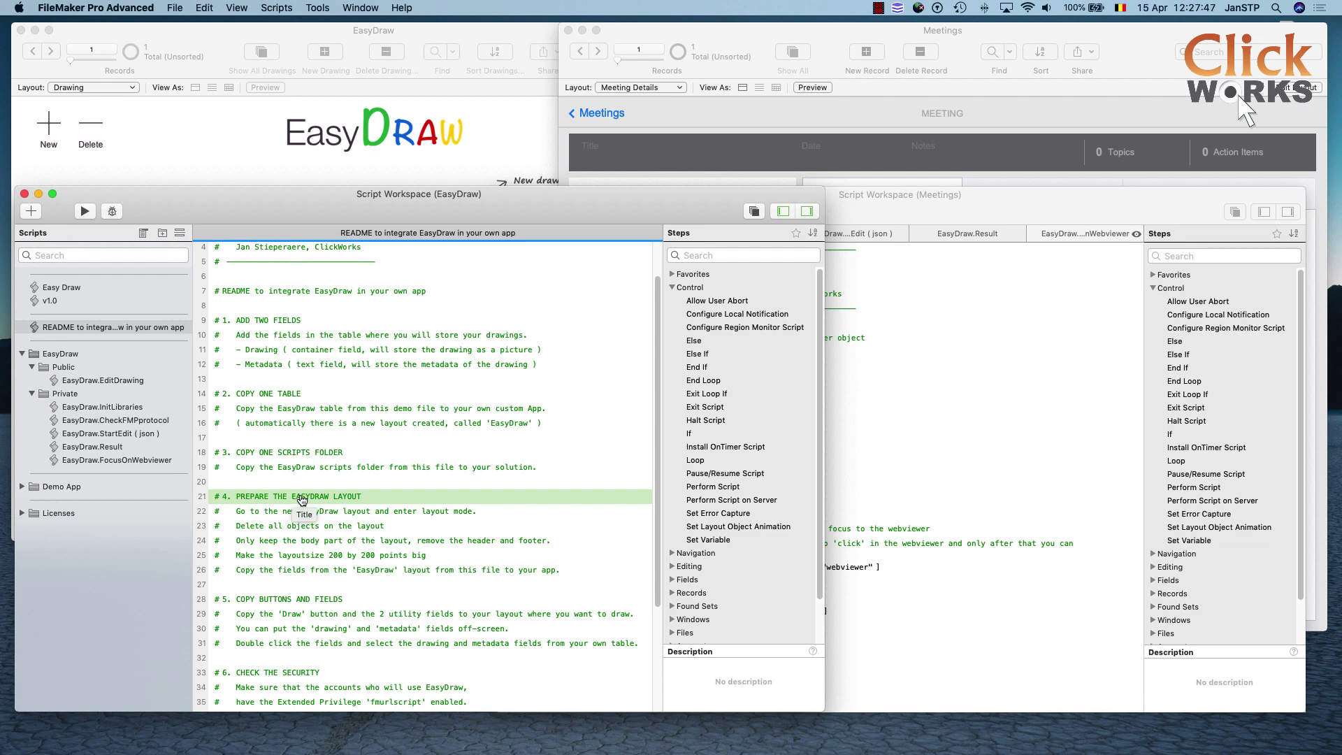
In the Meetings file, go to the new EasyDraw layout and enter Layout mode
left_click(776, 27)
left_click(667, 86)
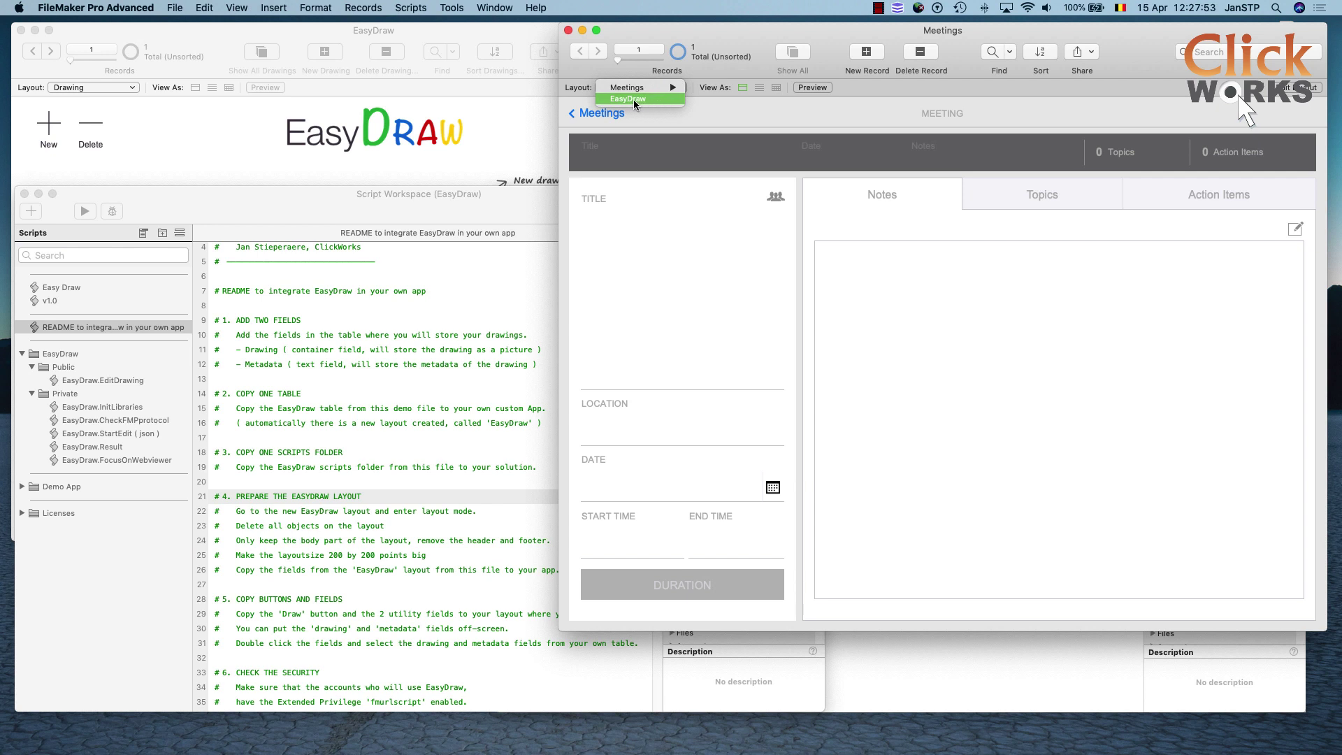
left_click(643, 99)
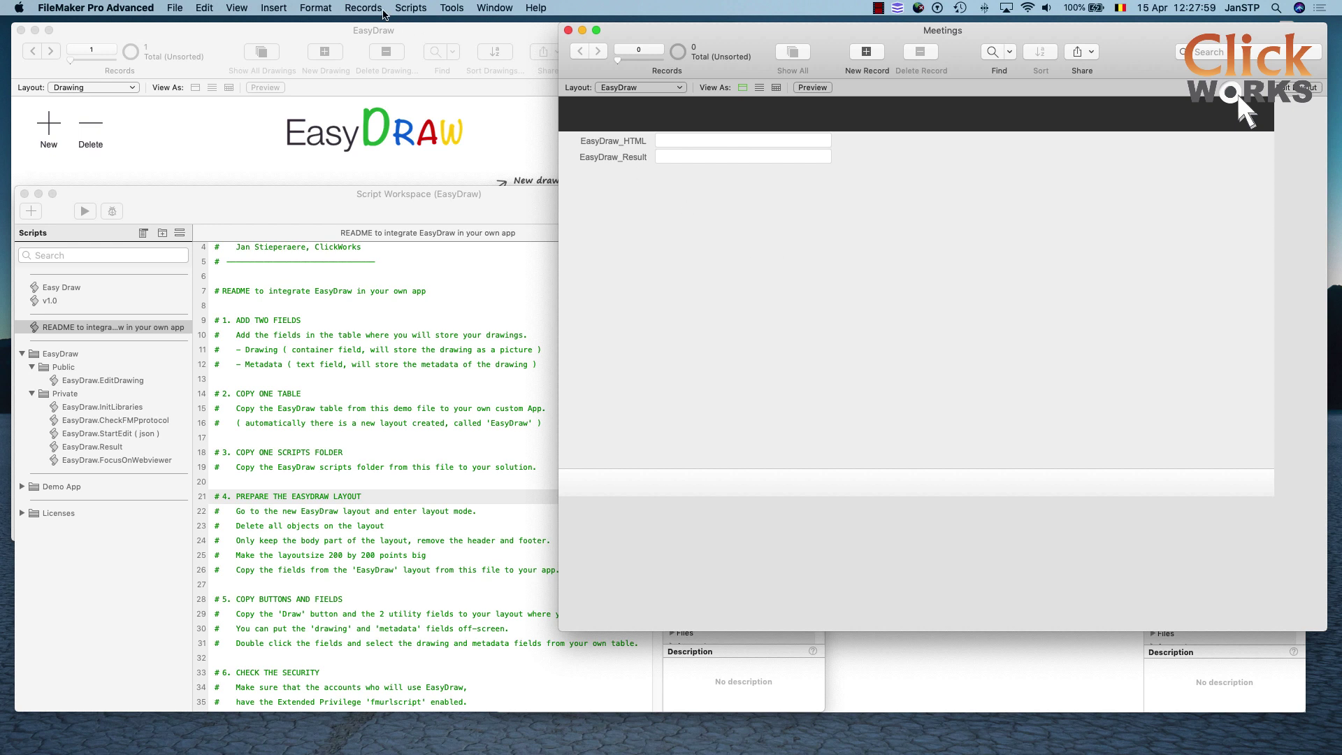
left_click(237, 8)
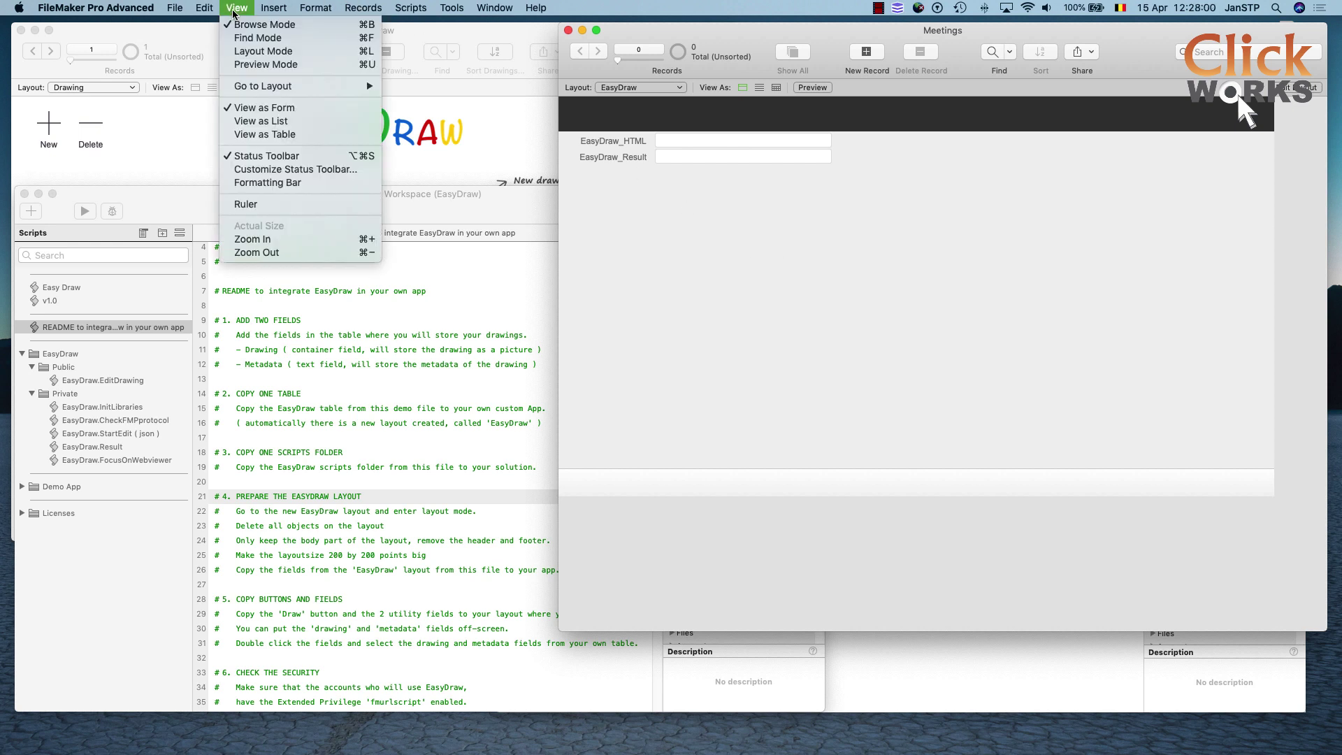
left_click(246, 52)
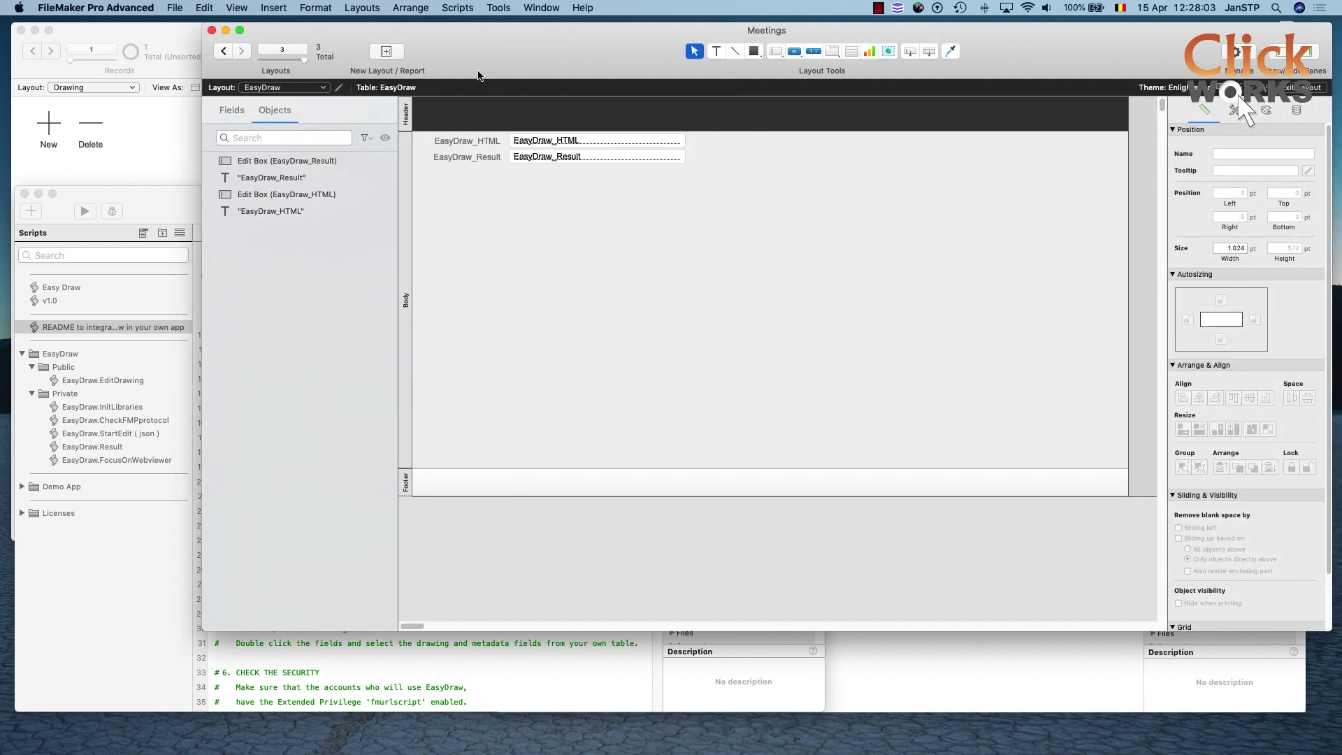
Clear both fields and their labels from the EasyDraw layout, and remove its header and footer parts
left_click_drag(514, 183, 435, 148)
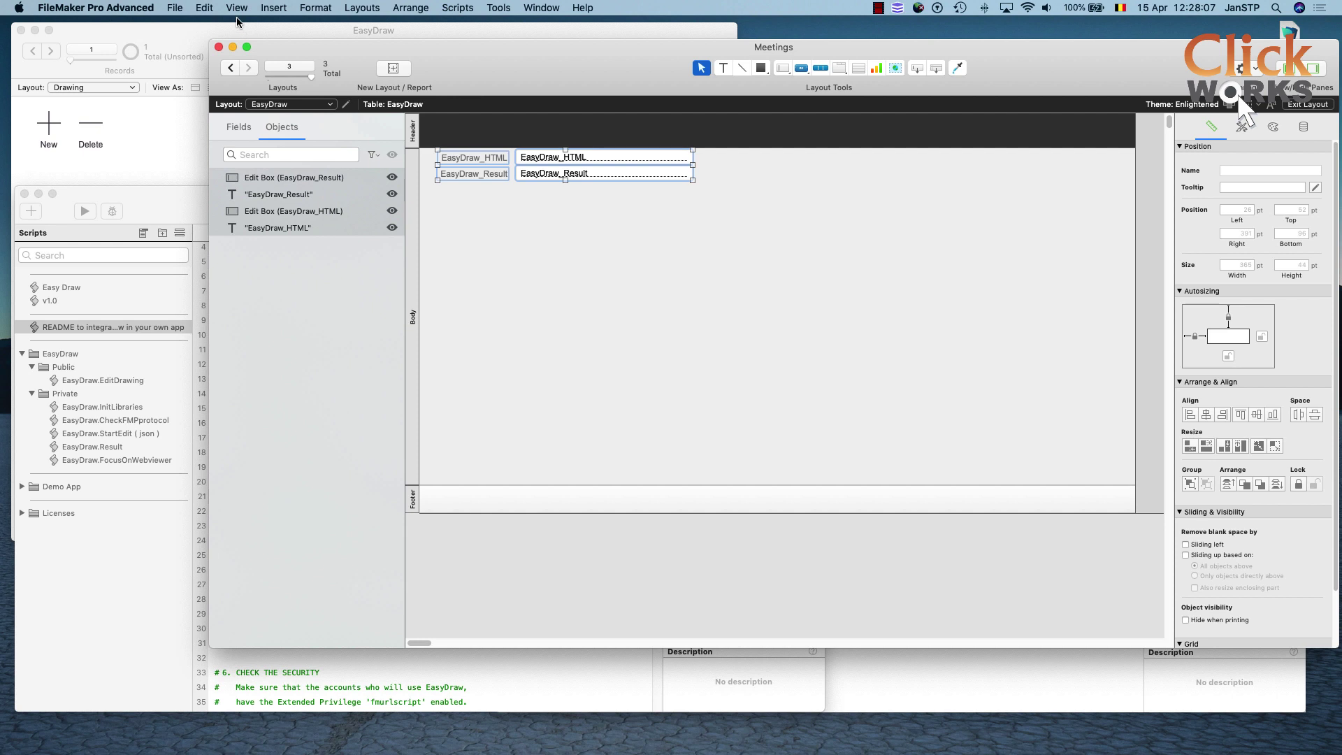
left_click(213, 9)
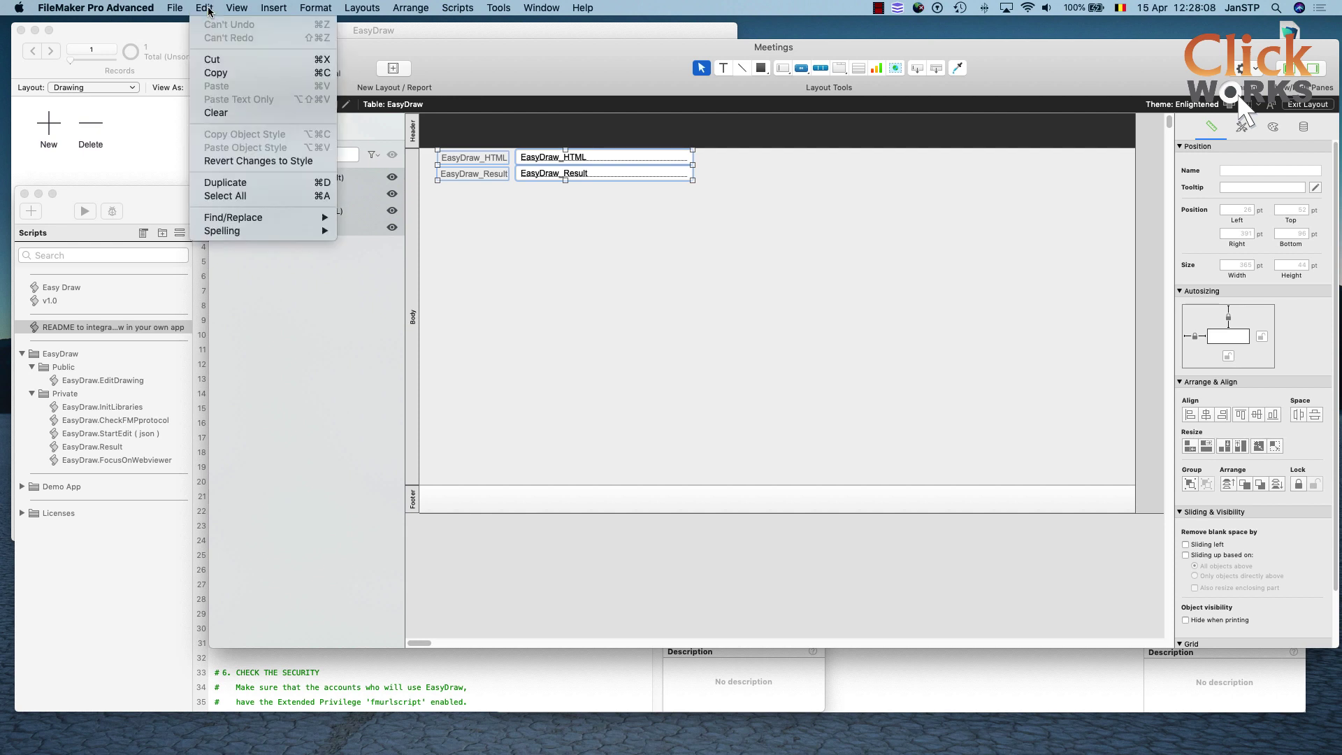
left_click(238, 113)
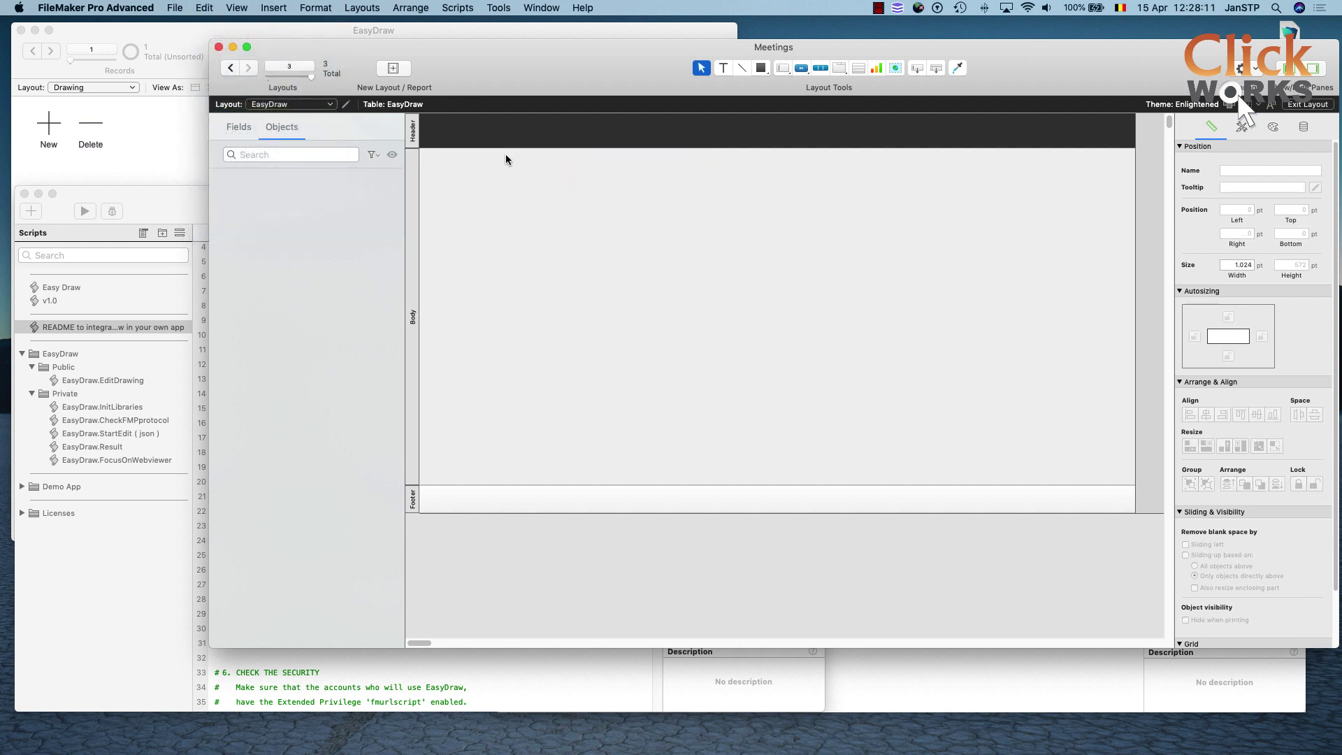
left_click_drag(507, 148, 508, 113)
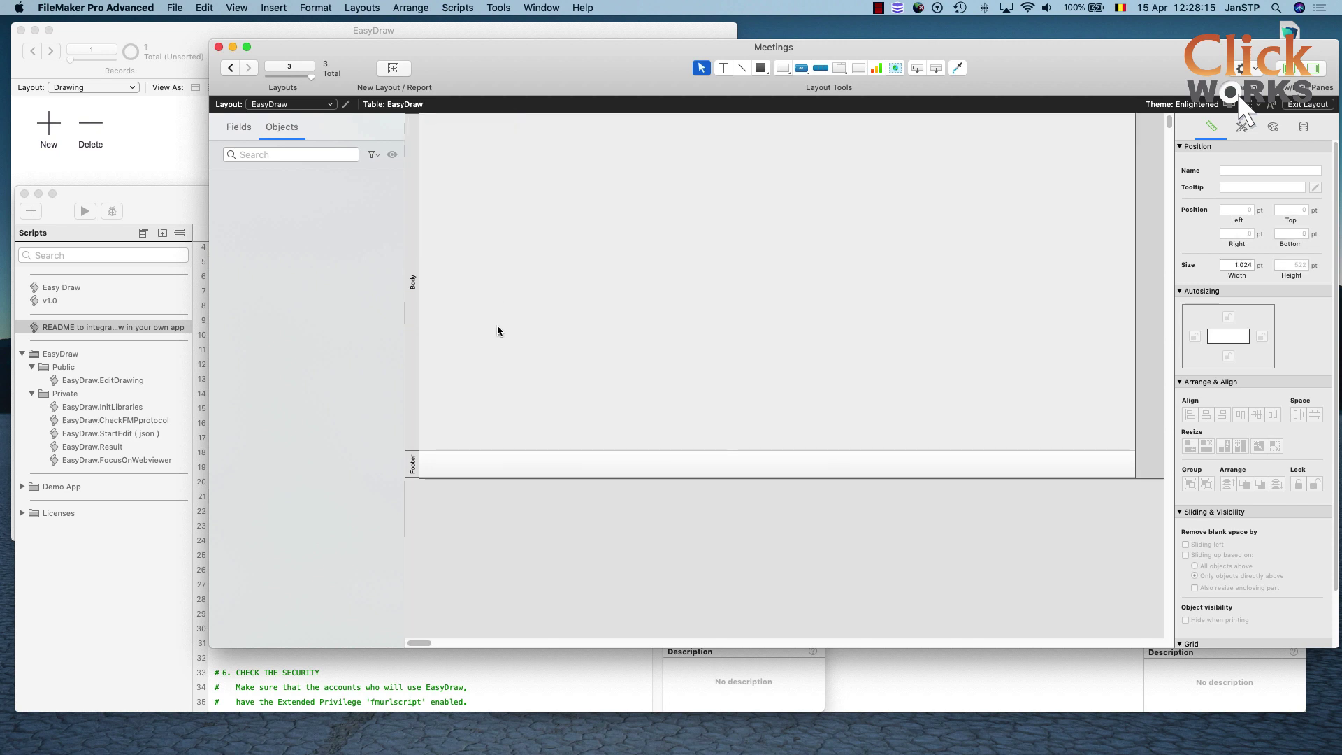
left_click_drag(491, 476, 488, 450)
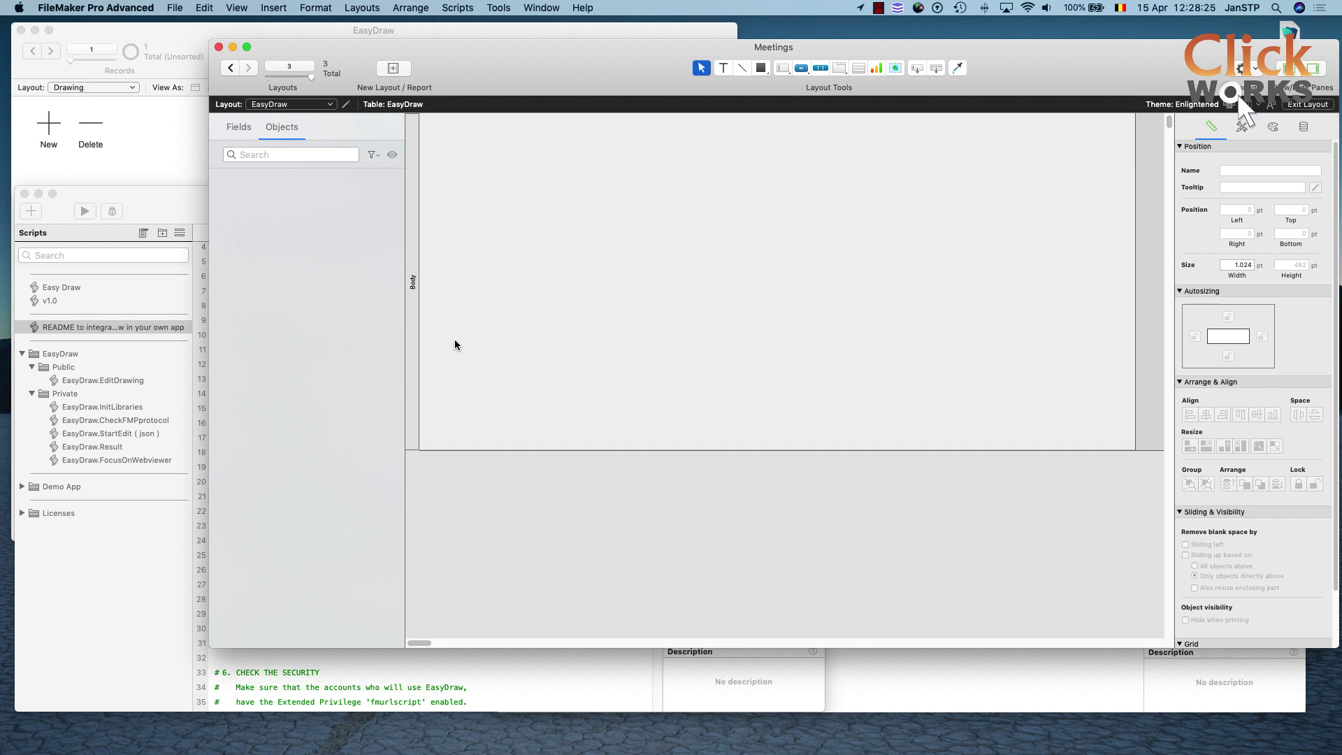
Set the height of the layout's body part to 200 pt
left_click(414, 309)
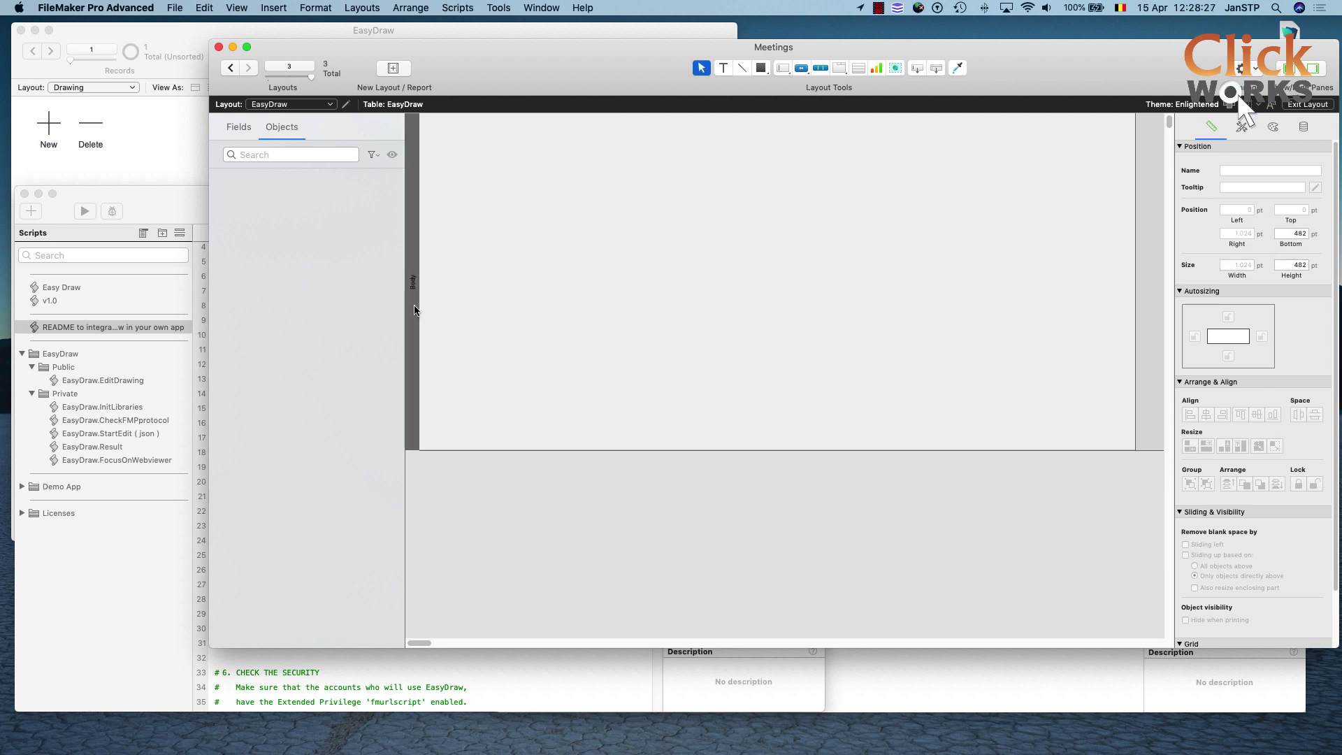
left_click(1292, 265)
key("BackSpace")
key("BackSpace")
key("BackSpace")
type("200")
key("Return")
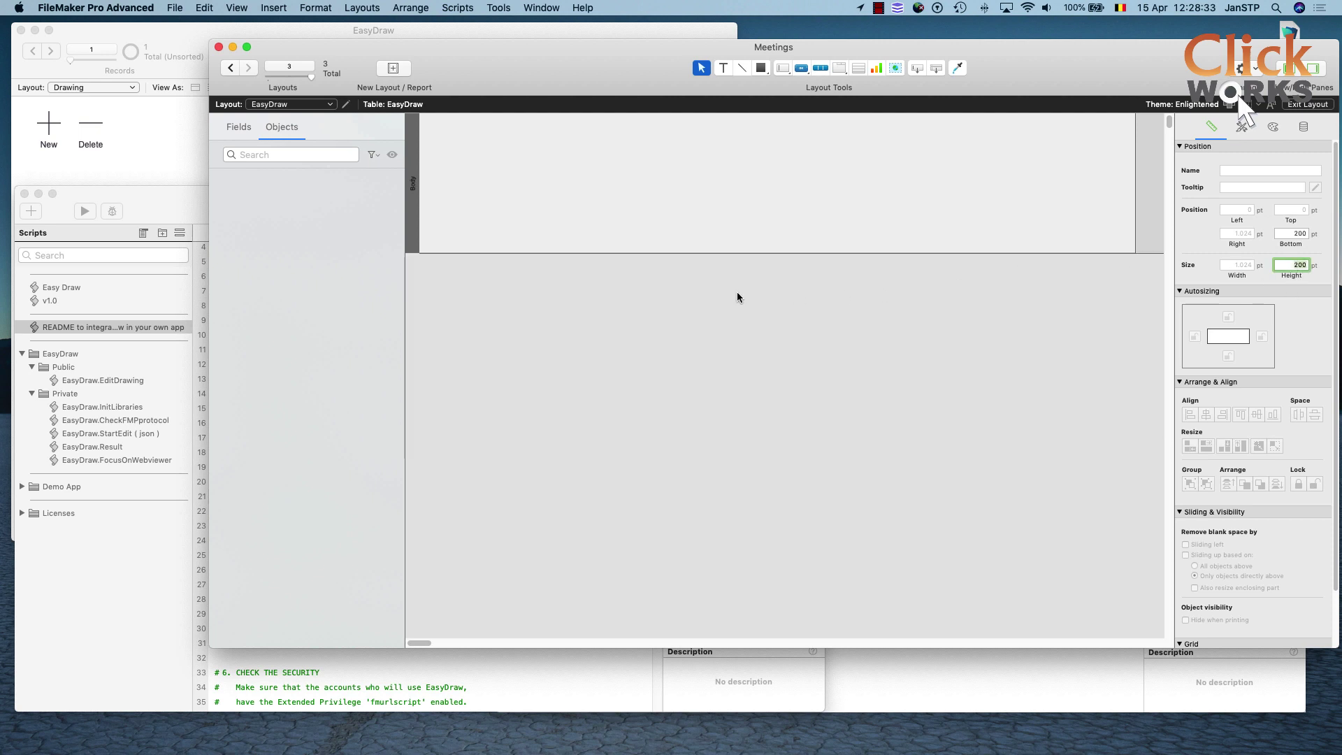
left_click(718, 296)
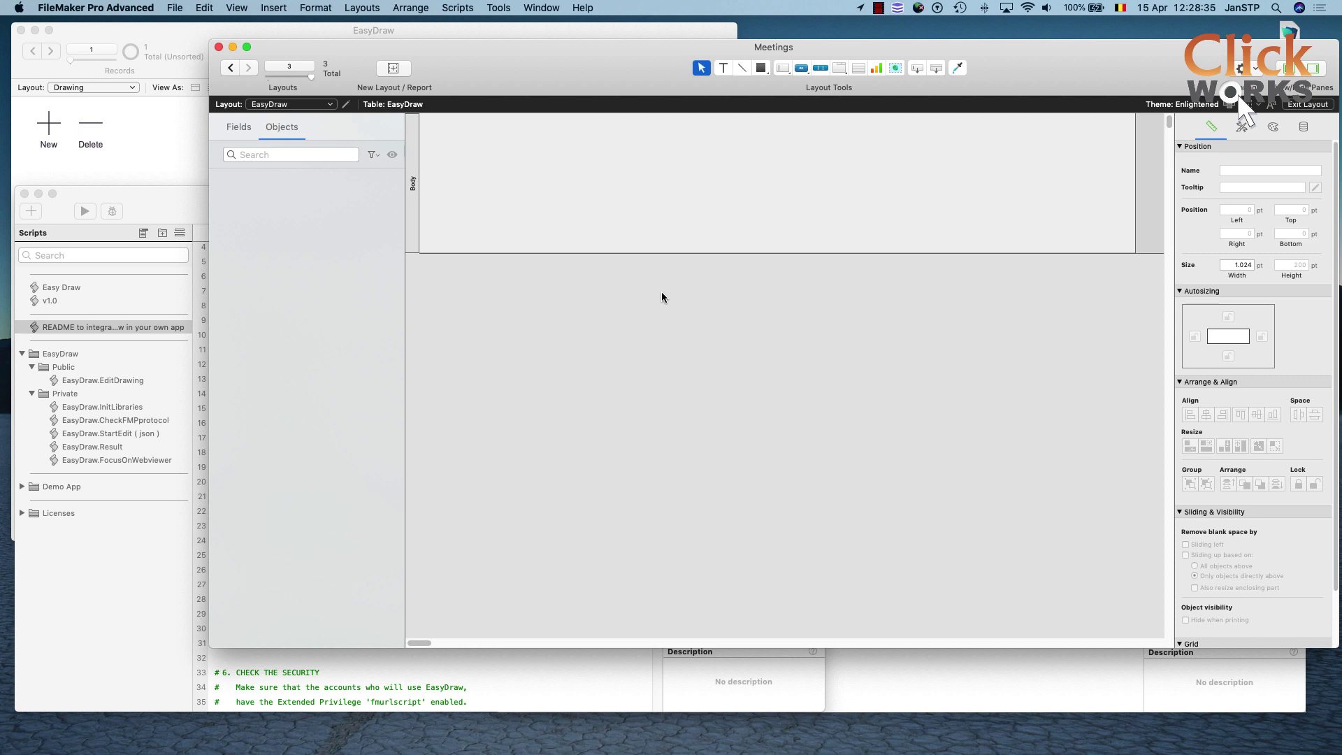
Set the layout's width to 200 pt
left_click(1230, 264)
type("200")
key("Return")
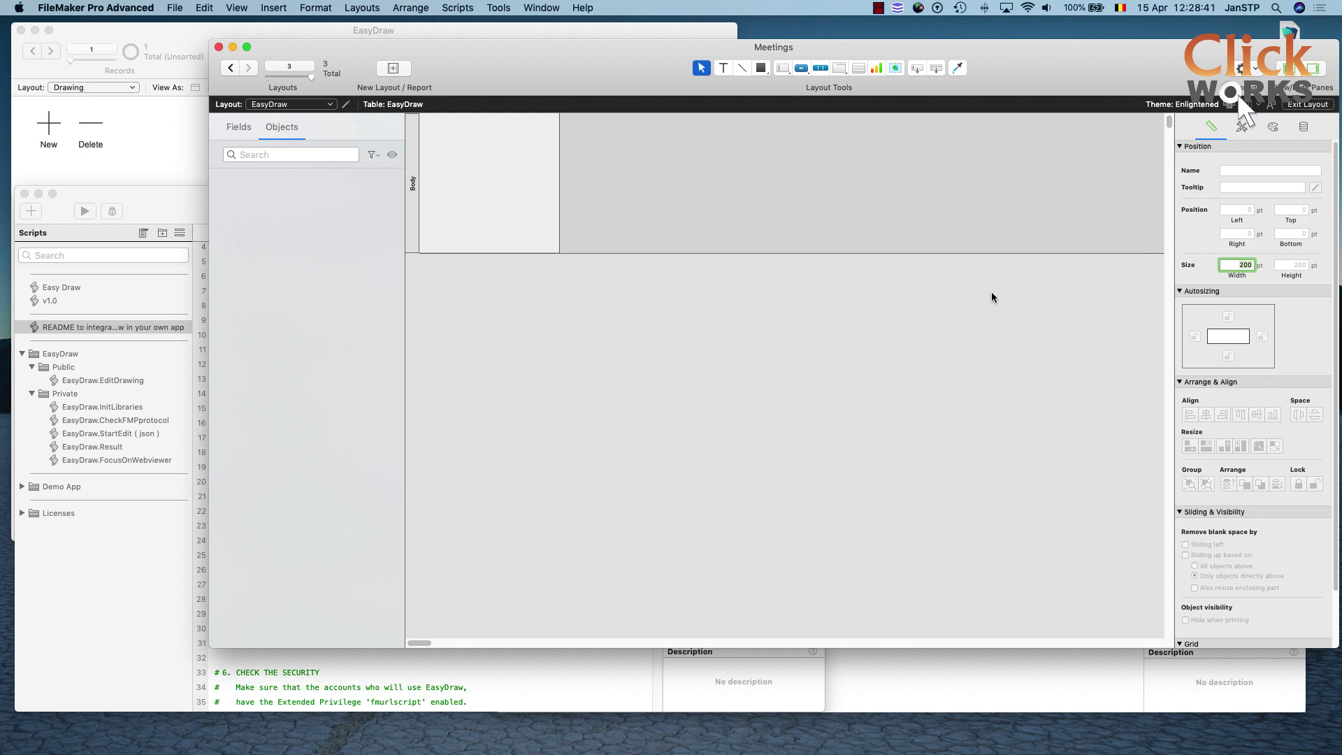
left_click(673, 302)
Switch to the EasyDraw file, enter Layout mode and open its EasyDraw layout from the EasyDraw layout folder
mouse_move(509, 80)
left_mouse_down()
mouse_move(538, 95)
mouse_move(505, 97)
left_mouse_up()
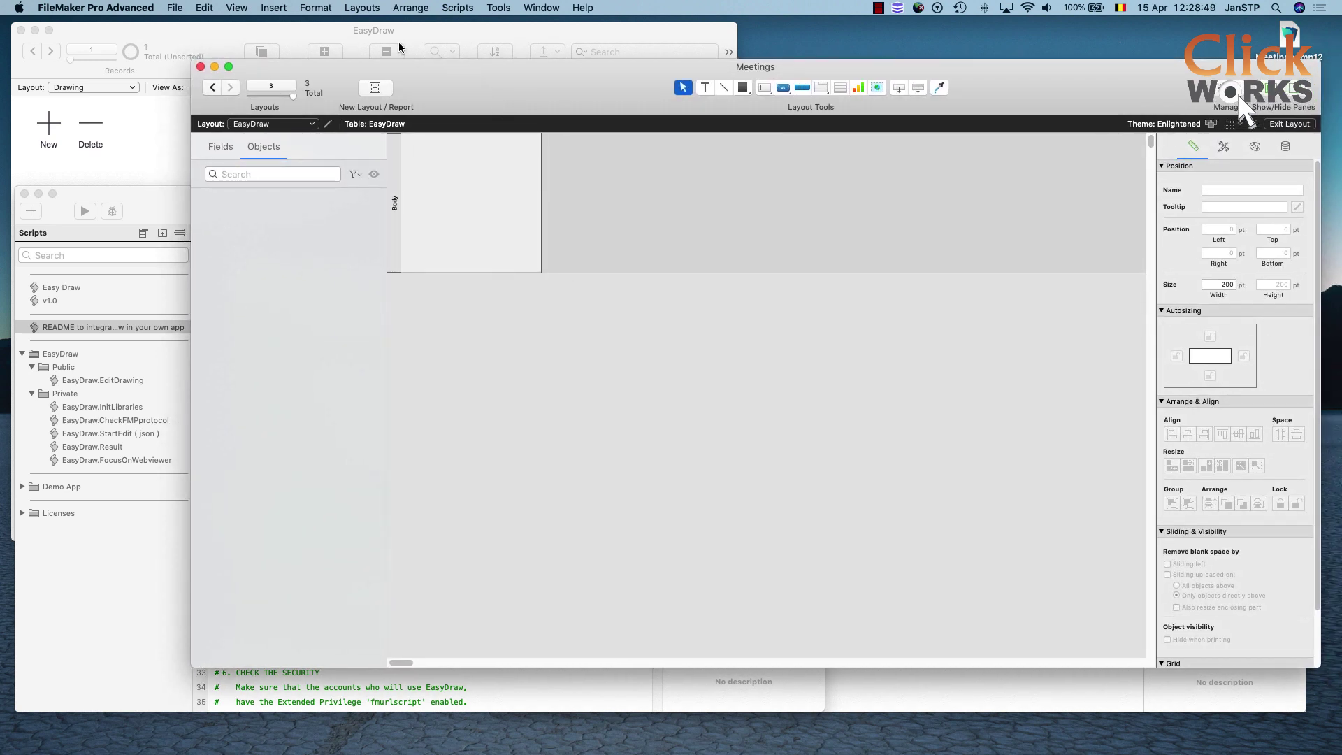
left_click(370, 30)
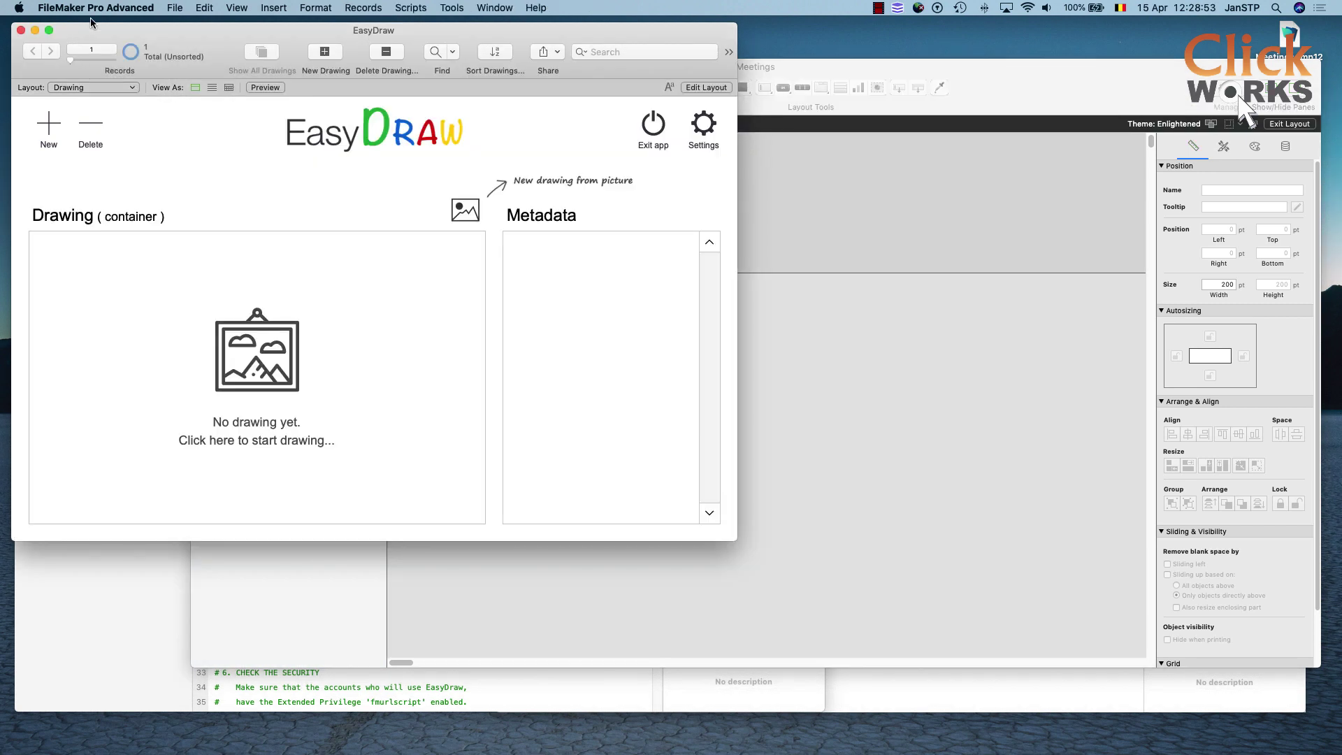
left_click(235, 8)
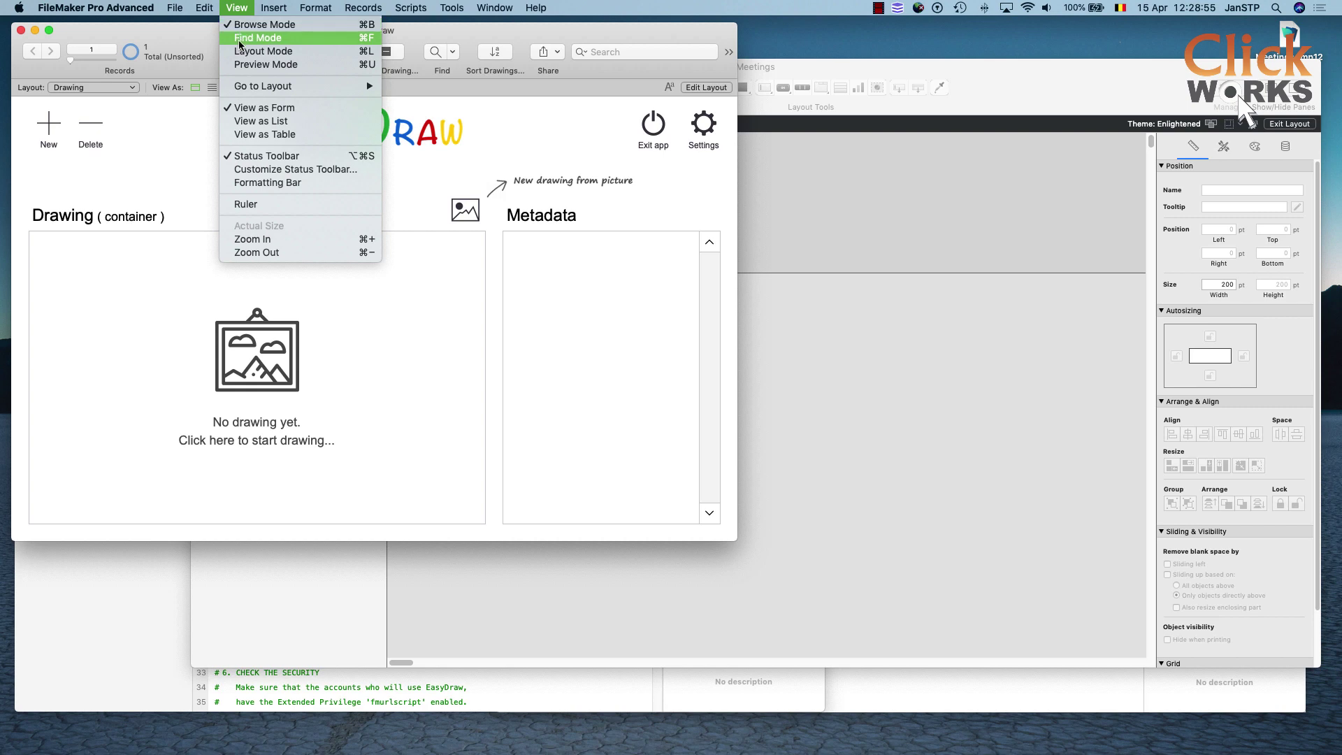
left_click(263, 51)
left_click(106, 89)
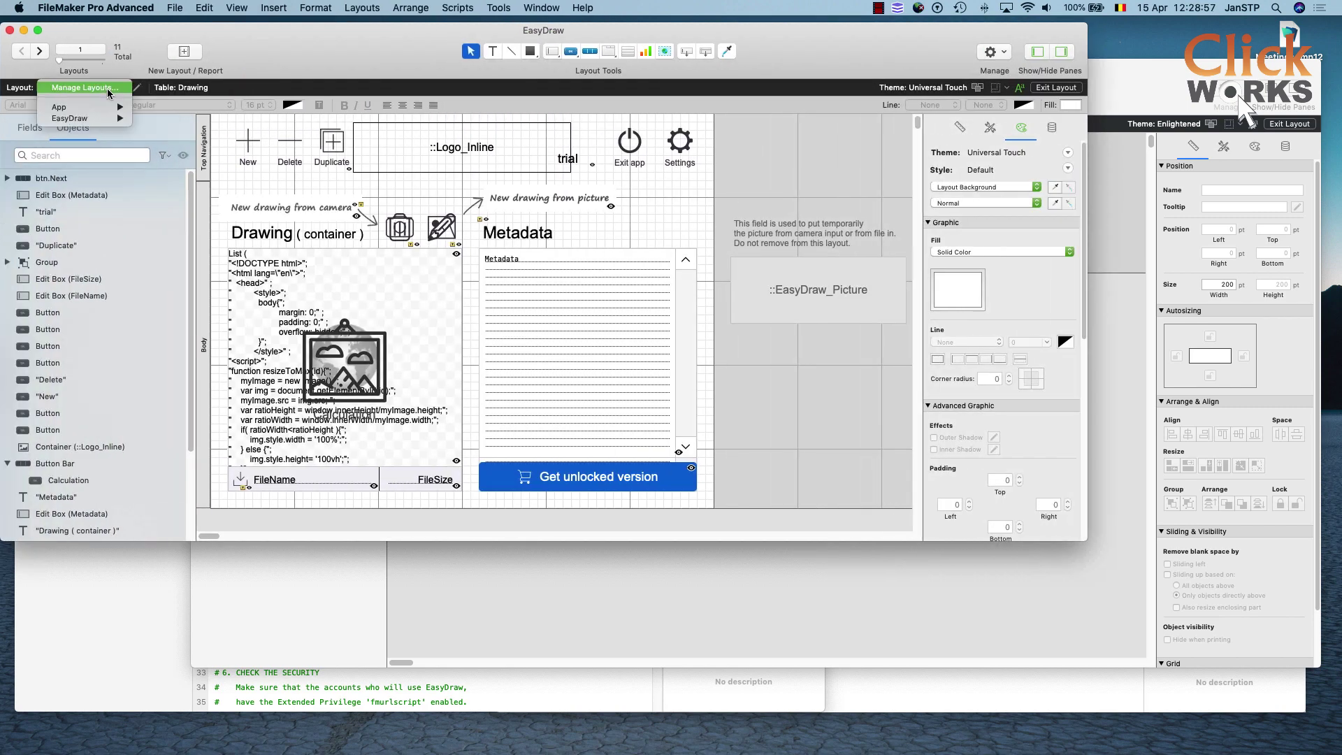
mouse_move(109, 117)
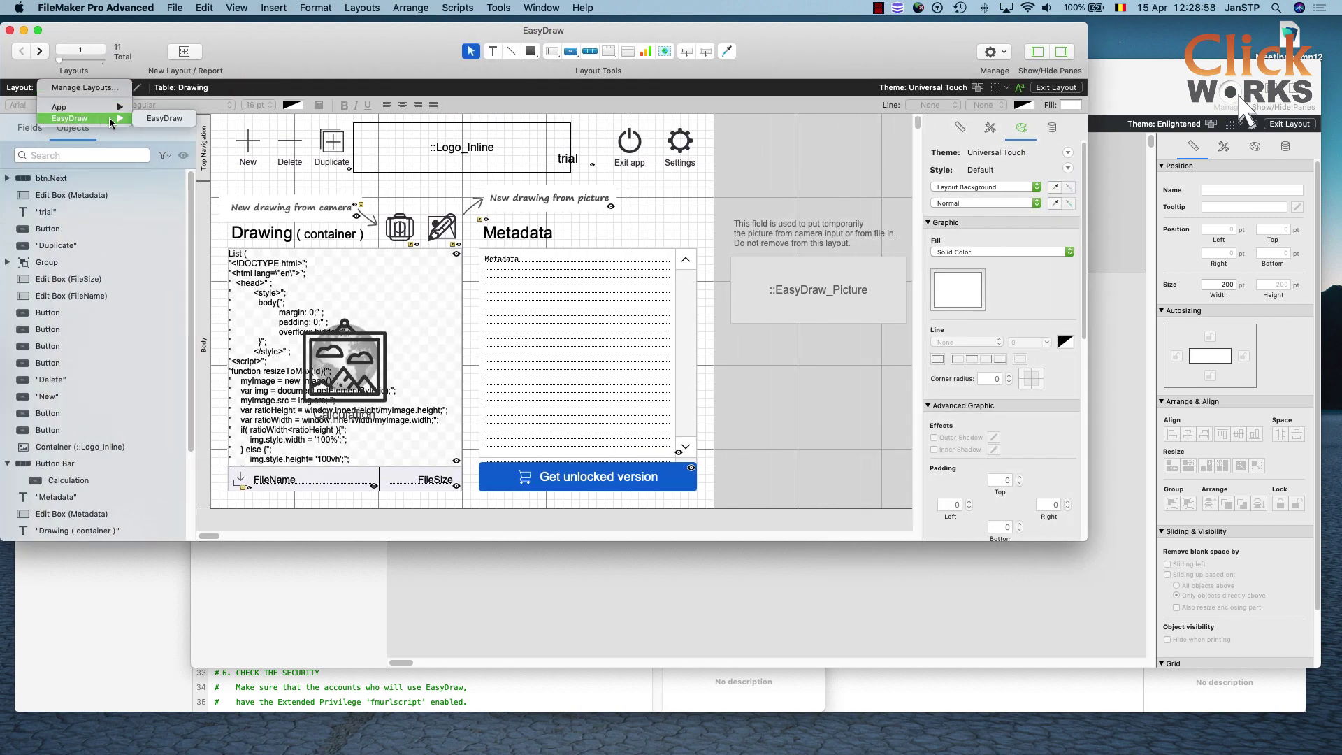
left_click(157, 119)
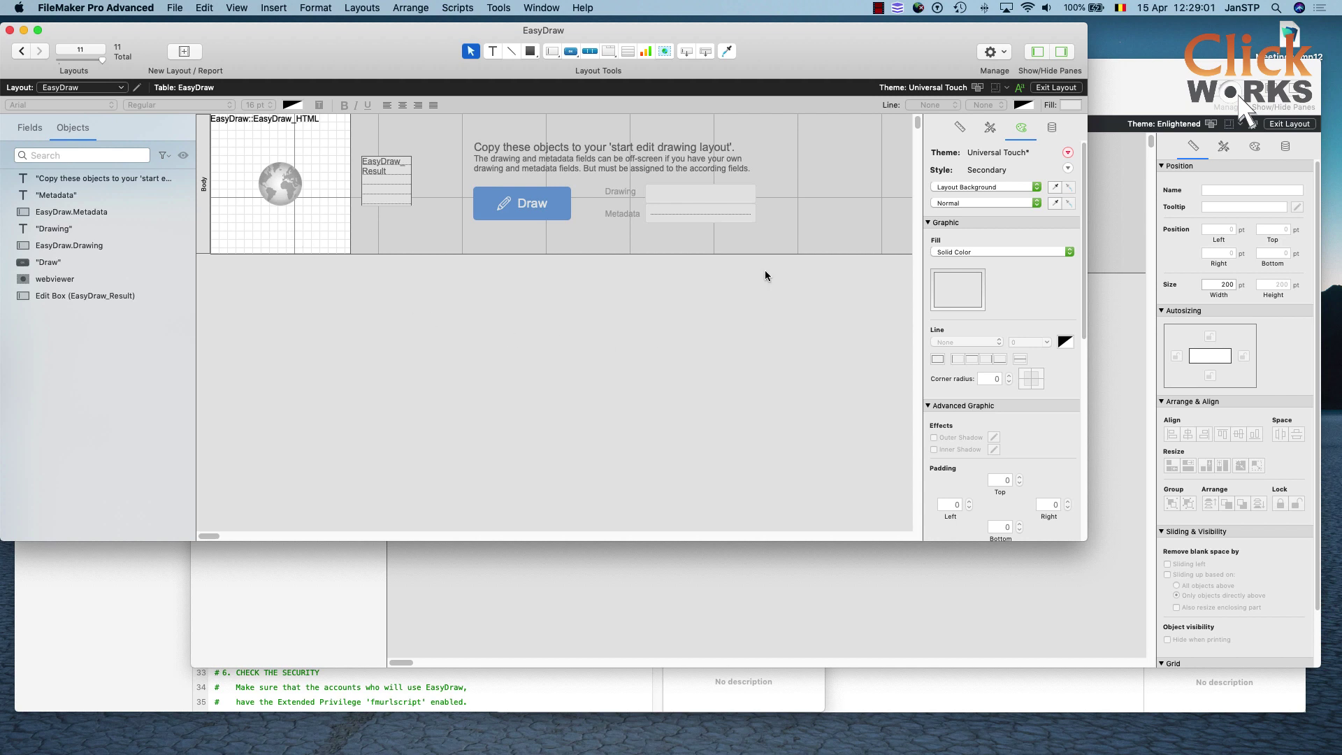
Copy all objects of the EasyDraw file's EasyDraw layout and return to the empty layout in the Meetings file
left_click_drag(635, 273, 245, 137)
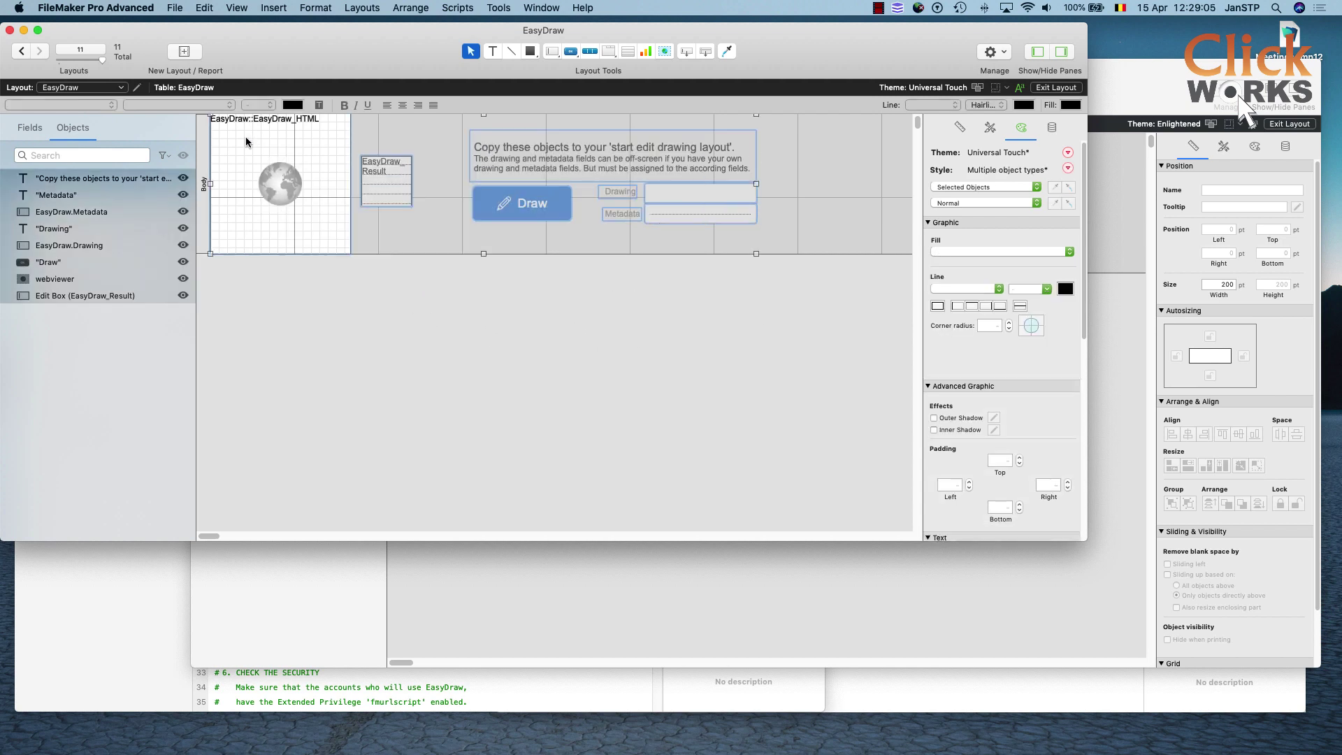
right_click(256, 153)
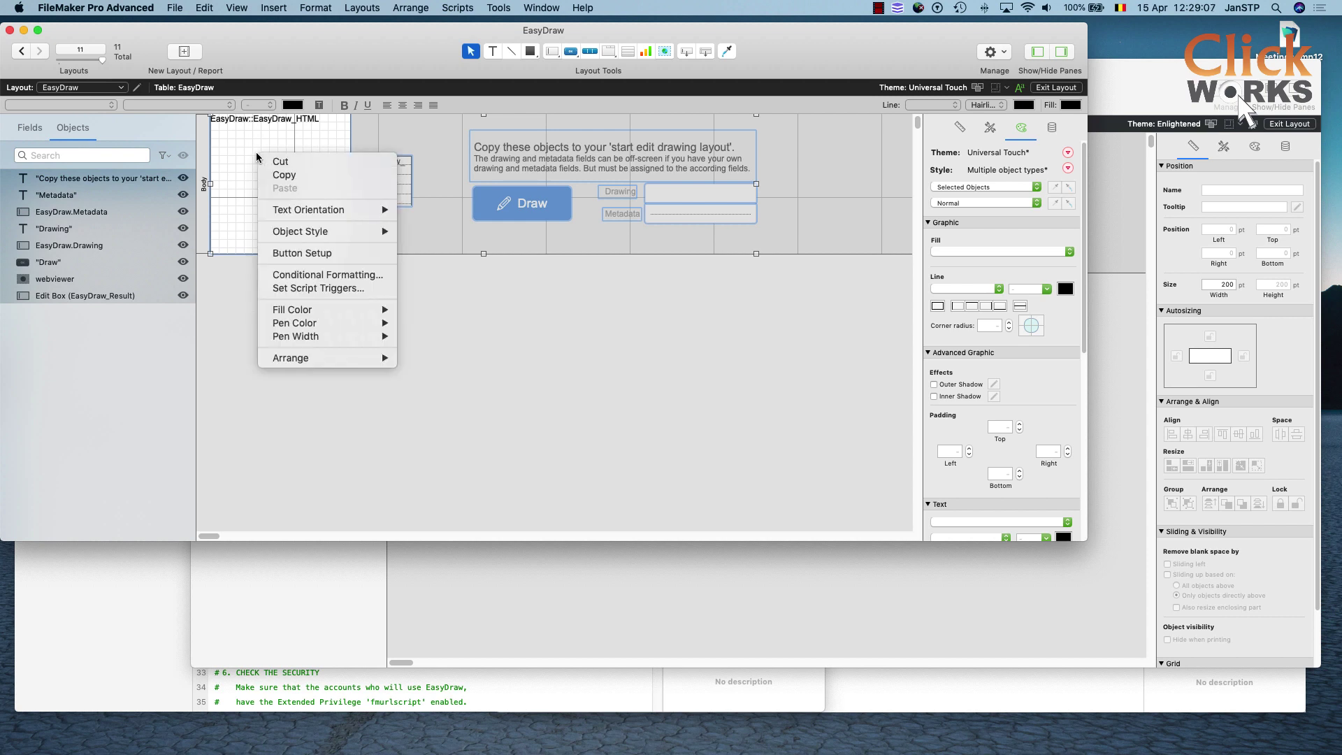
left_click(282, 179)
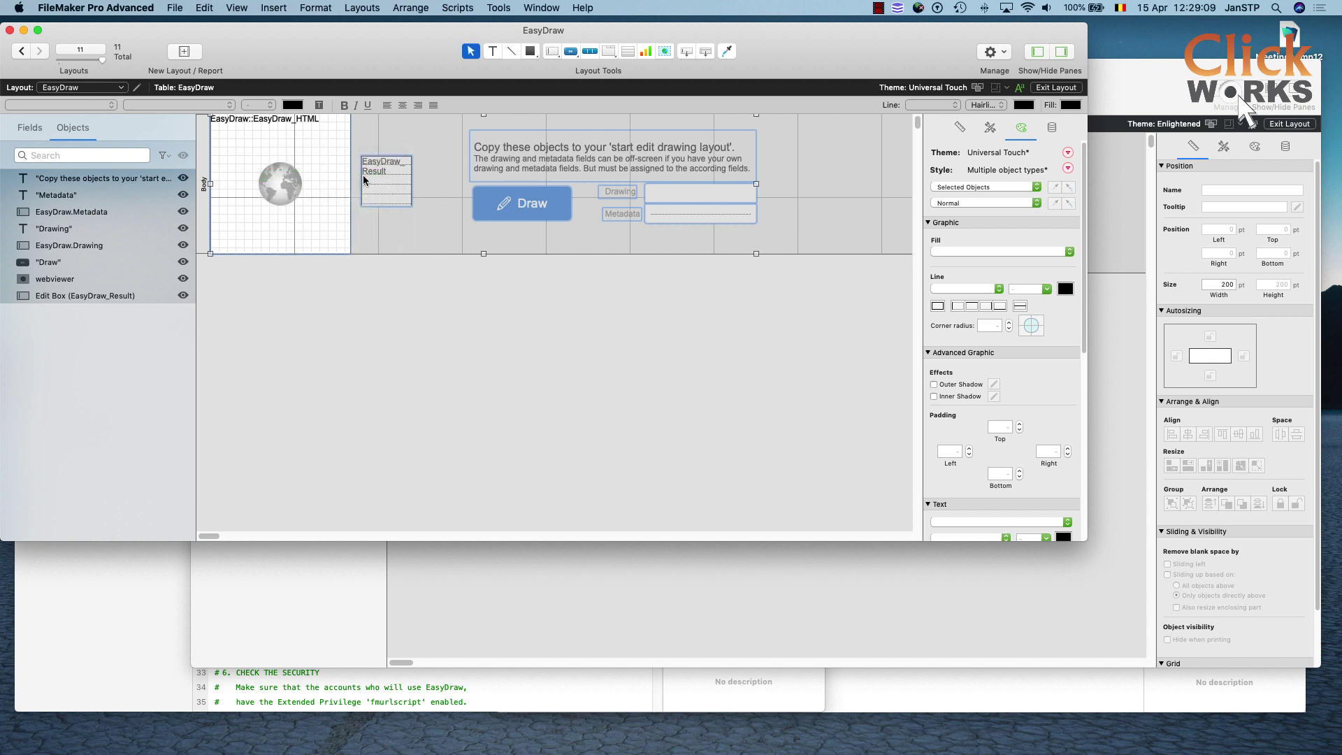
left_click_drag(1165, 88, 1173, 60)
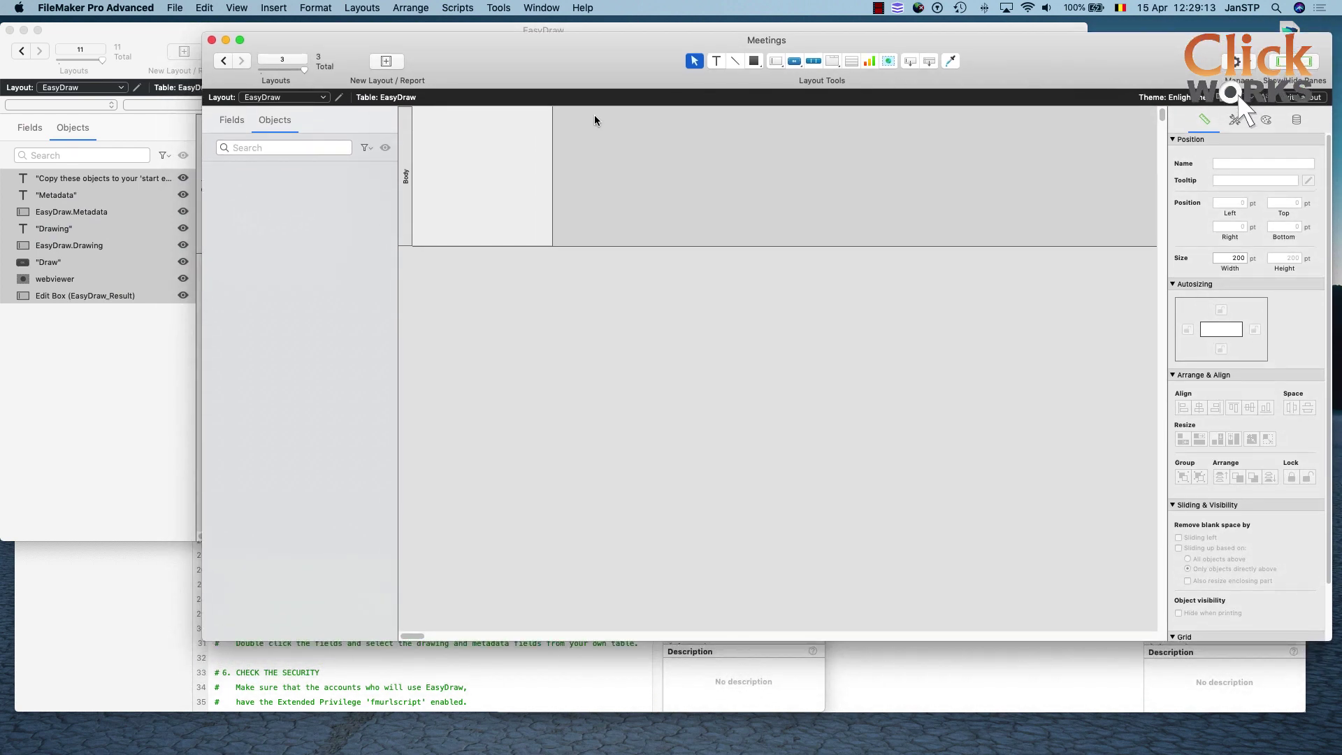
Paste the copied objects onto the empty EasyDraw layout and copy its Draw button plus the Drawing and Metadata fields with their labels
right_click(439, 134)
left_click(455, 137)
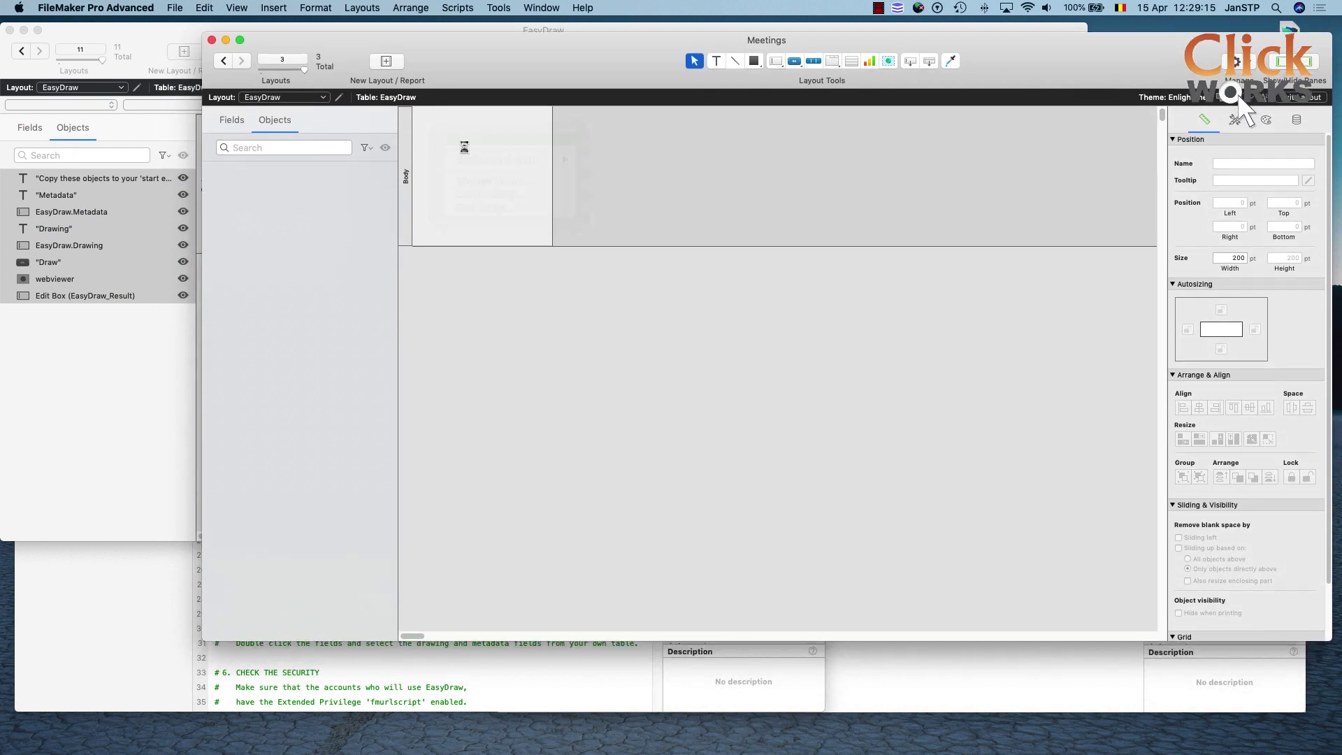
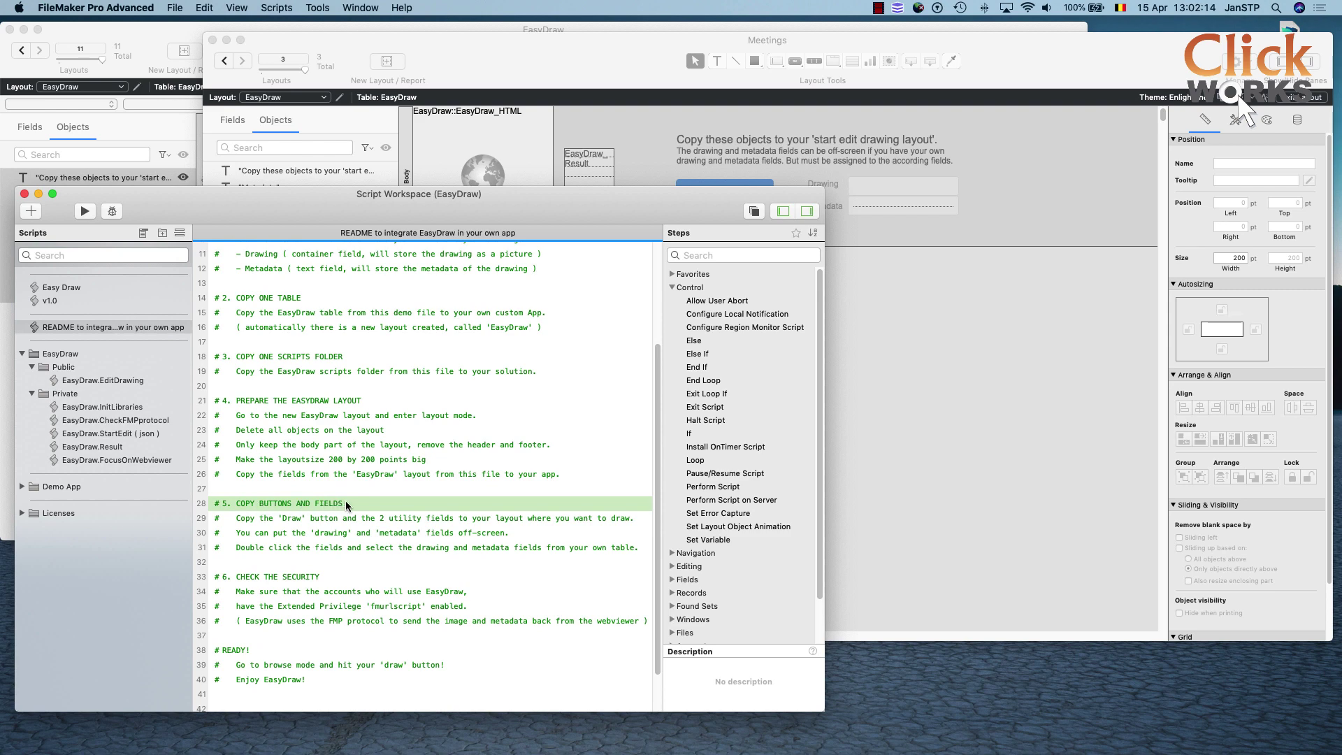
left_click(908, 285)
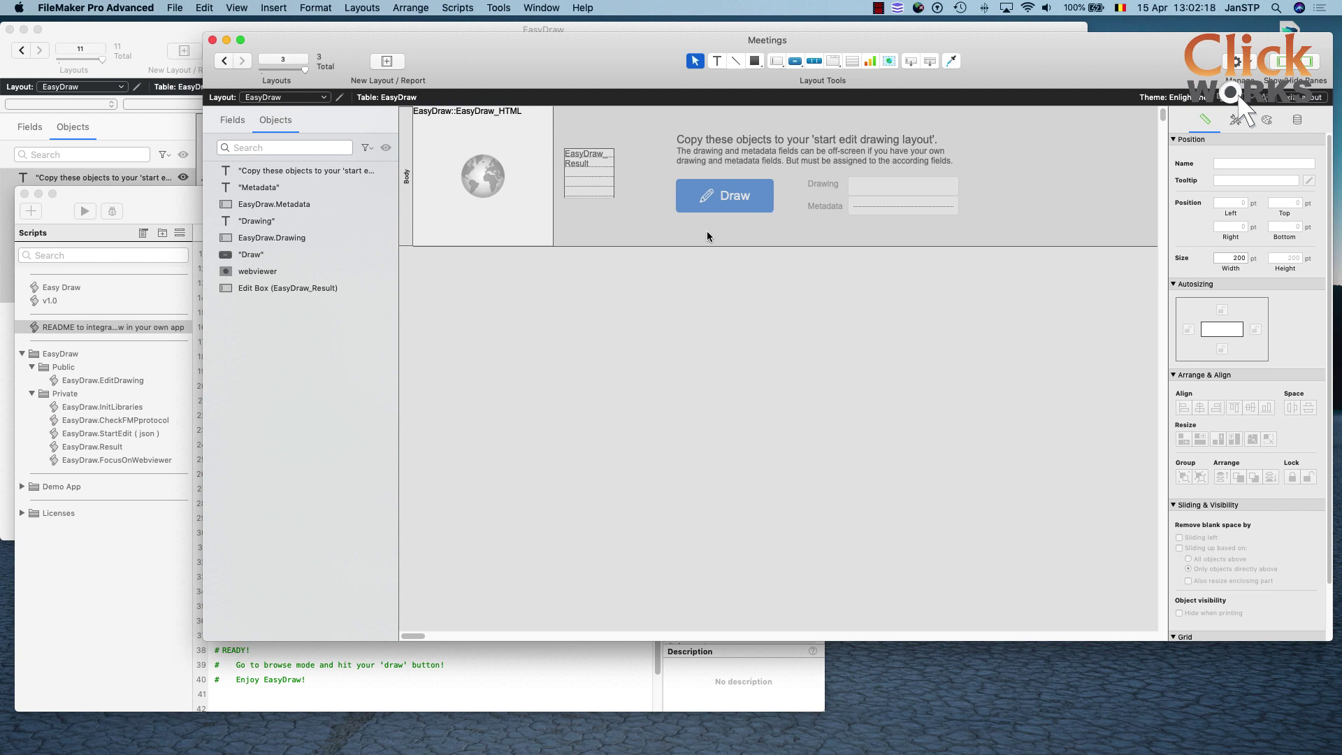
left_click_drag(700, 234, 901, 179)
right_click(891, 183)
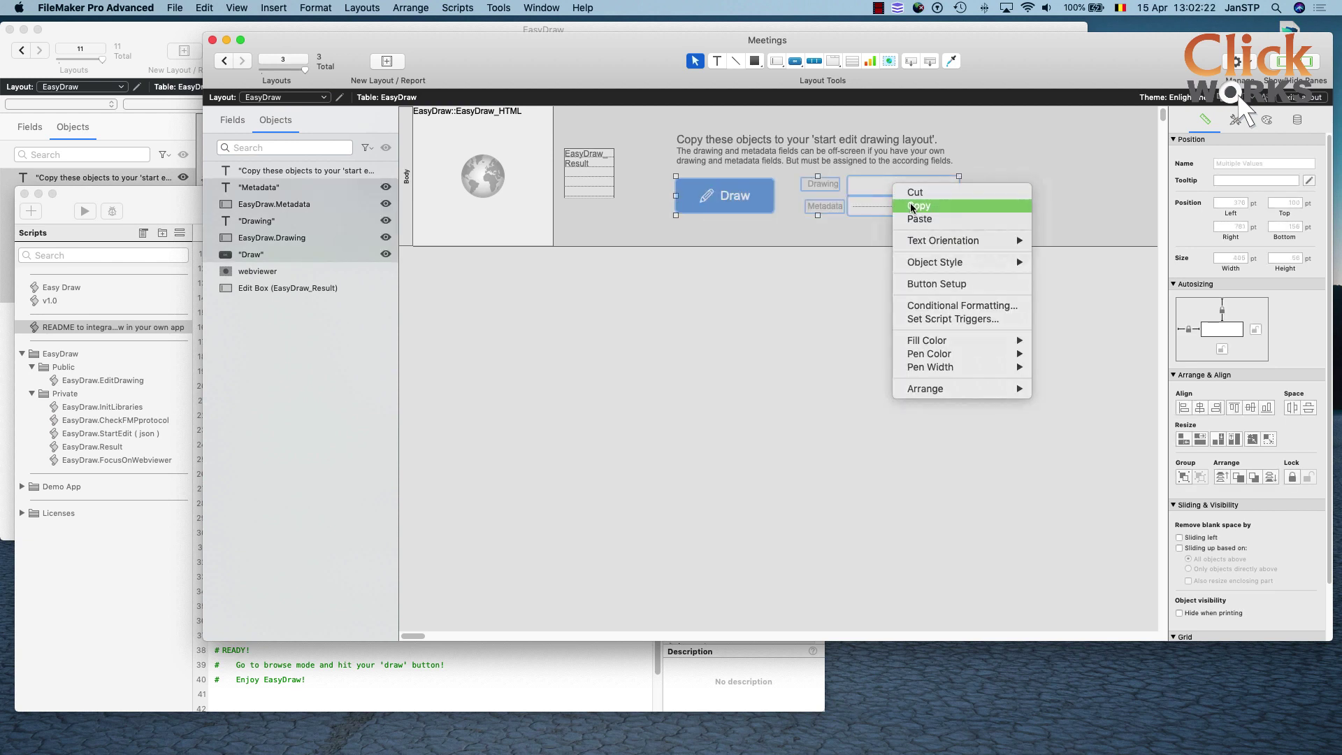
left_click(912, 207)
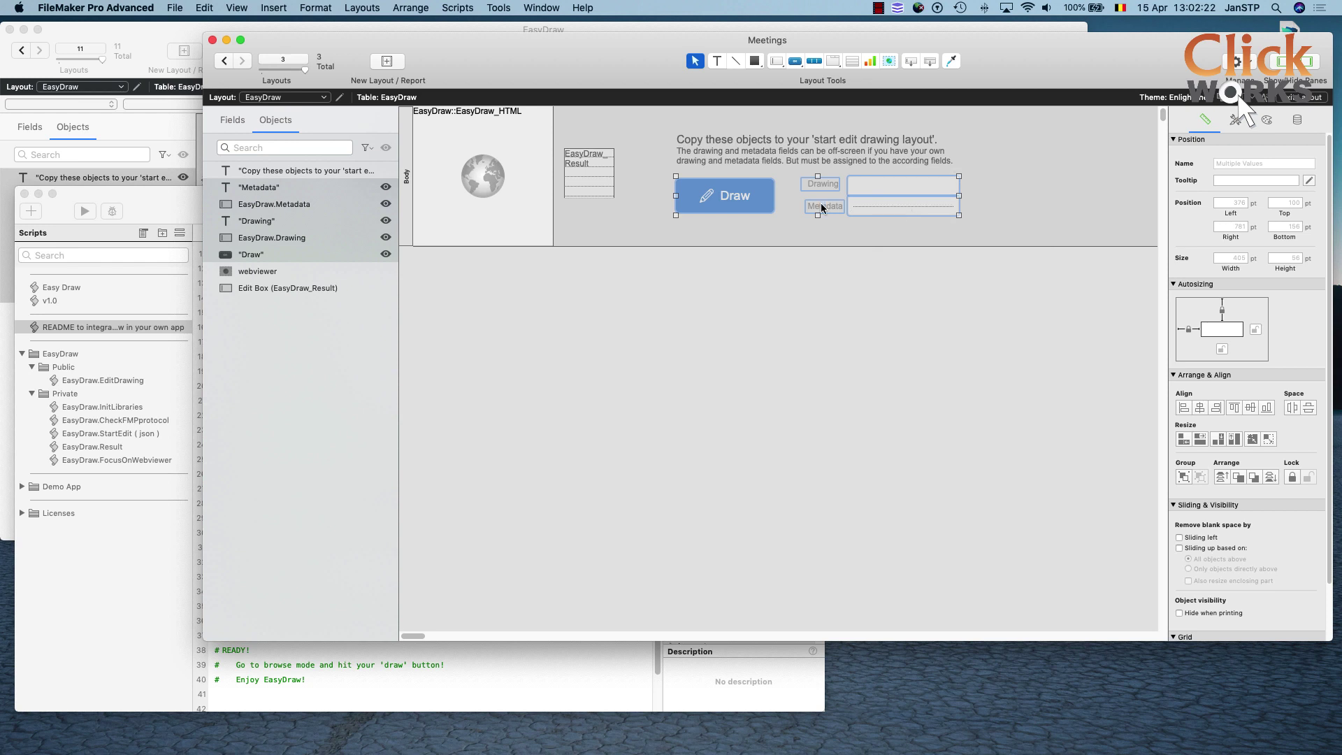
Open the Meeting Details layout and paste the Draw button with the Drawing and Metadata utility fields onto it
left_click(309, 99)
mouse_move(298, 86)
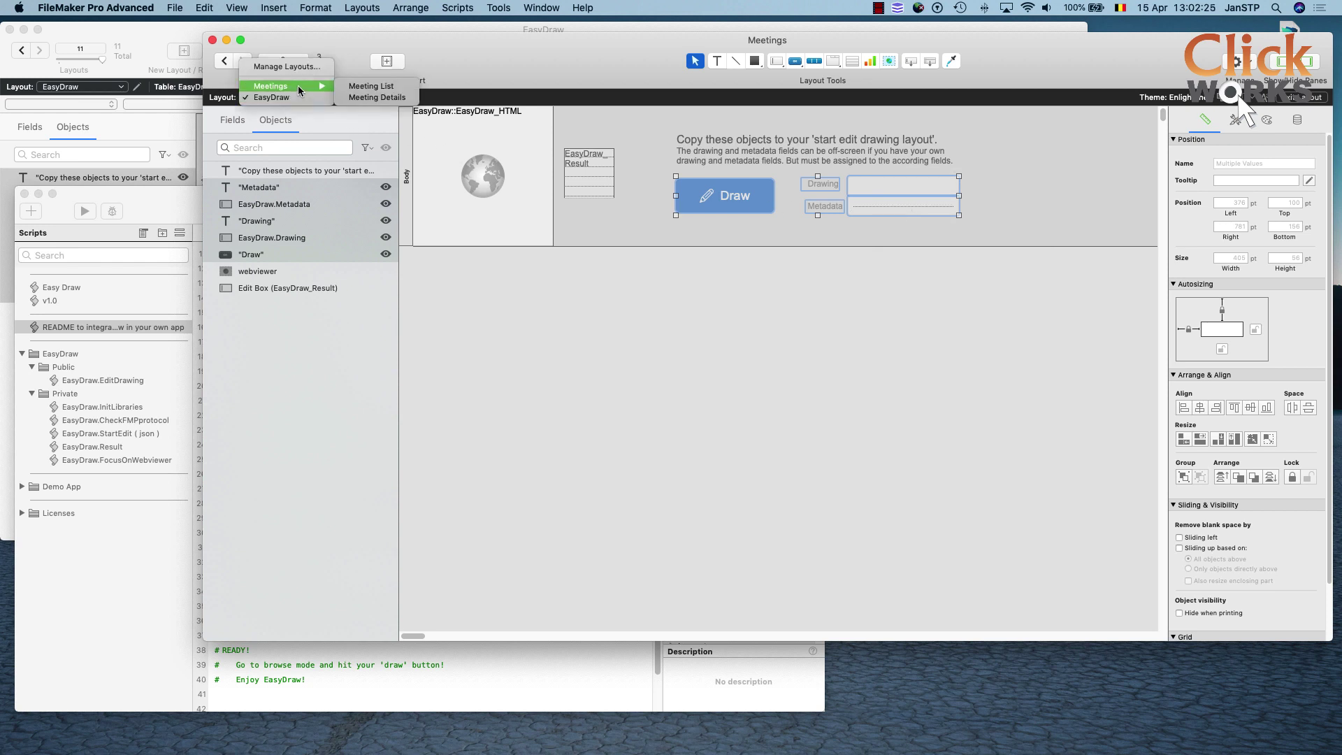
left_click(363, 96)
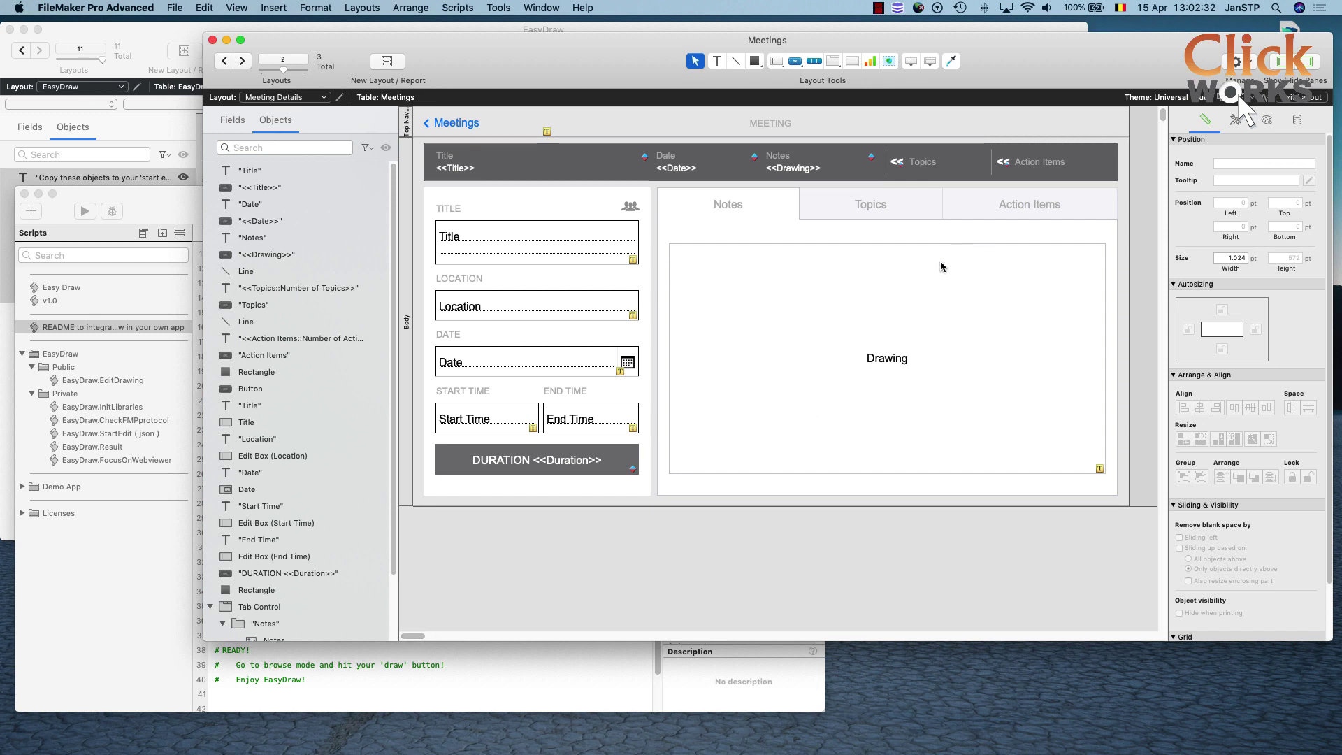
right_click(826, 302)
left_click(857, 334)
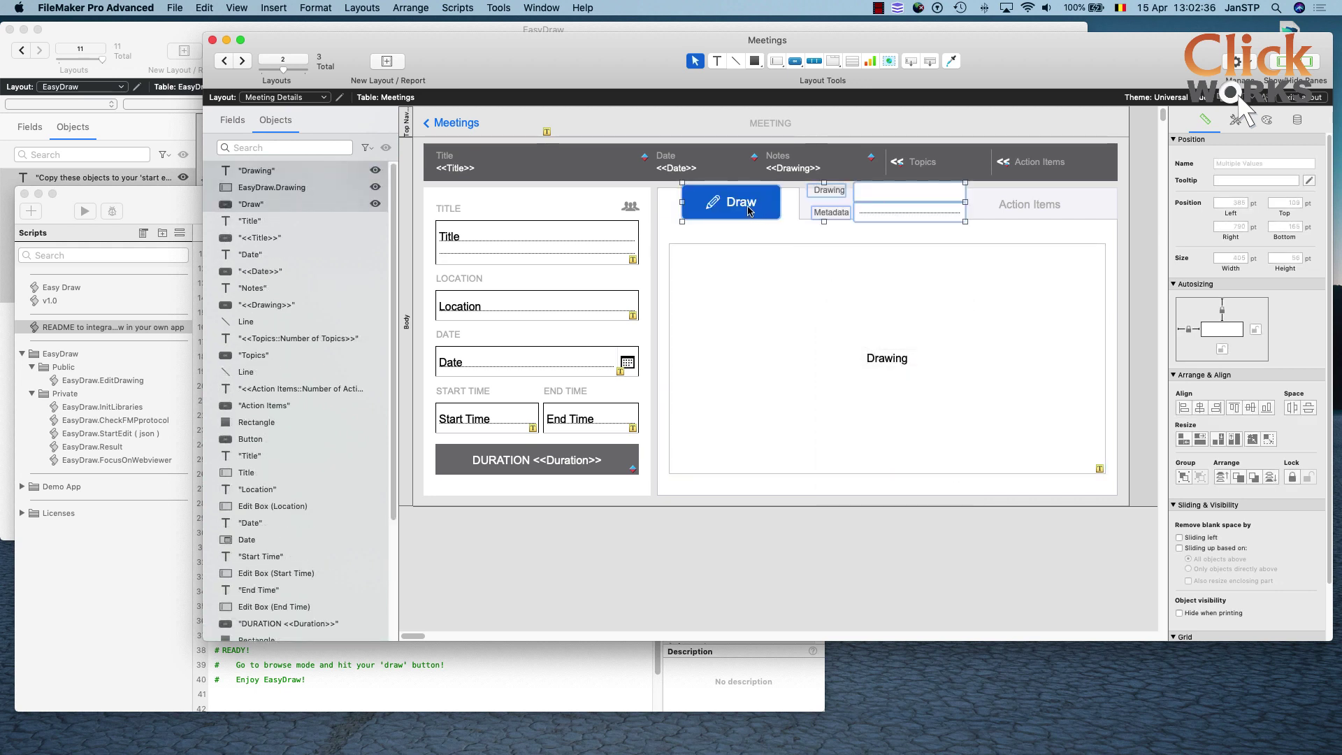
Place the Draw button in the upper-right corner of the Notes tab and the Drawing and Metadata fields off-screen beyond the layout's right edge
mouse_move(739, 210)
left_mouse_down()
mouse_move(762, 218)
mouse_move(777, 256)
mouse_move(1060, 253)
left_mouse_up()
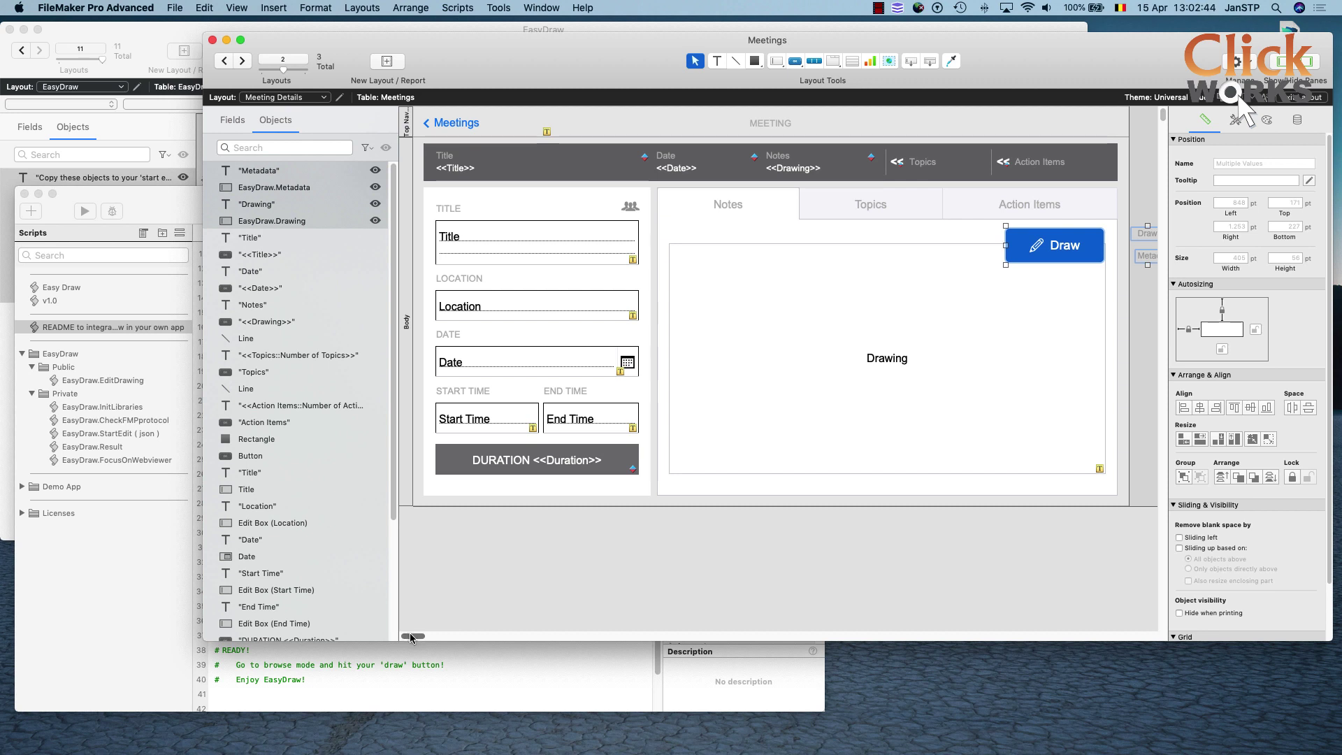
left_click_drag(410, 632, 423, 632)
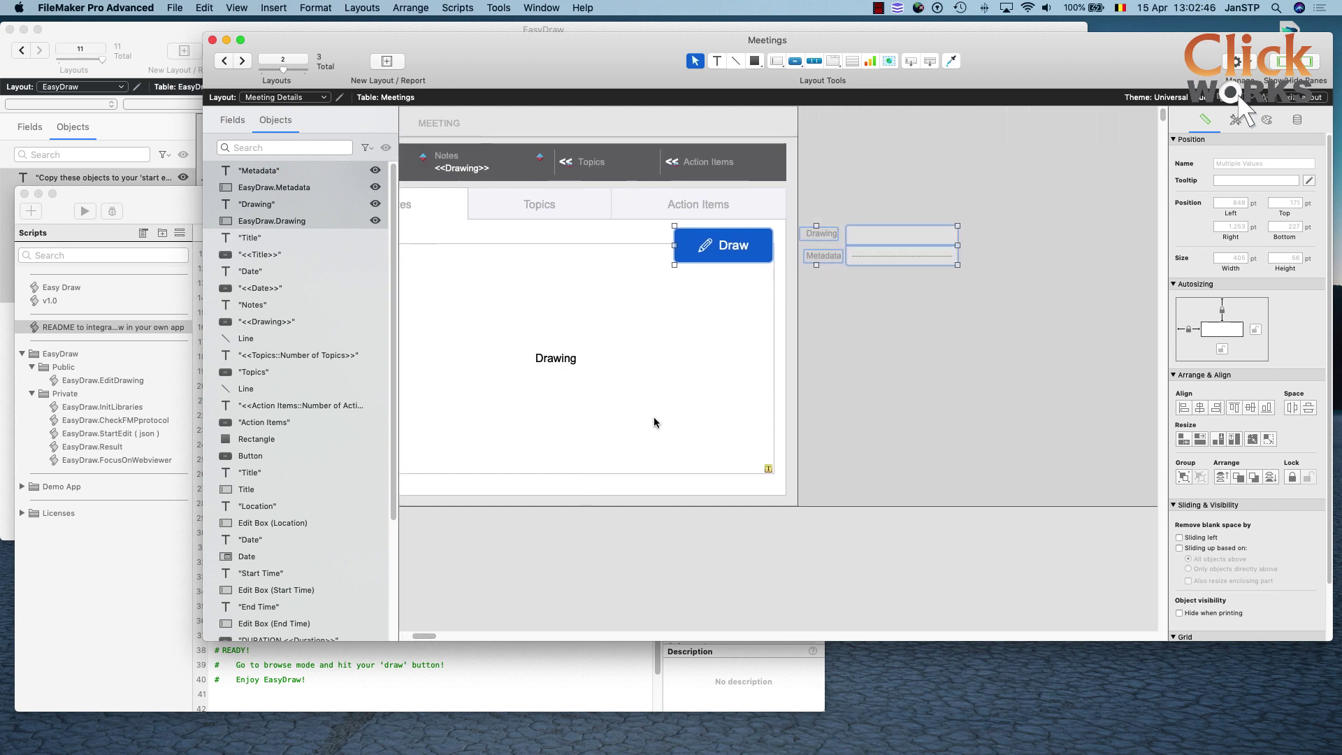
left_click(889, 275)
mouse_move(909, 309)
left_mouse_down()
mouse_move(798, 223)
mouse_move(882, 217)
left_mouse_up()
left_click(882, 271)
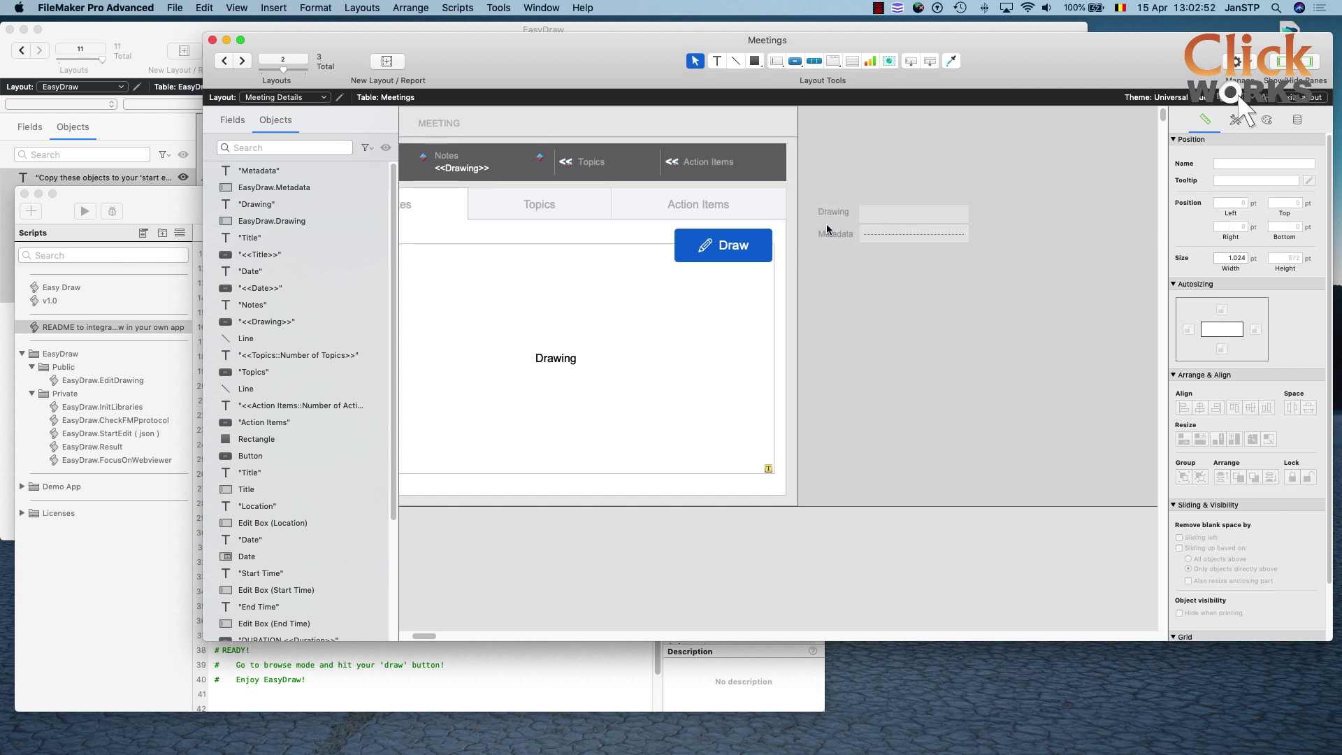
Assign the two off-screen utility fields to the Drawing and Metadata fields of the current Meetings table
double_click(878, 214)
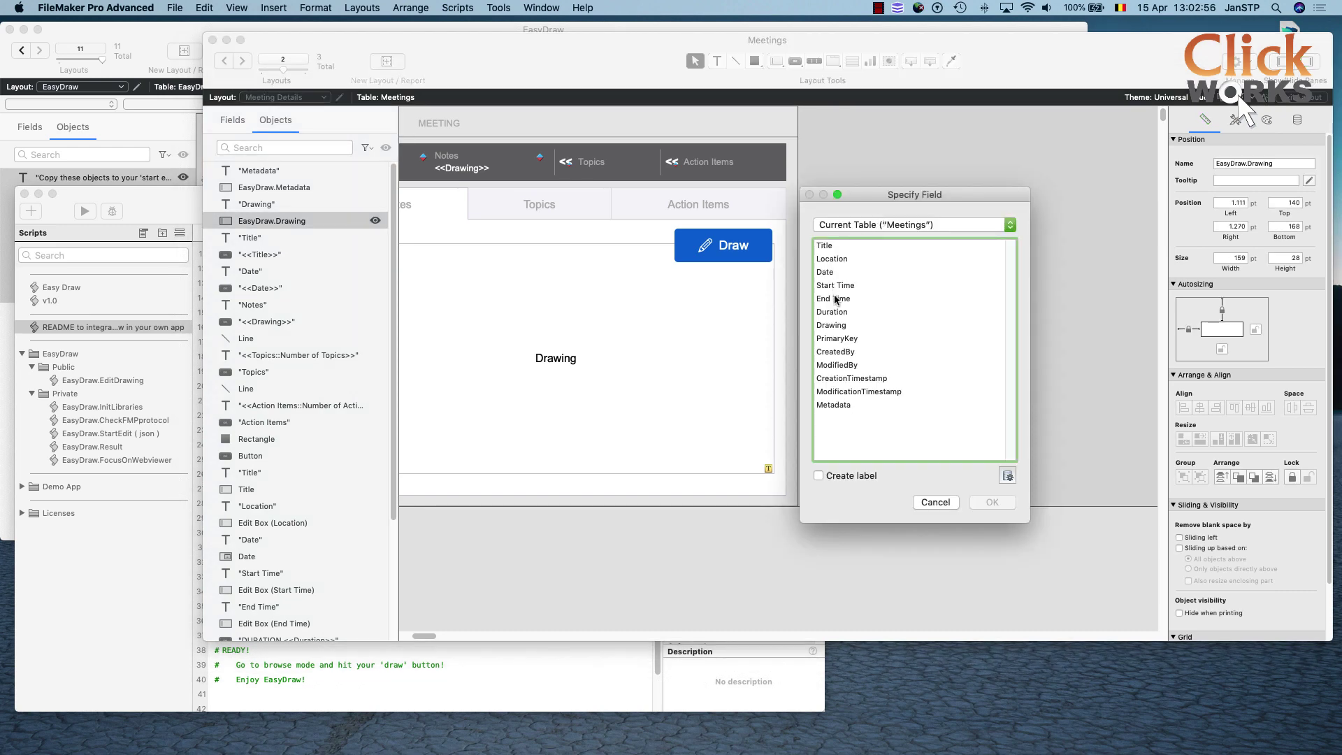
left_click(832, 325)
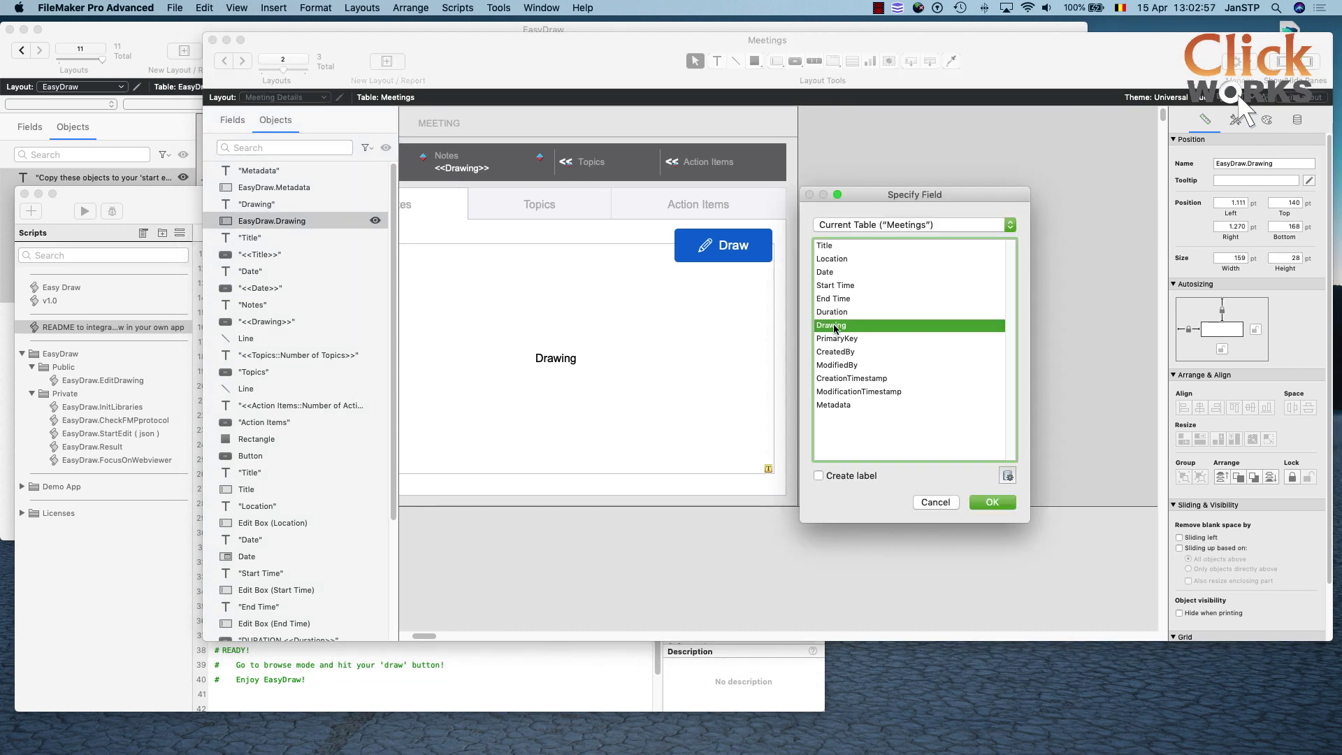
left_click(982, 504)
double_click(904, 236)
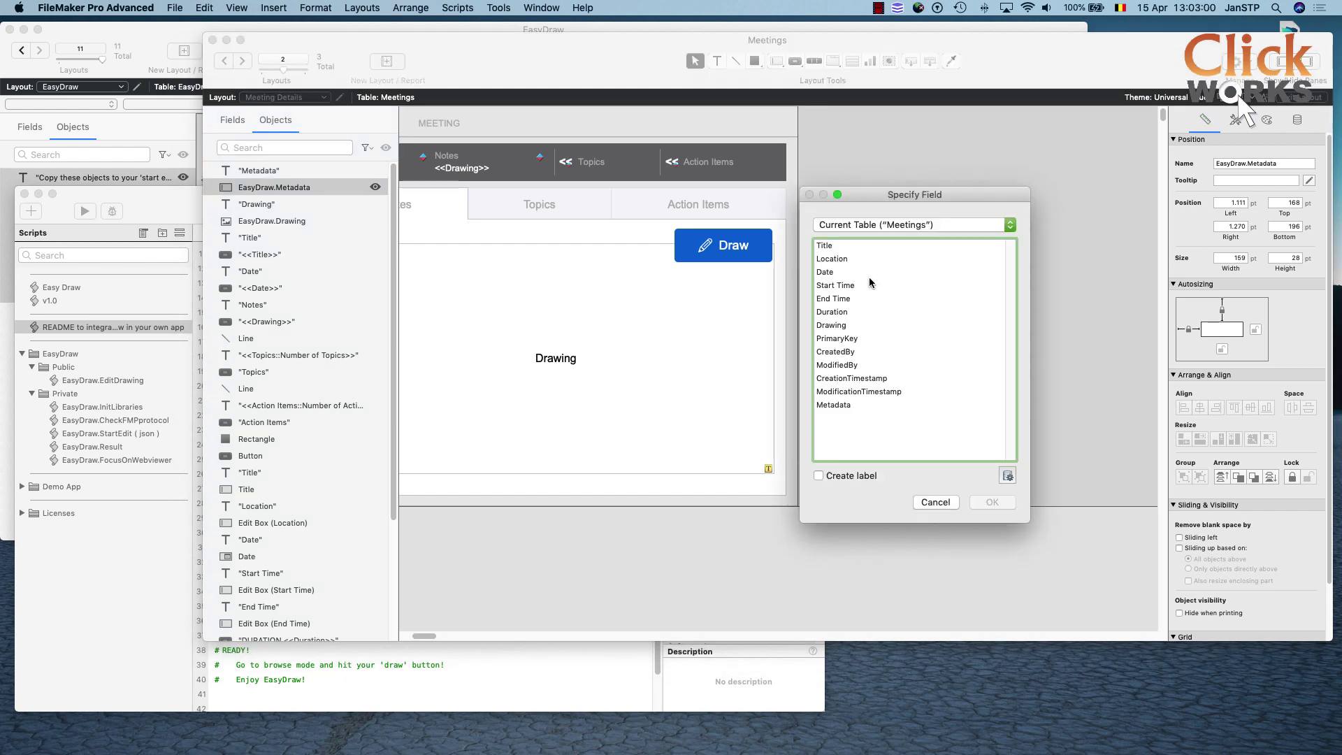
left_click(837, 406)
left_click(992, 502)
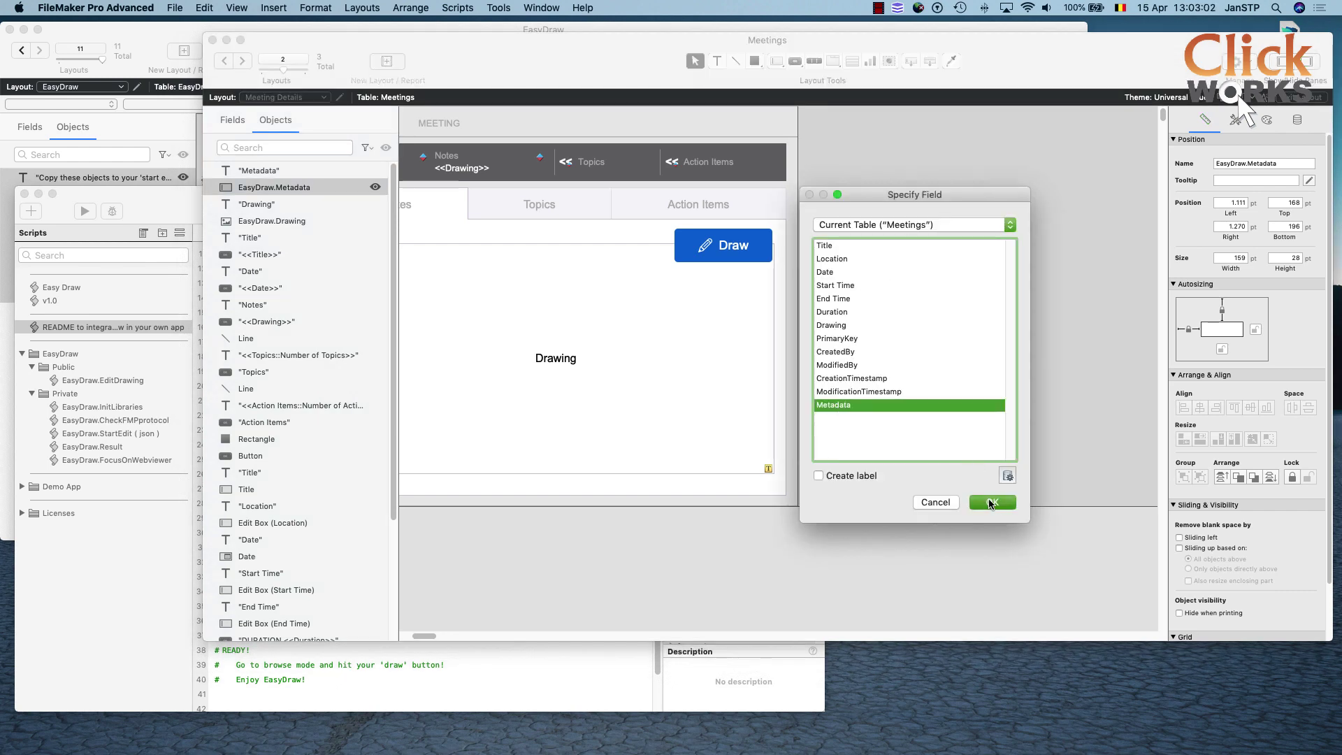
left_click(790, 322)
Align the Draw button's right edge with the large Drawing container at 991 pt and anchor the button to the right instead of the left
left_click_drag(744, 256, 748, 257)
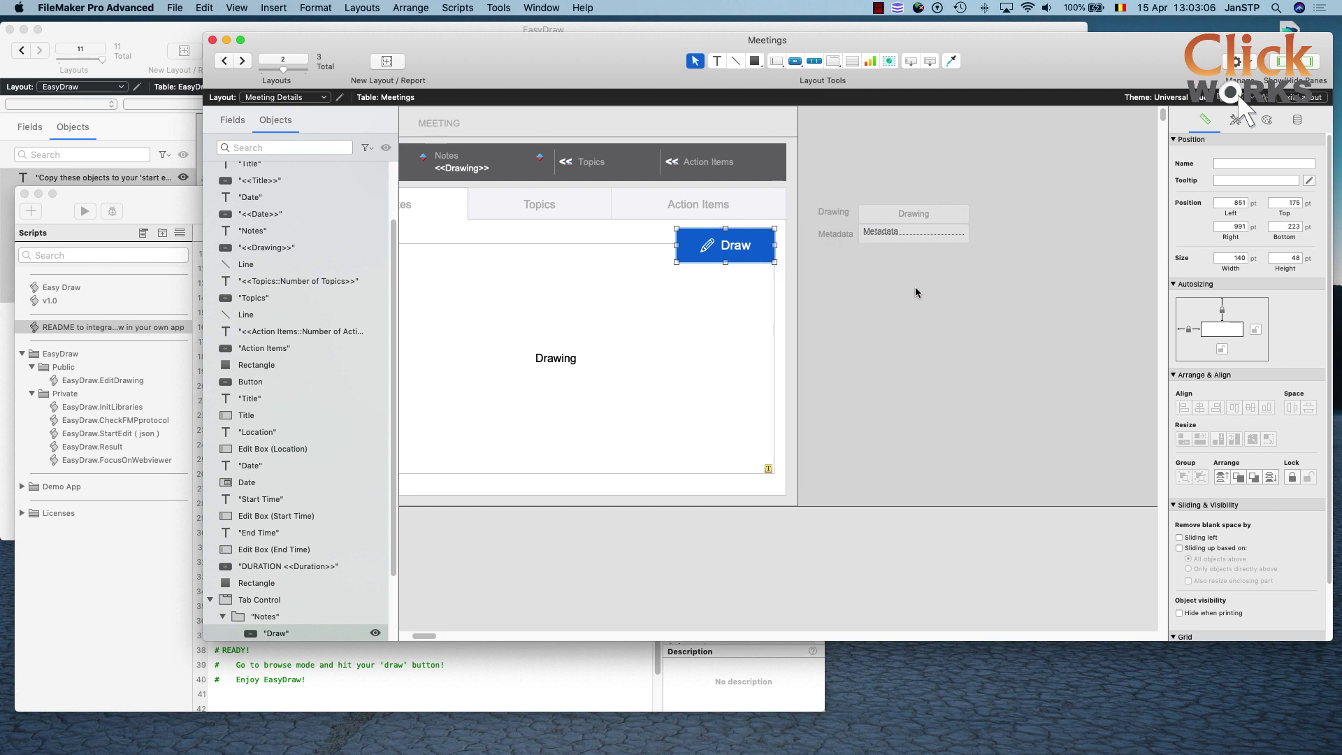
left_click(1256, 329)
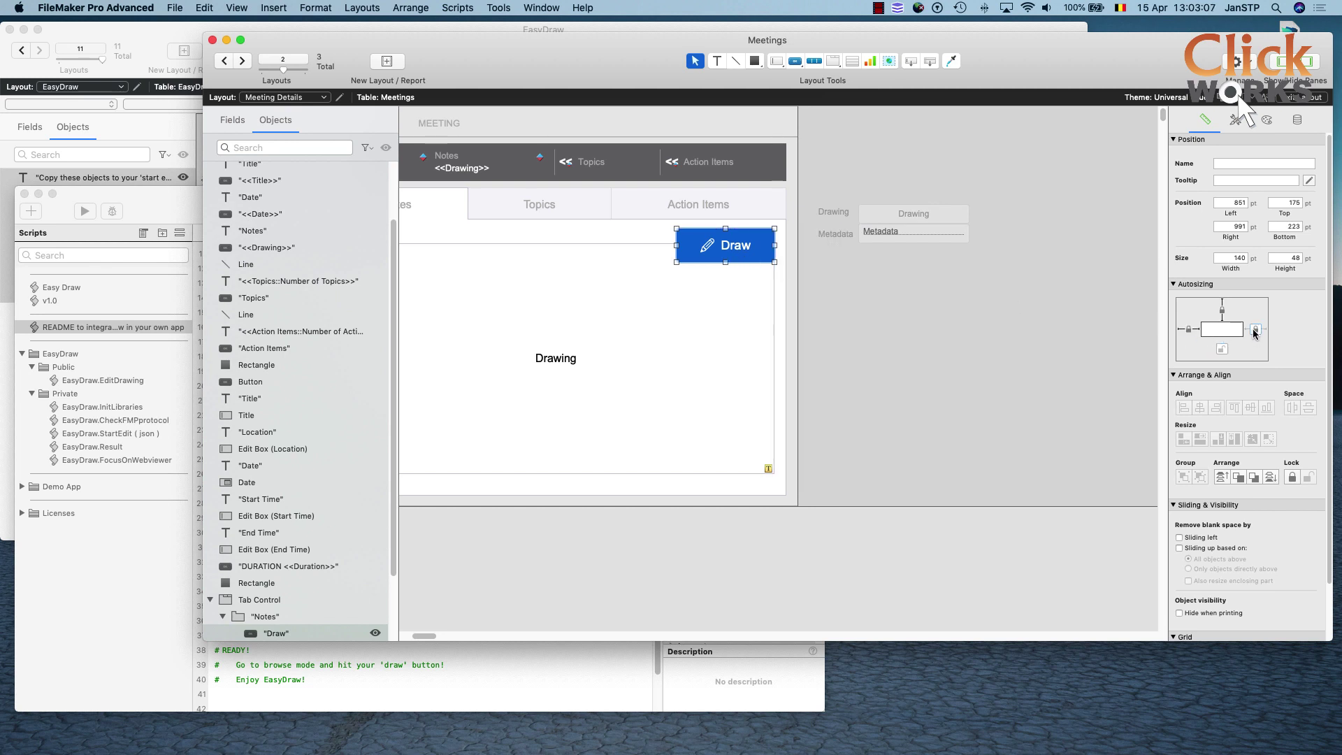
left_click(1189, 330)
Shrink the large Drawing container from its top edge to 294 pt high, starting at 232 pt, so it clears the Draw button
left_click(636, 271)
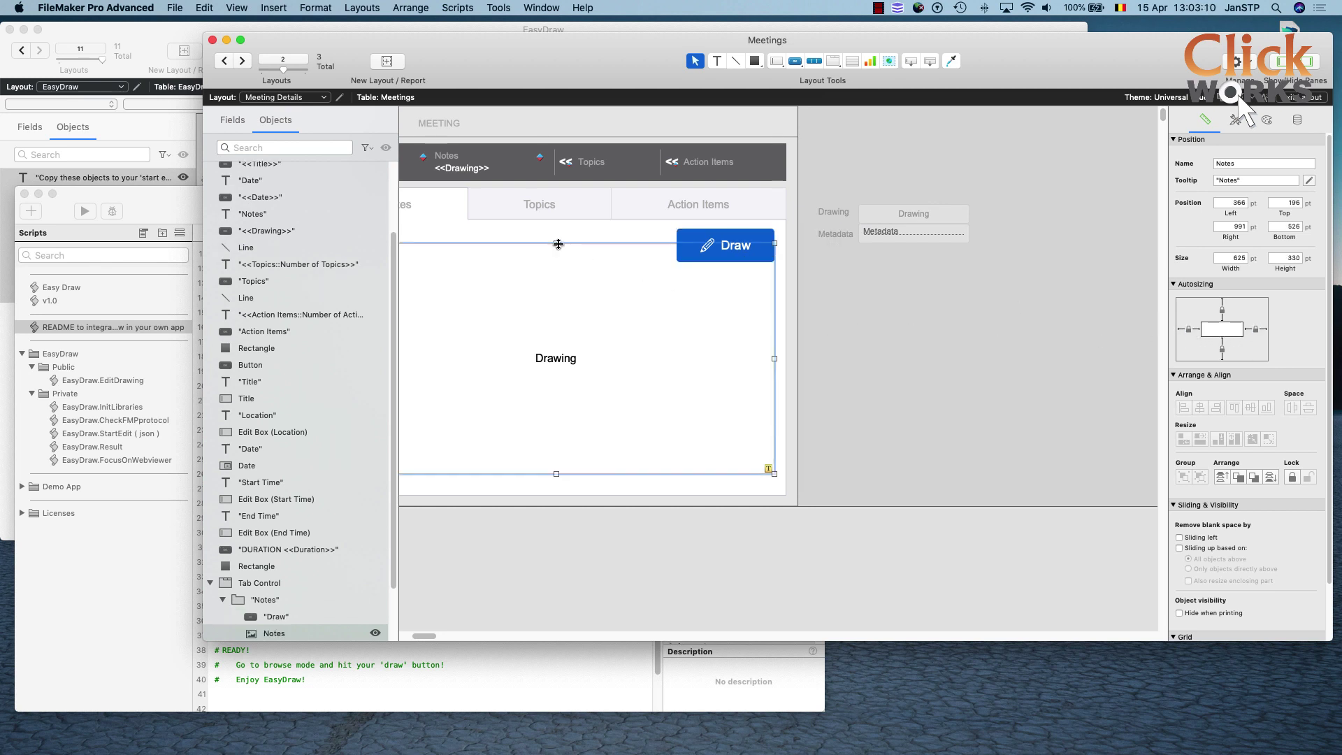
left_click_drag(557, 244, 553, 273)
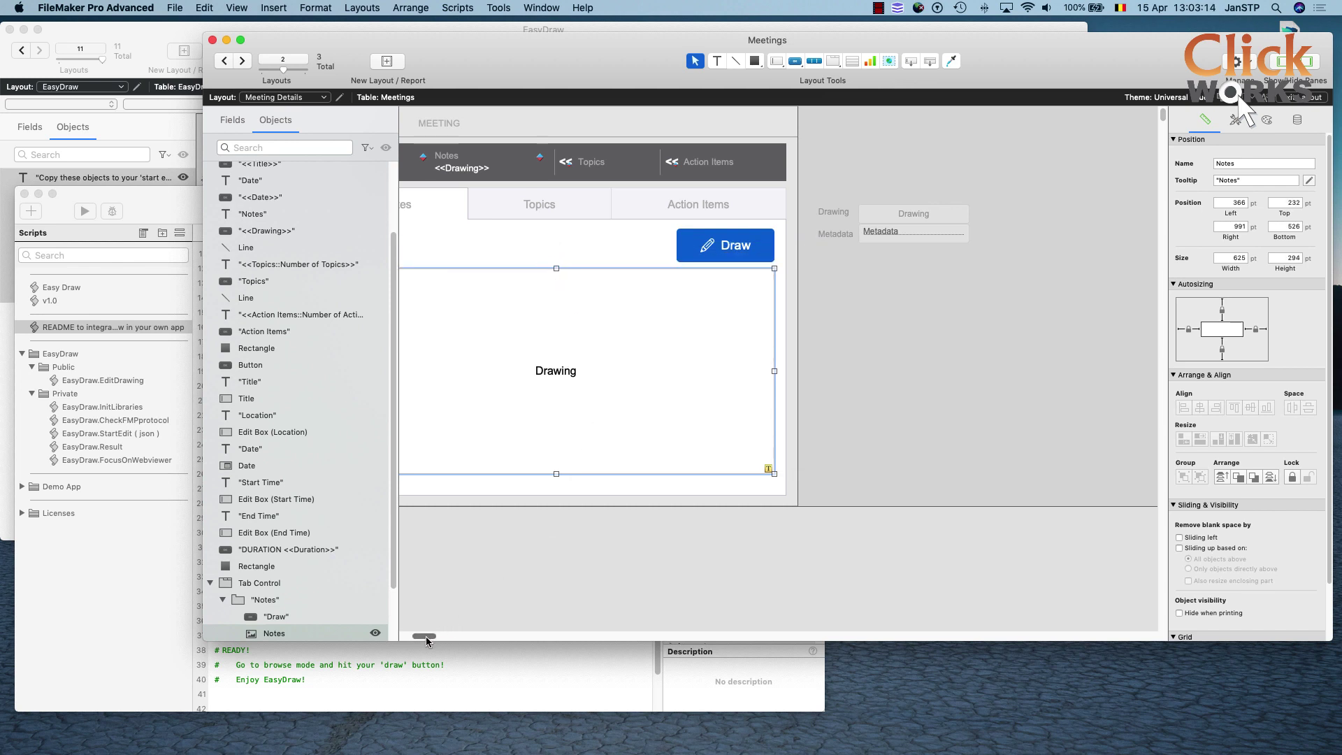
left_click_drag(423, 636, 407, 636)
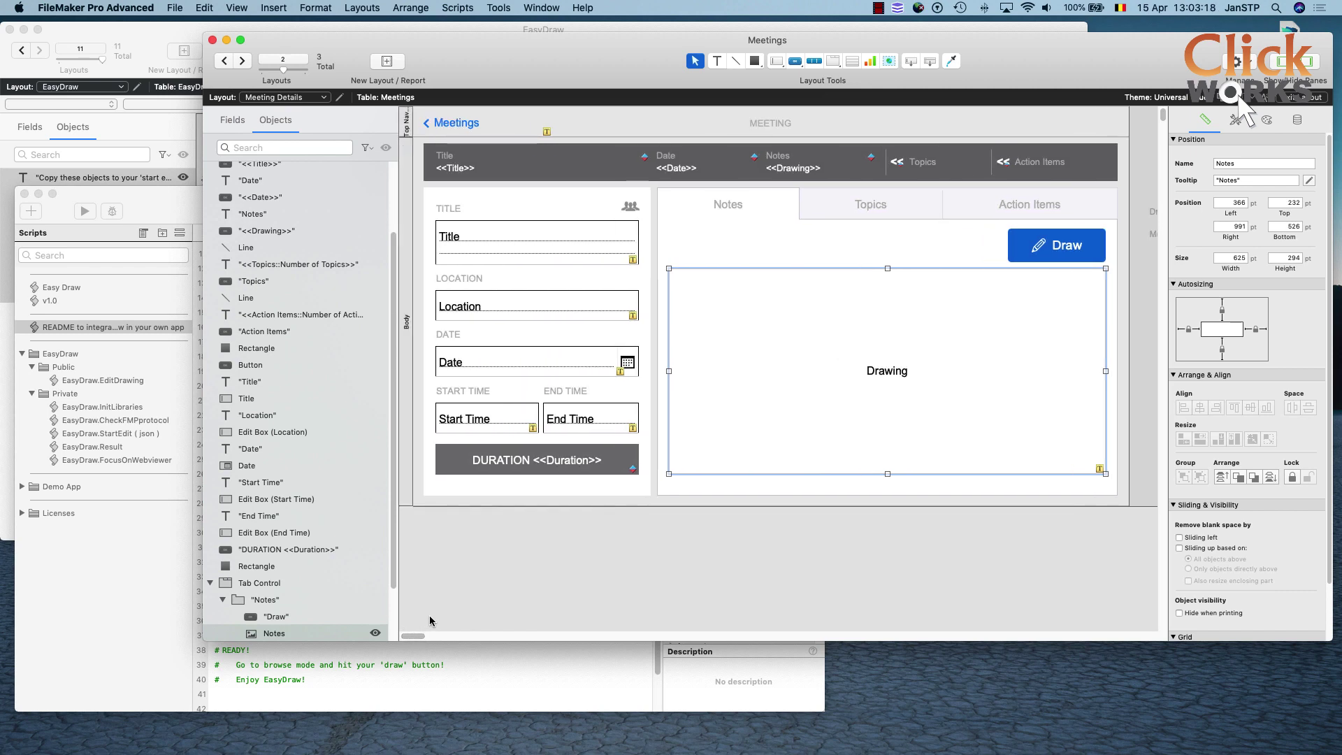
left_click(451, 602)
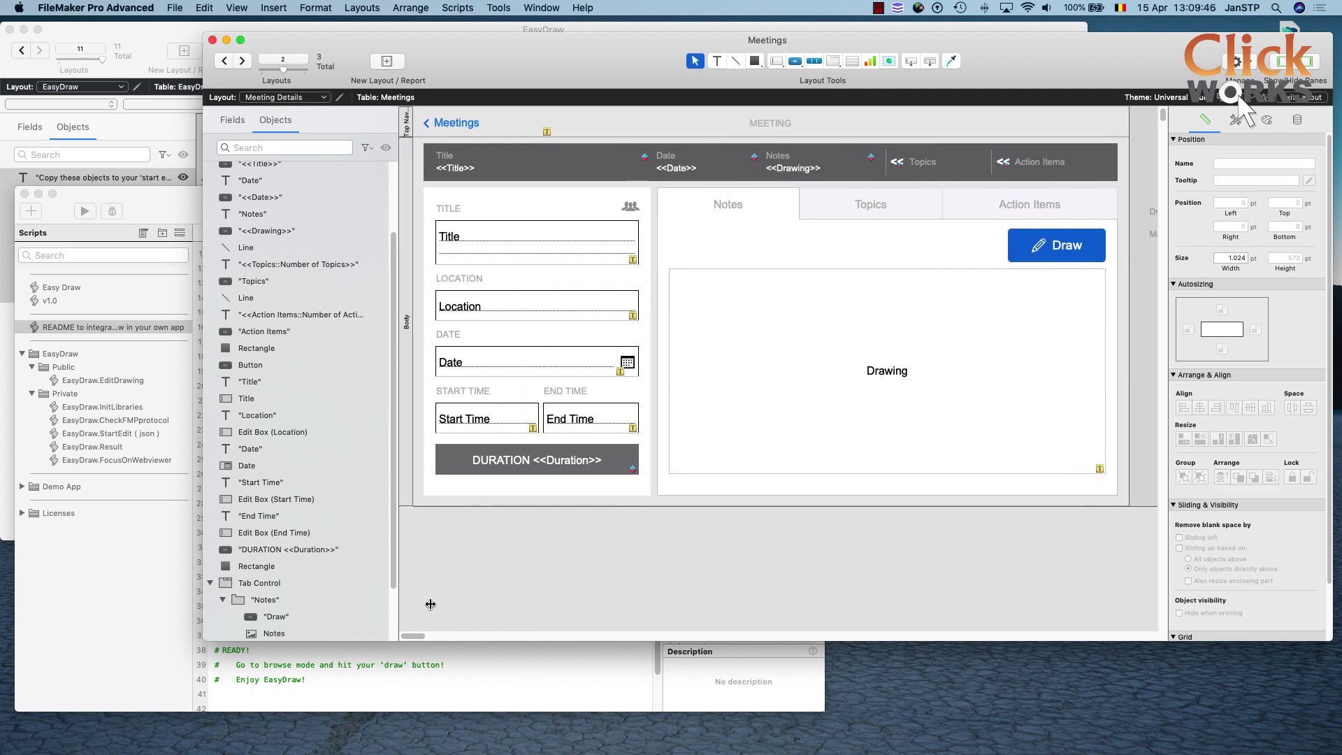
Consult the README's security section and open the extended privileges in the Meetings file's security settings
left_click(268, 649)
left_click(269, 579)
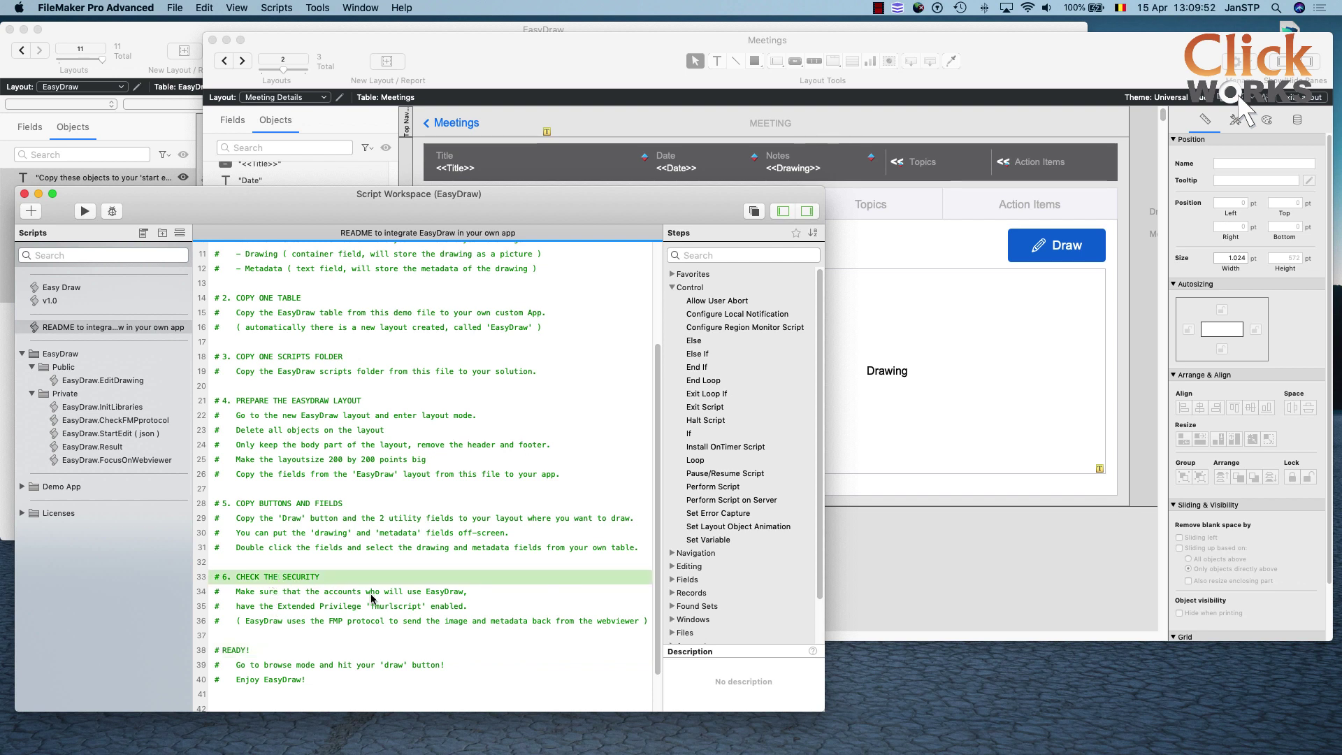
left_click(398, 607)
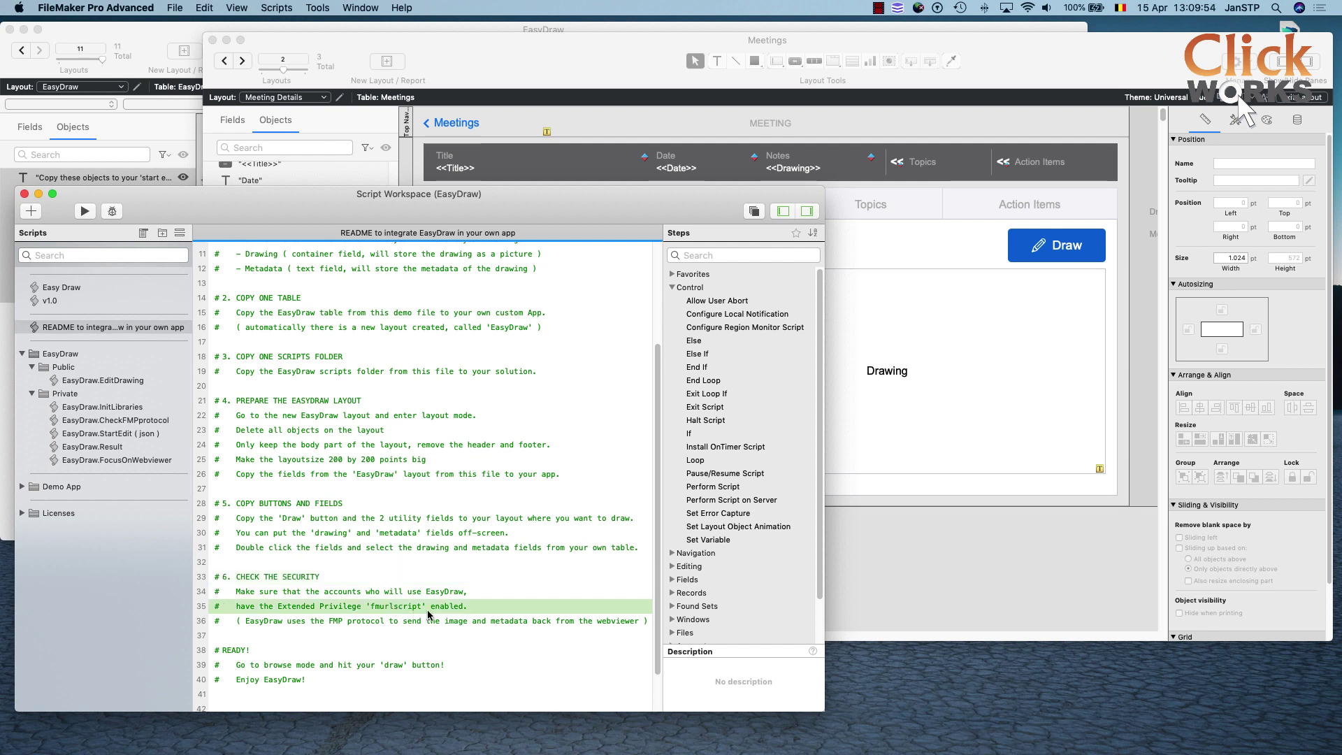
left_click(906, 556)
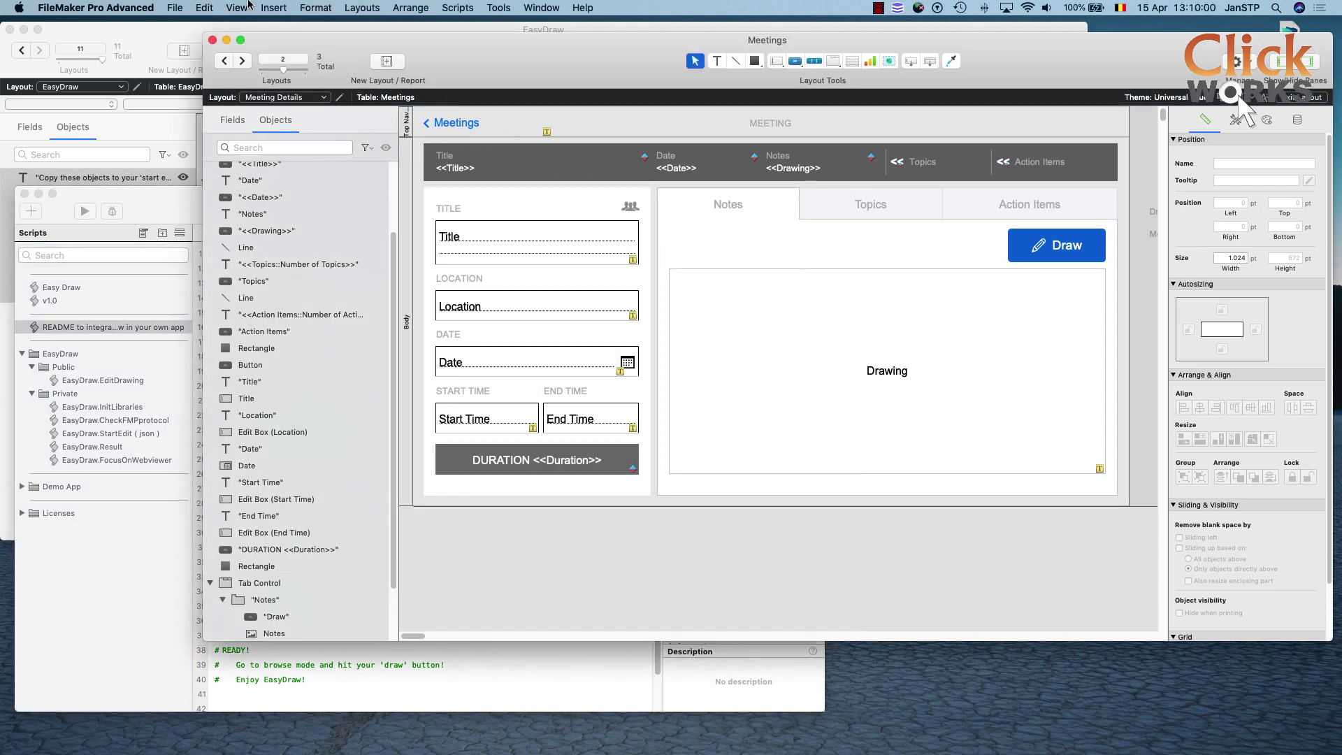
left_click(170, 9)
mouse_move(193, 123)
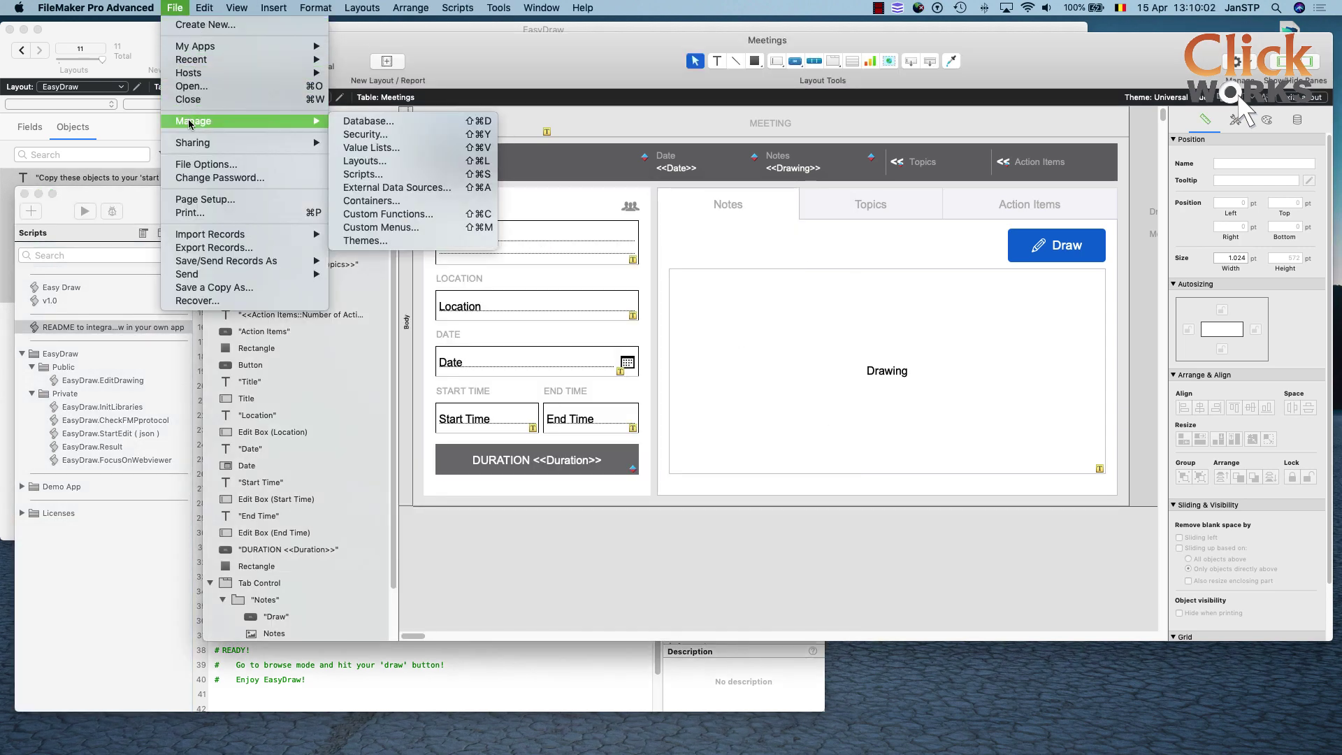
left_click(389, 134)
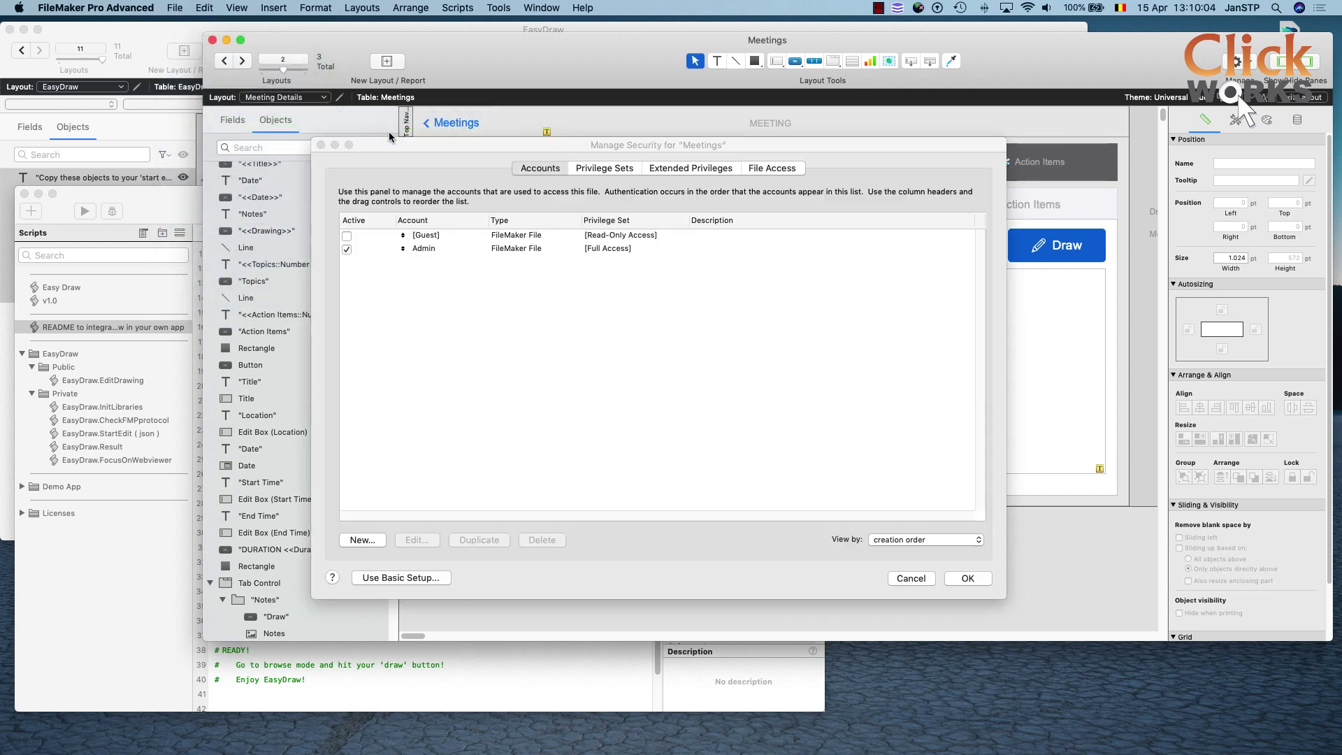
left_click(436, 249)
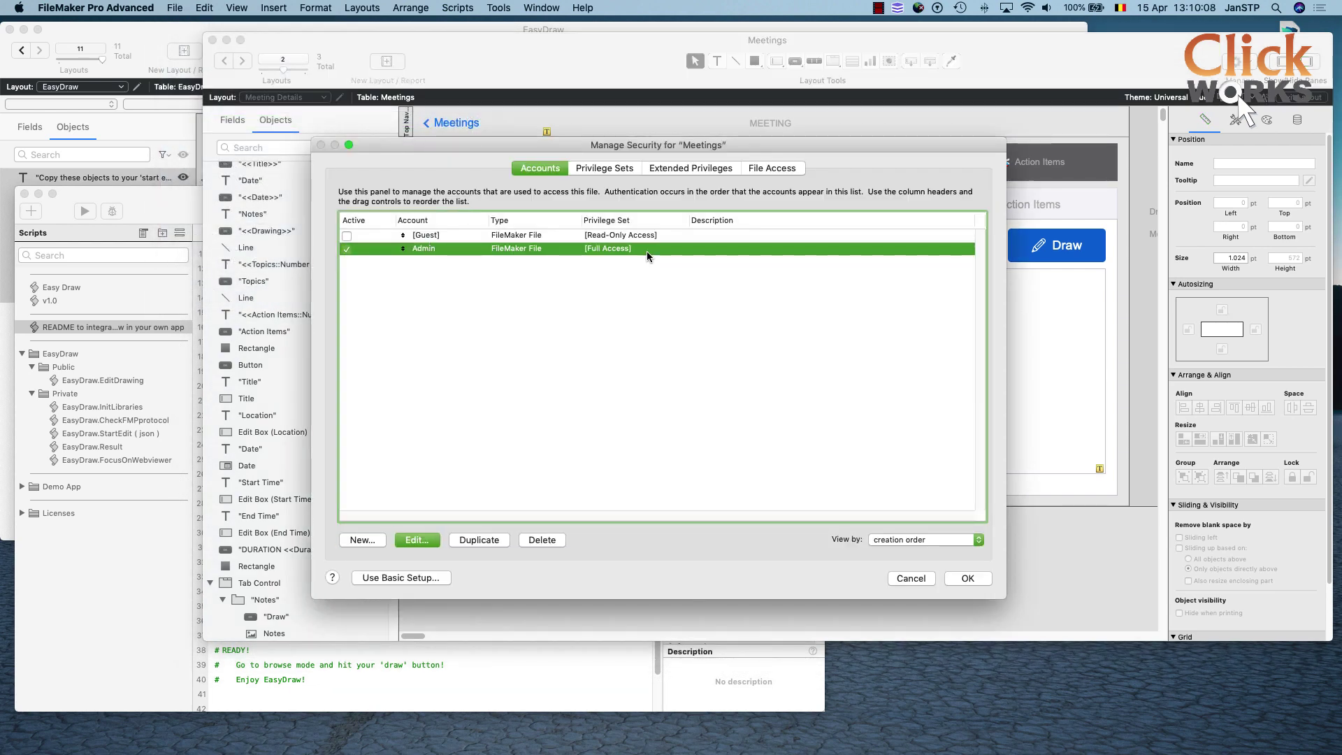
left_click(678, 169)
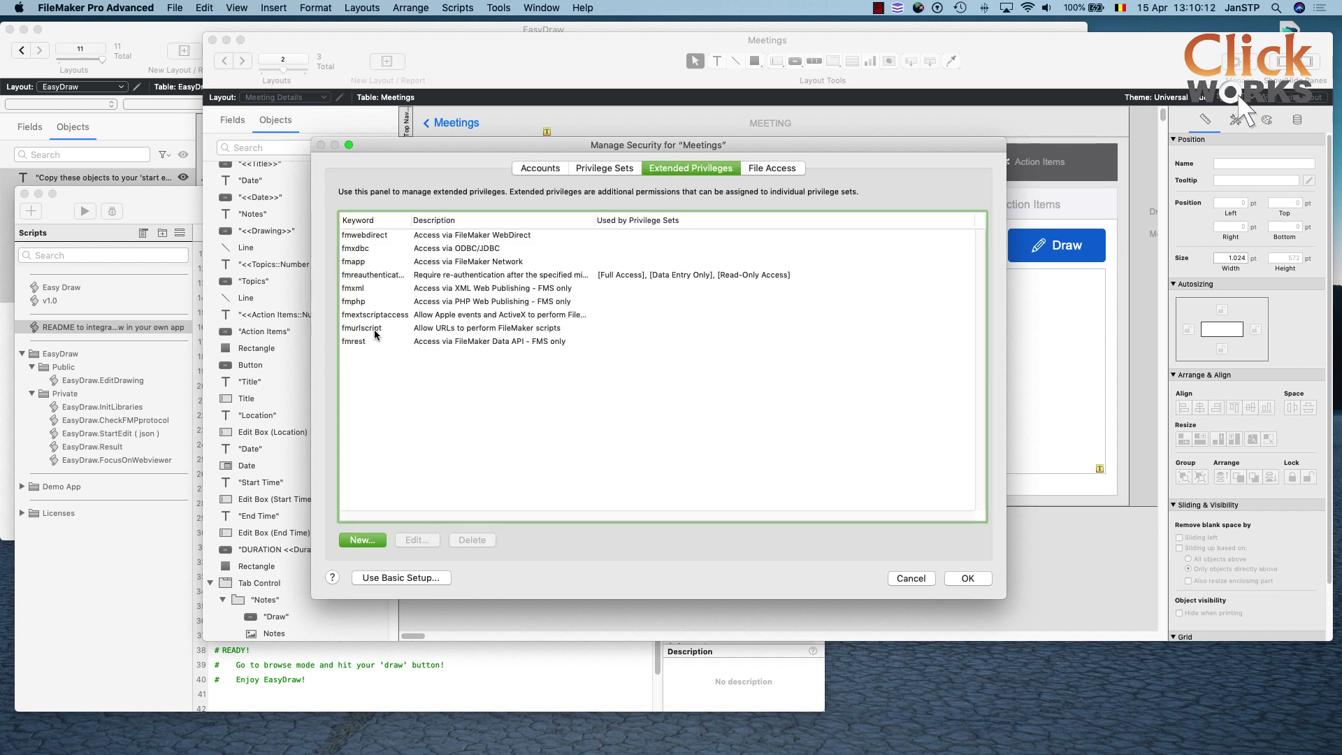
Enable the fmurlscript extended privilege for [Full Access] and save the security settings, allowing full-access accounts without passwords
left_click(358, 330)
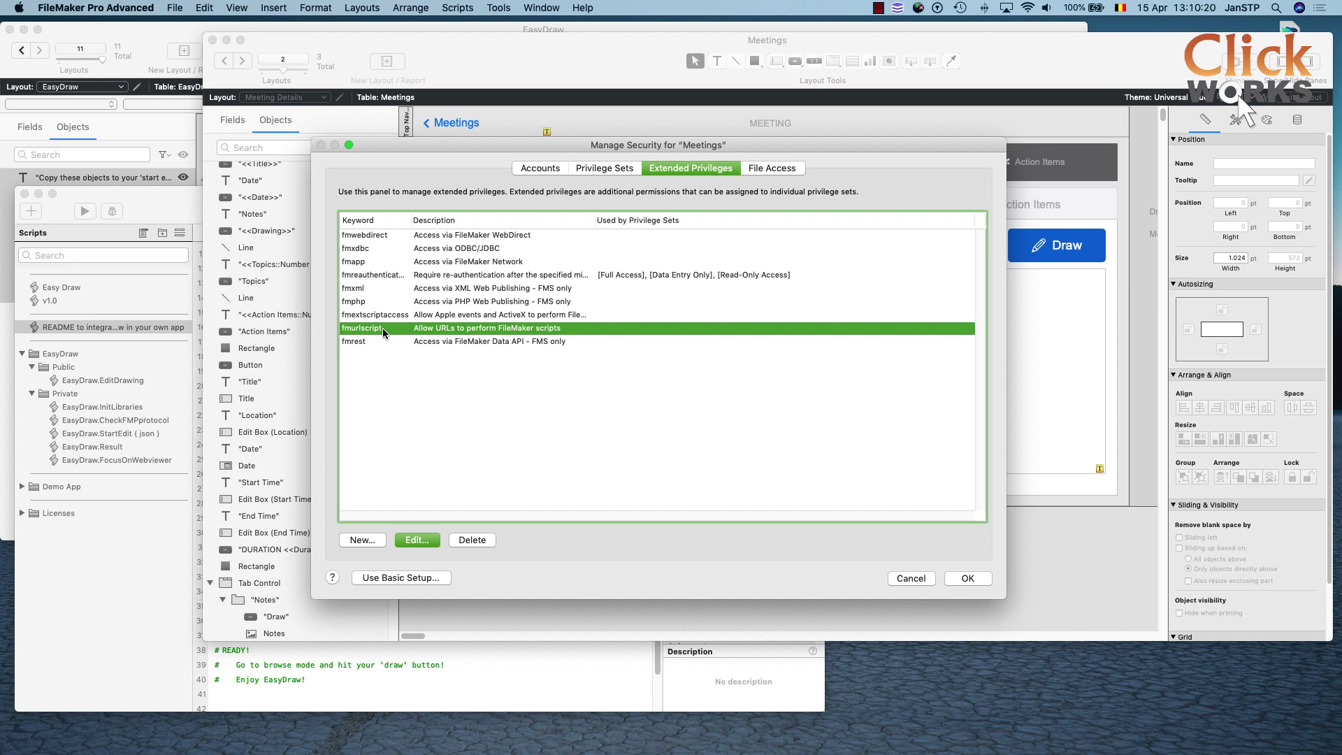
double_click(383, 328)
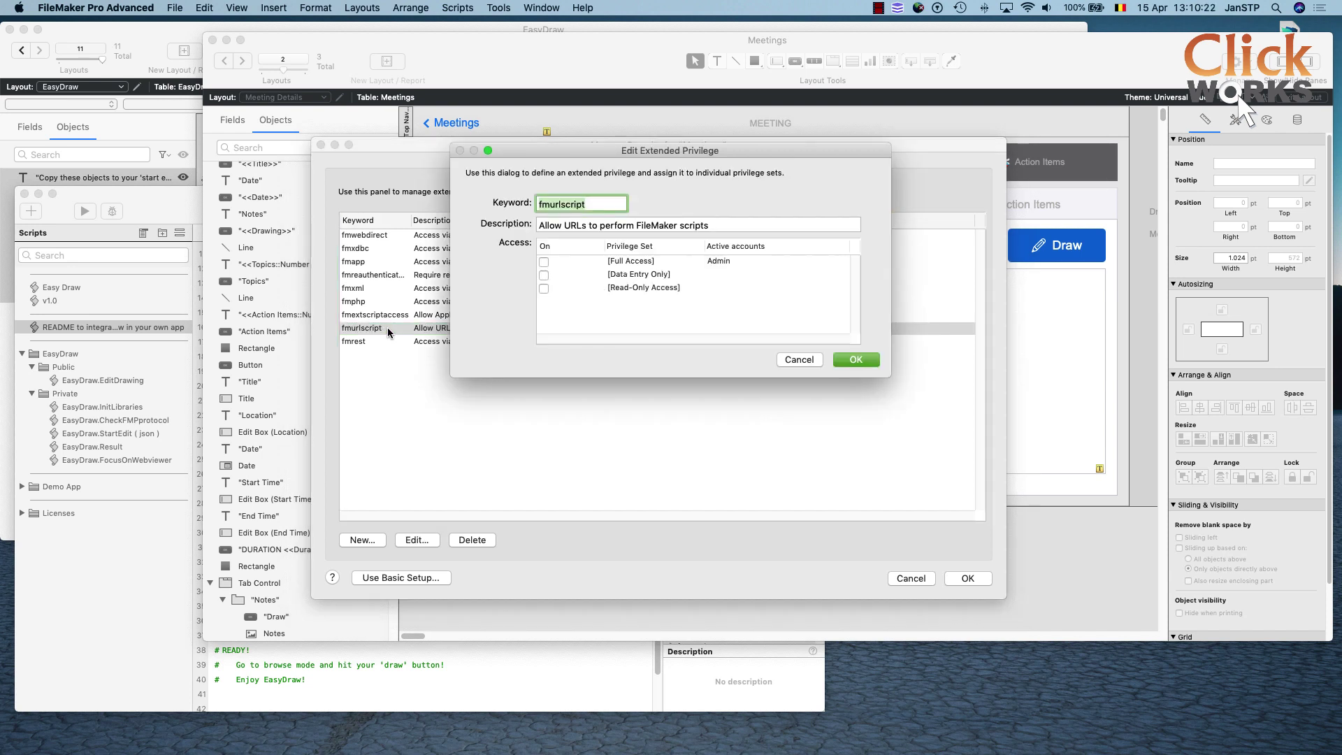
left_click(544, 262)
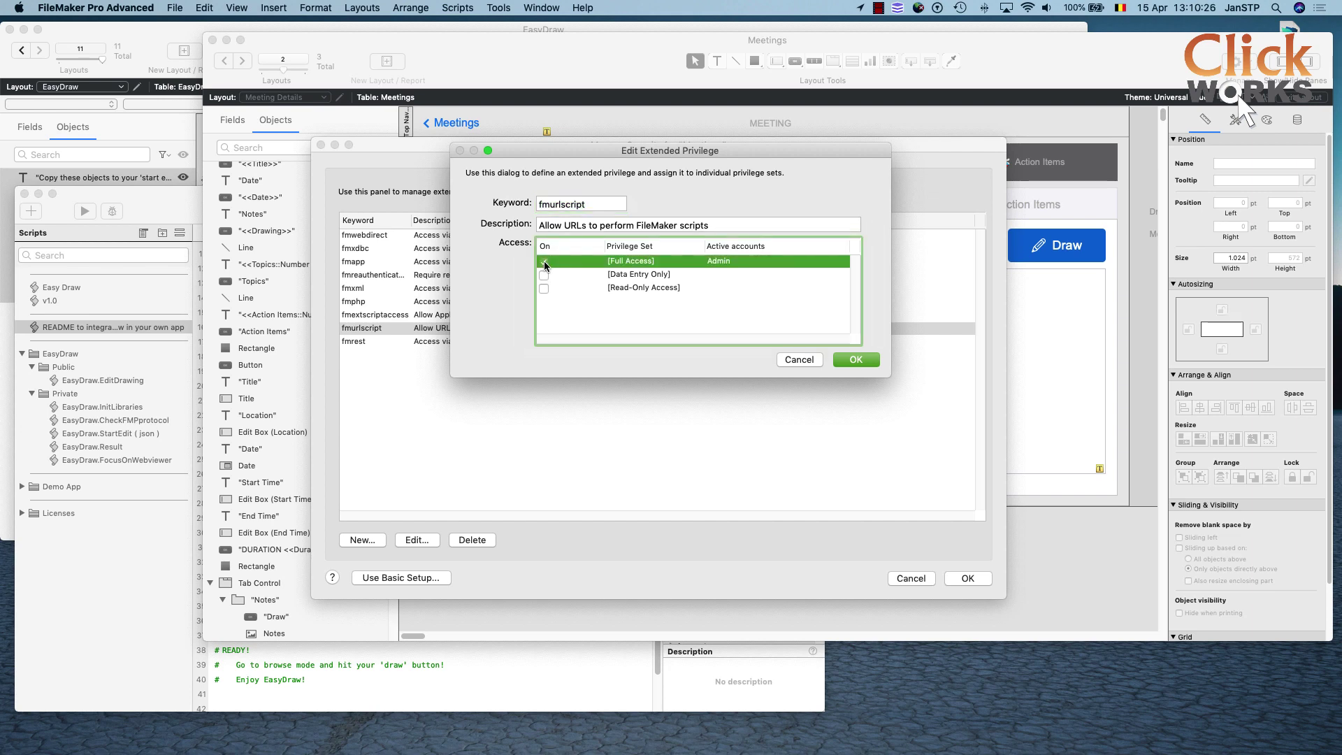
left_click(851, 361)
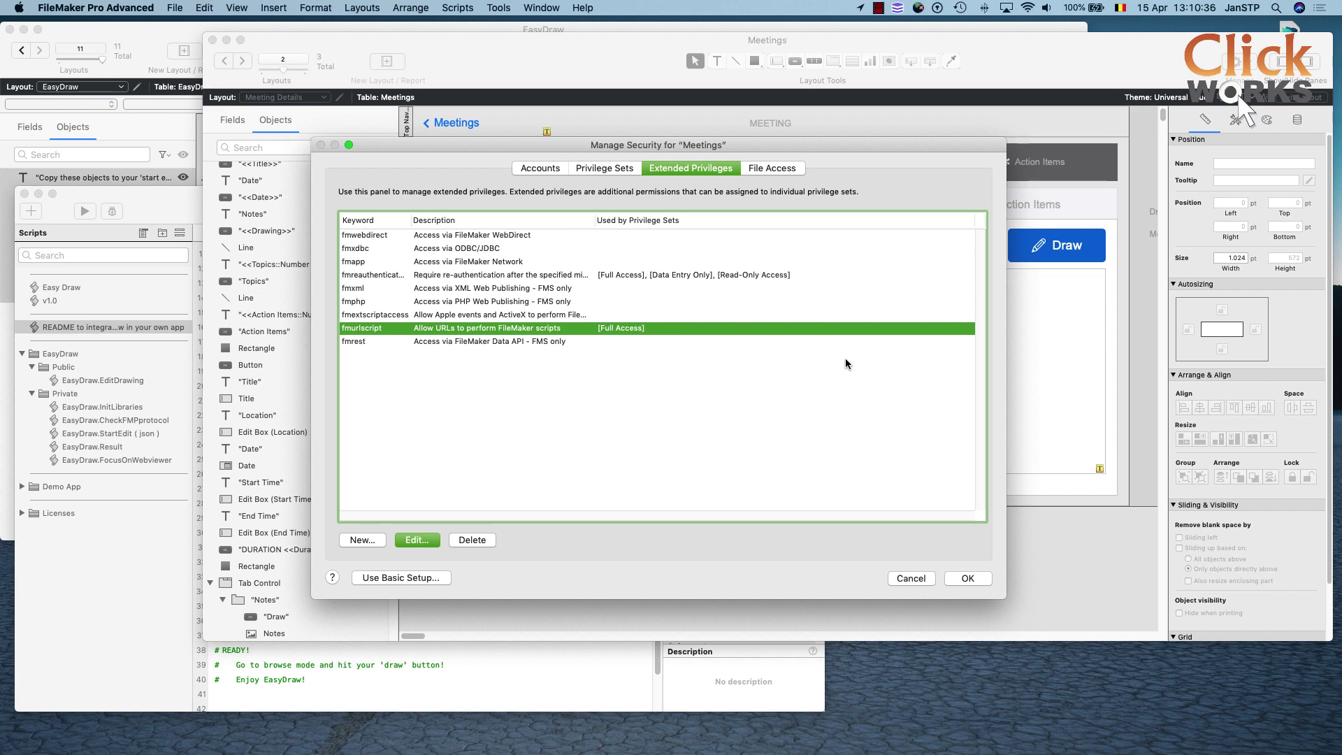
left_click(964, 578)
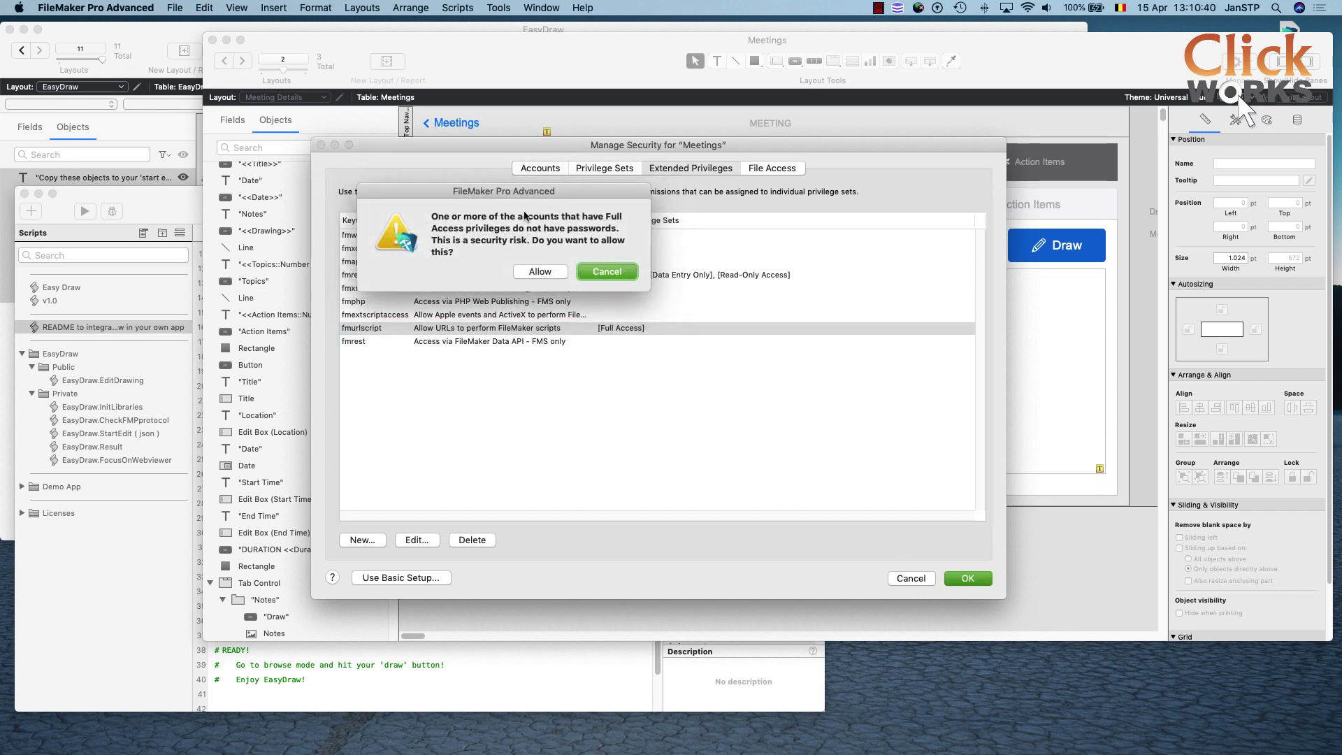
left_click_drag(504, 198, 507, 204)
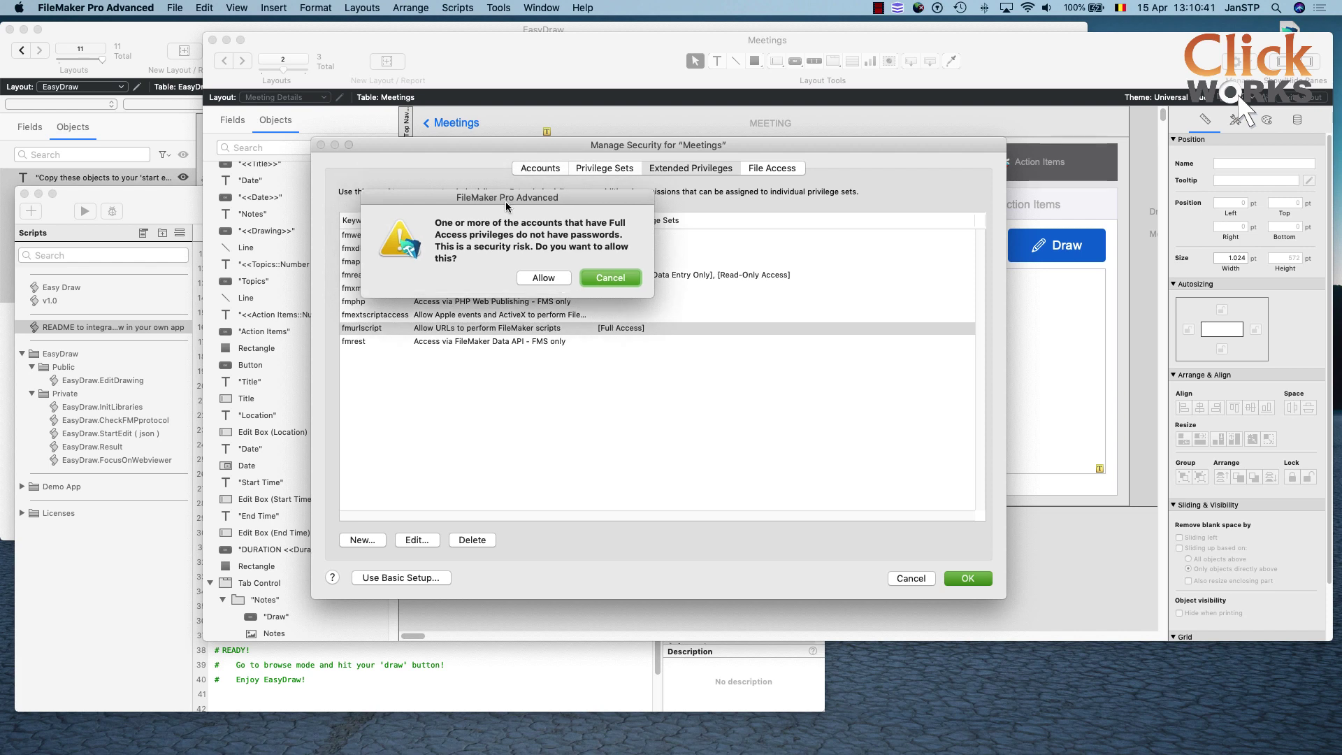
left_click(543, 278)
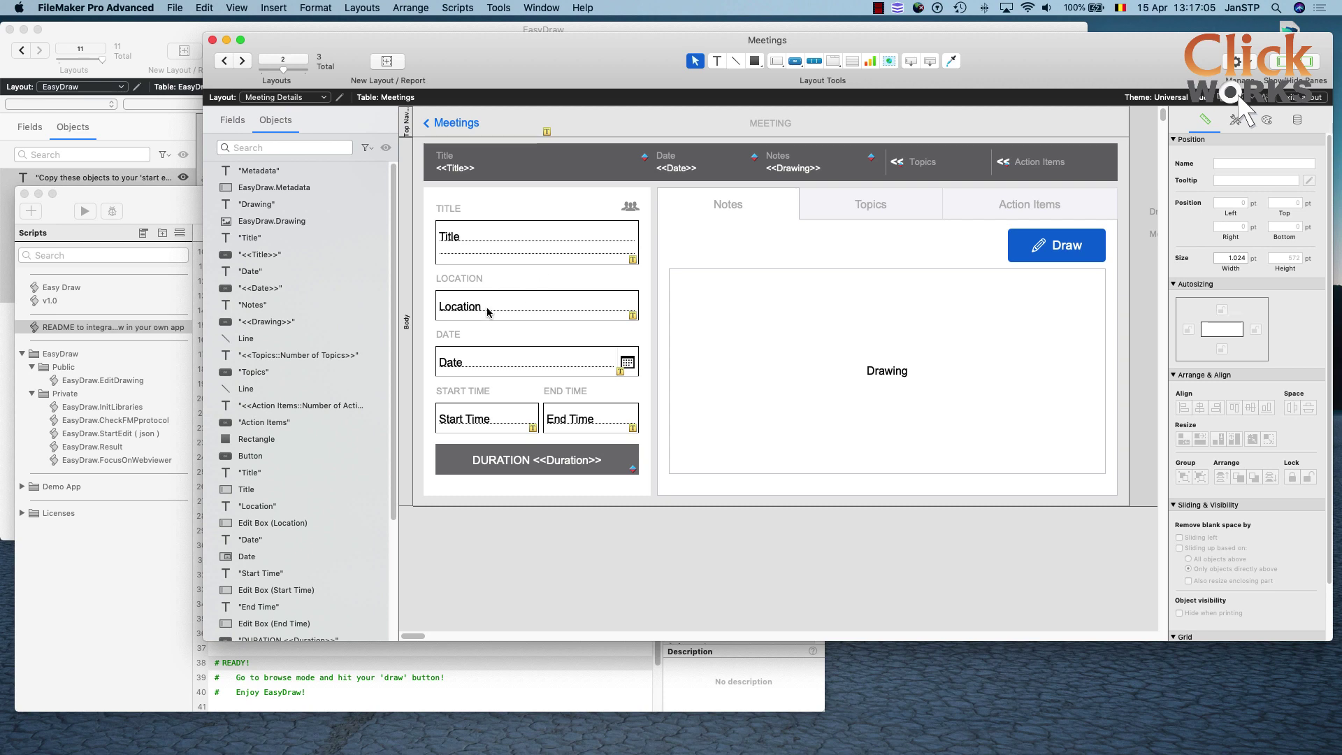
Consult the README's closing READY! section and switch the Meetings file's Meeting Details layout to Browse mode
left_click(248, 664)
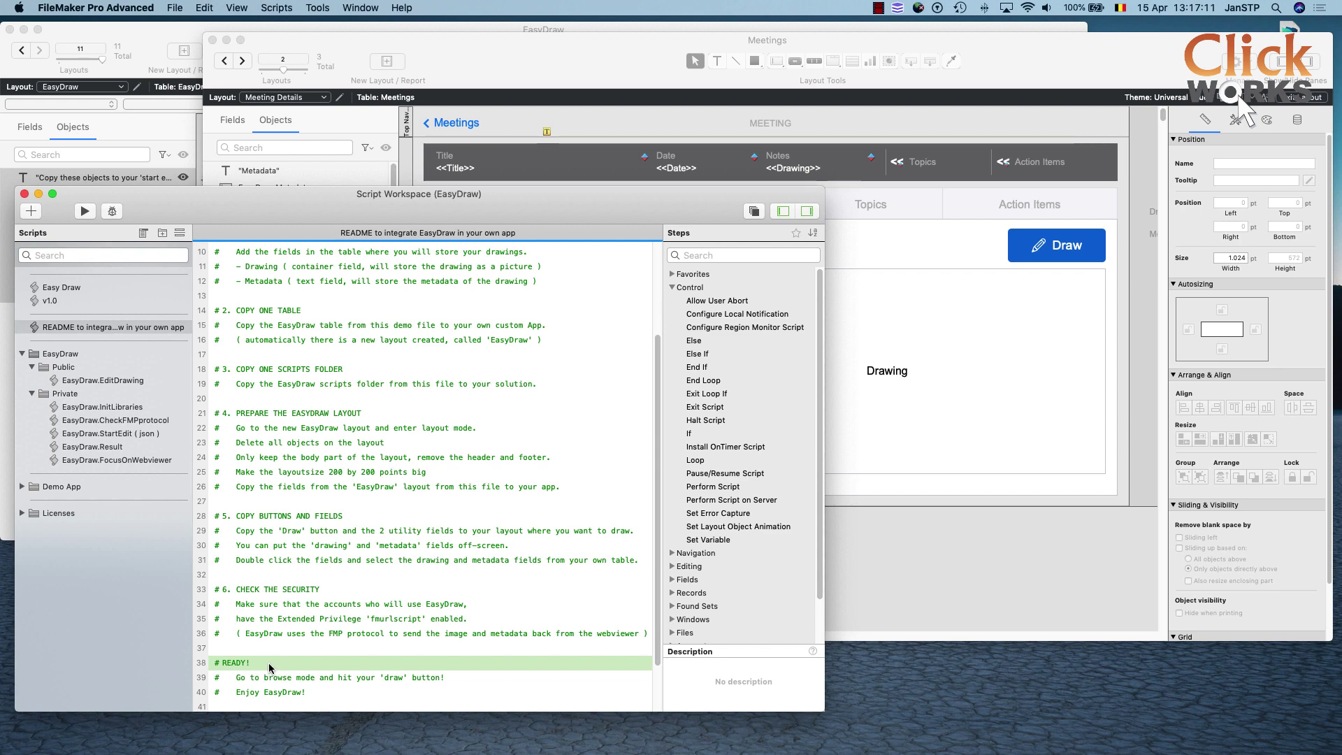
left_click(929, 535)
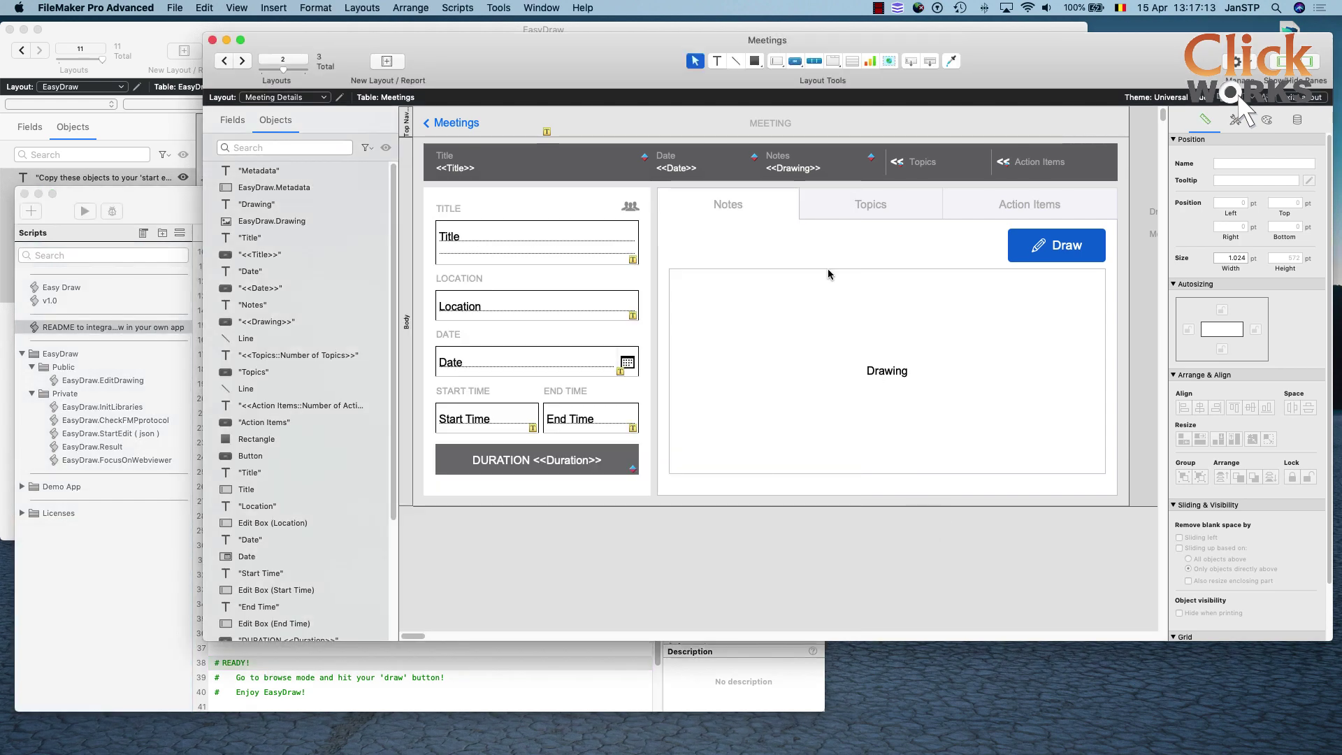
left_click(237, 8)
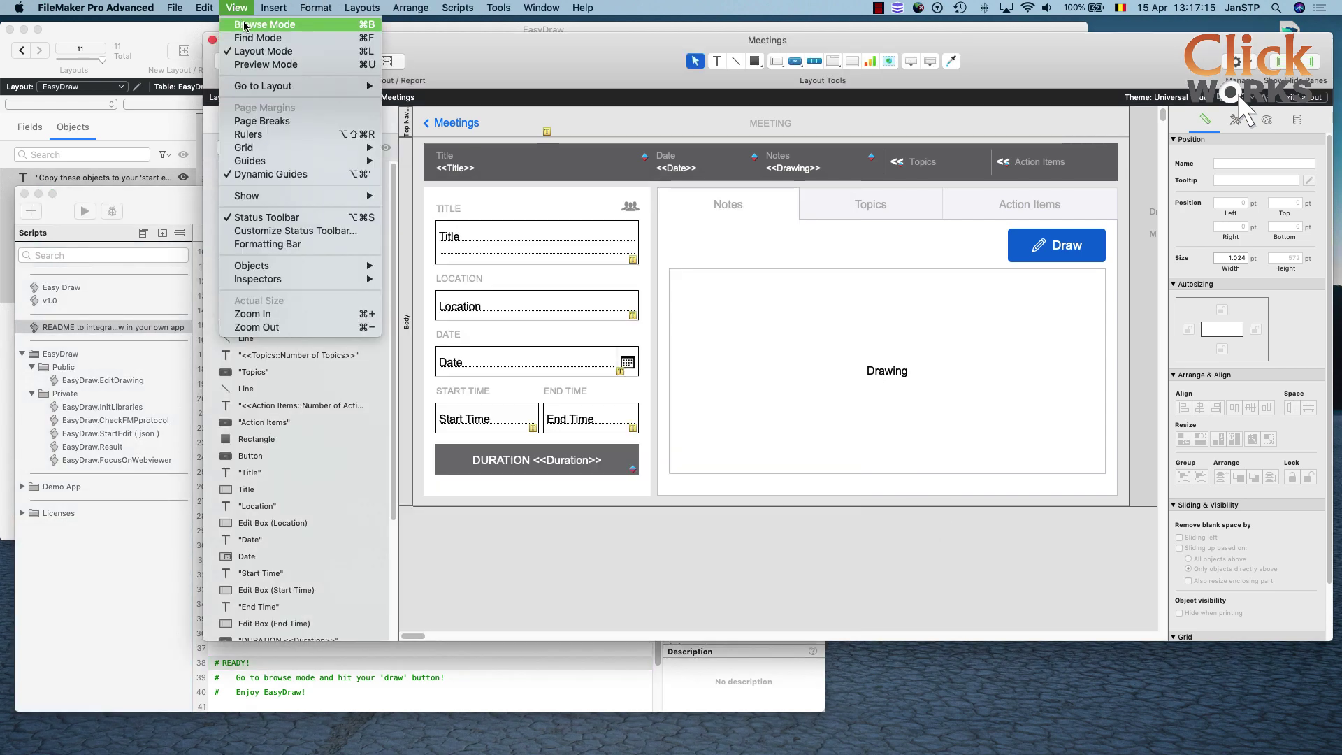
left_click(245, 25)
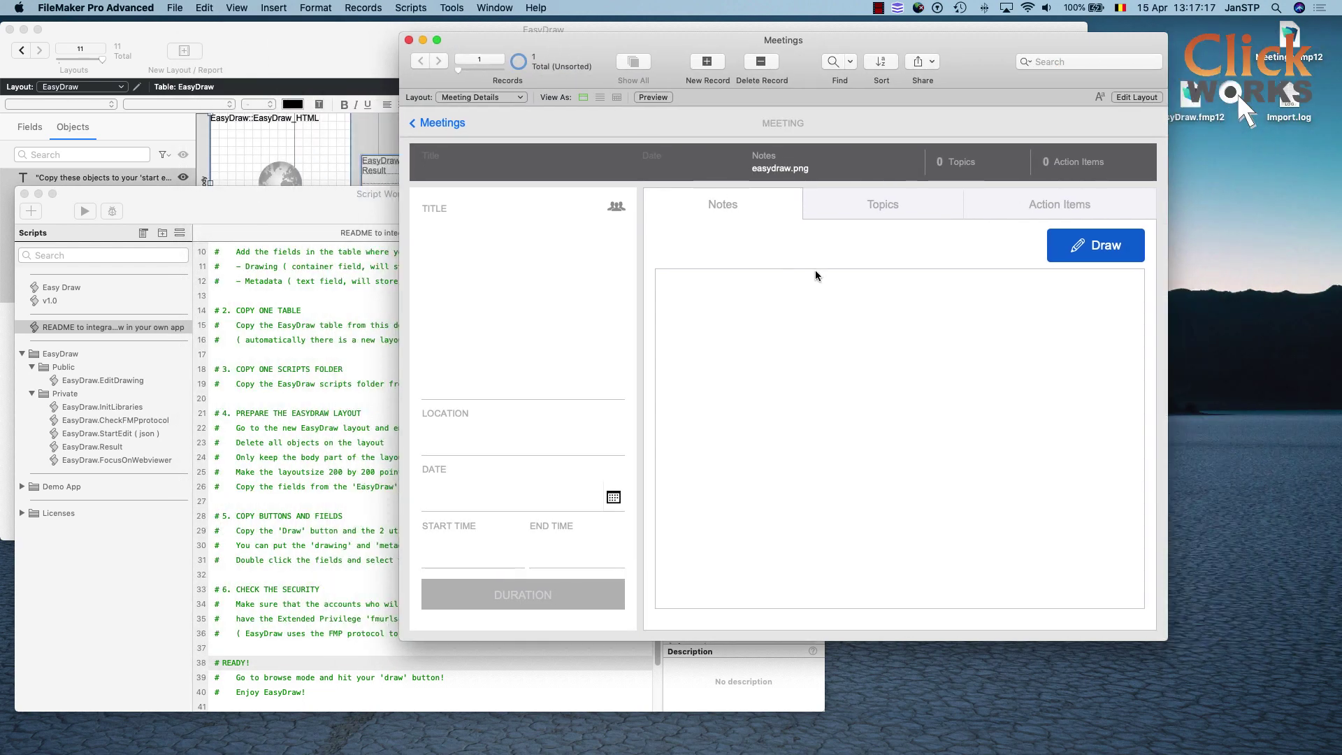
Open the drawing editor from the meeting's Notes section, sketch a freehand smiley face with the pencil, and save the drawing
left_click(1102, 249)
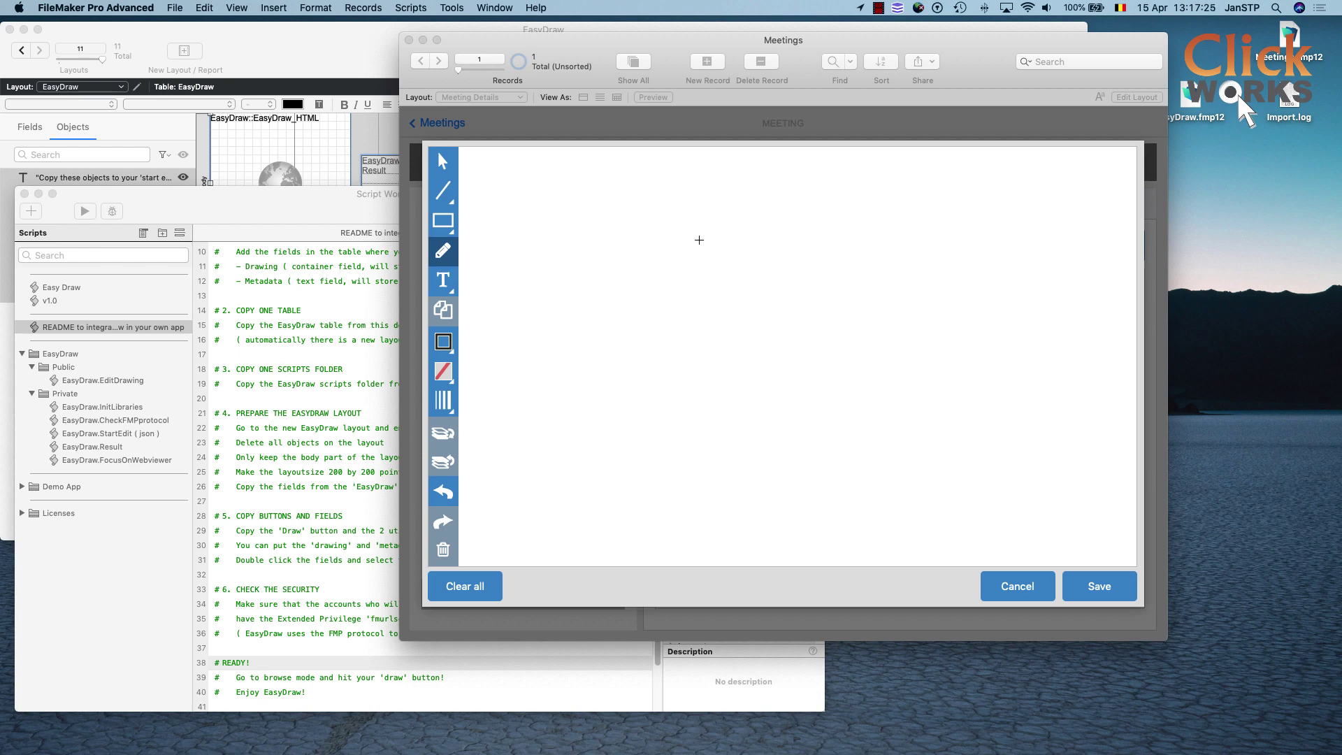
mouse_move(699, 239)
left_mouse_down()
mouse_move(623, 287)
mouse_move(635, 369)
mouse_move(822, 369)
mouse_move(749, 254)
mouse_move(692, 238)
left_mouse_up()
mouse_move(678, 301)
left_mouse_down()
mouse_move(773, 304)
mouse_move(697, 368)
mouse_move(761, 360)
mouse_move(768, 345)
left_mouse_up()
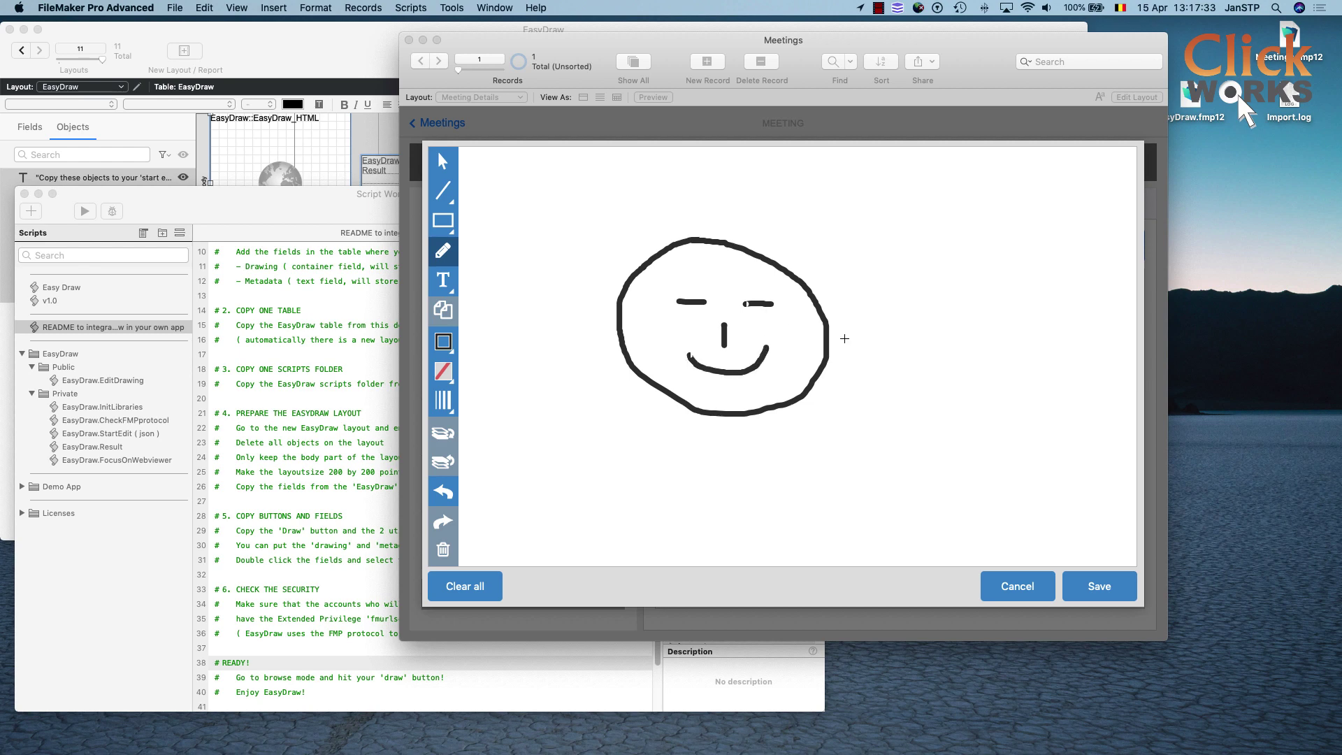
left_click(1093, 591)
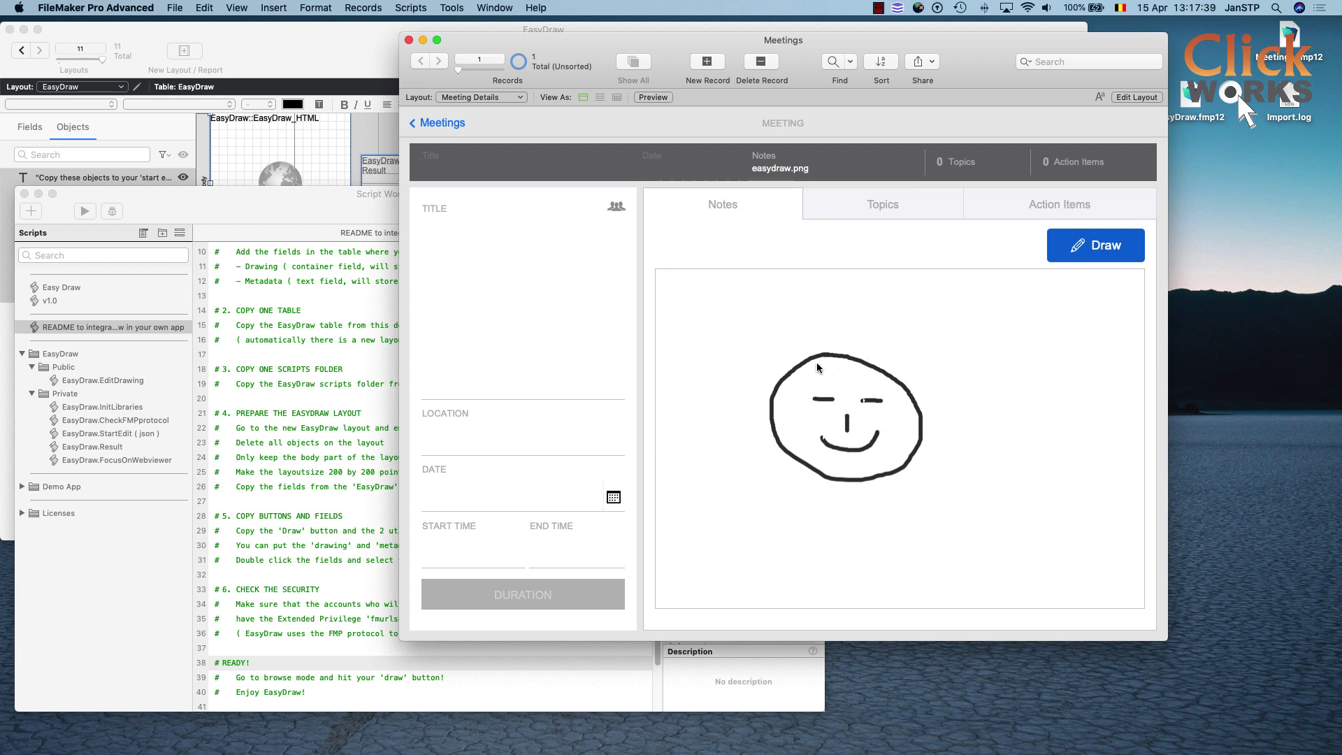
Reopen the saved drawing, select all strokes of the smiley face, move it up and to the left, enlarge it, and save
left_click(1085, 255)
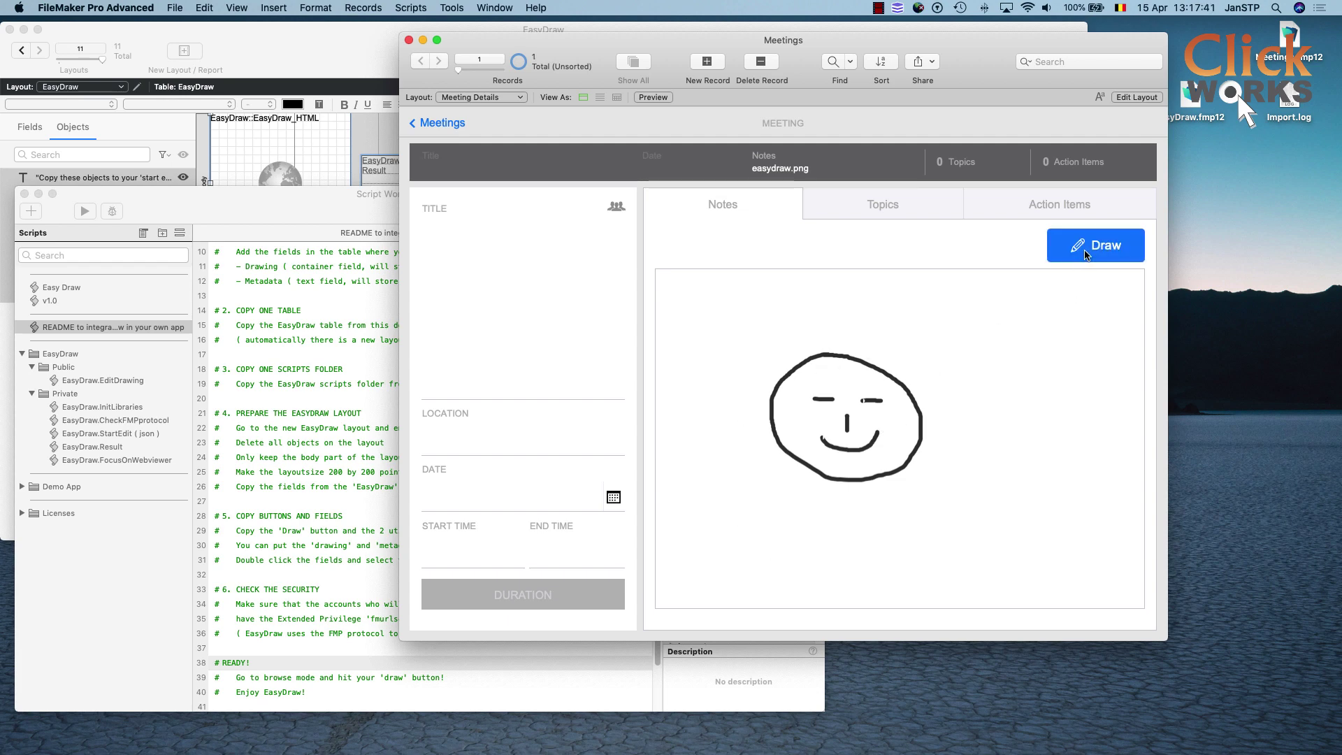
left_click(442, 161)
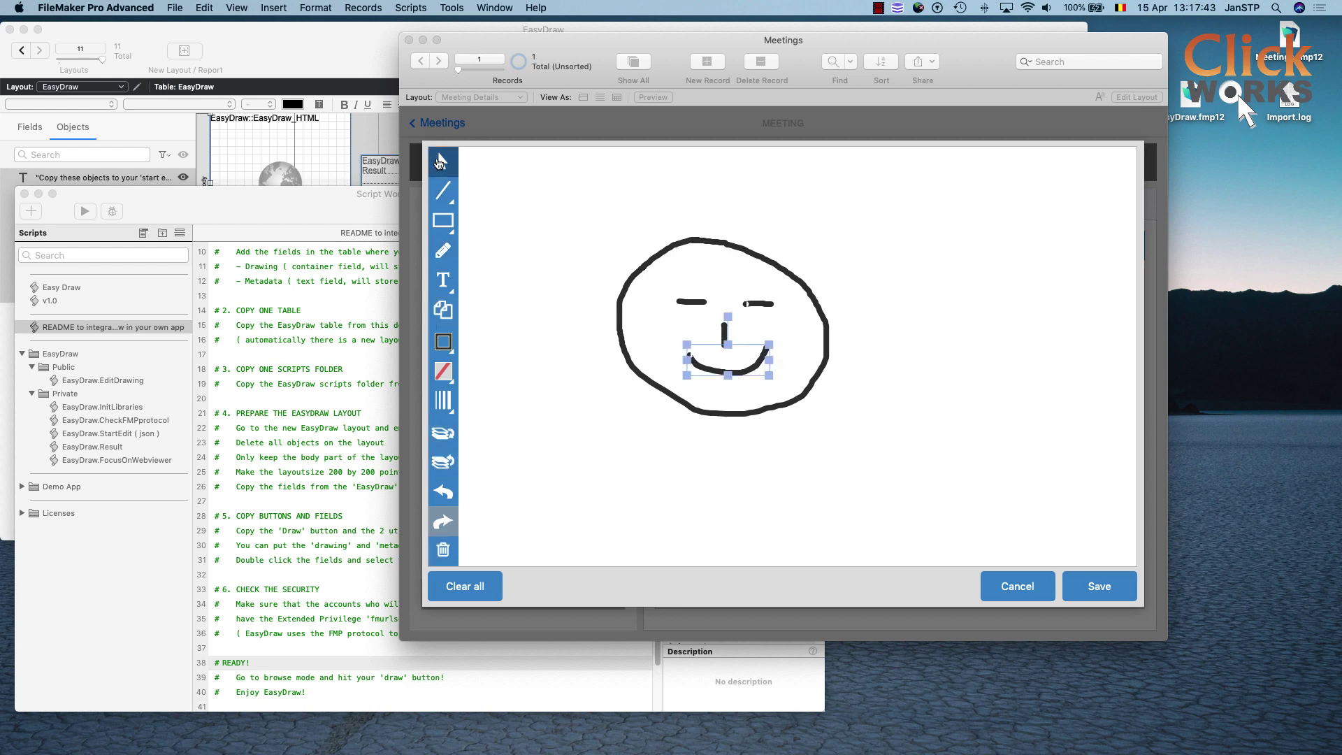
left_click_drag(558, 202, 913, 434)
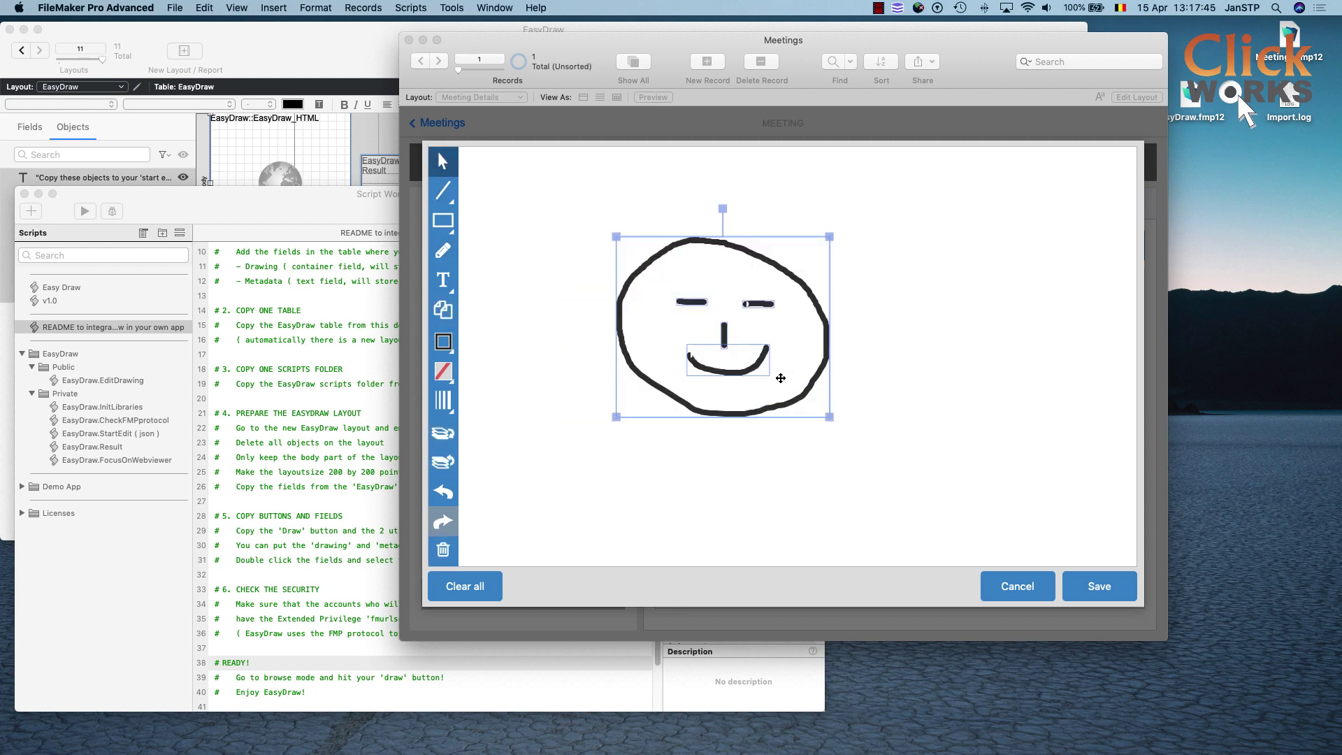
left_click_drag(751, 374, 711, 330)
left_click_drag(801, 386, 922, 488)
left_click(962, 454)
left_click(1099, 586)
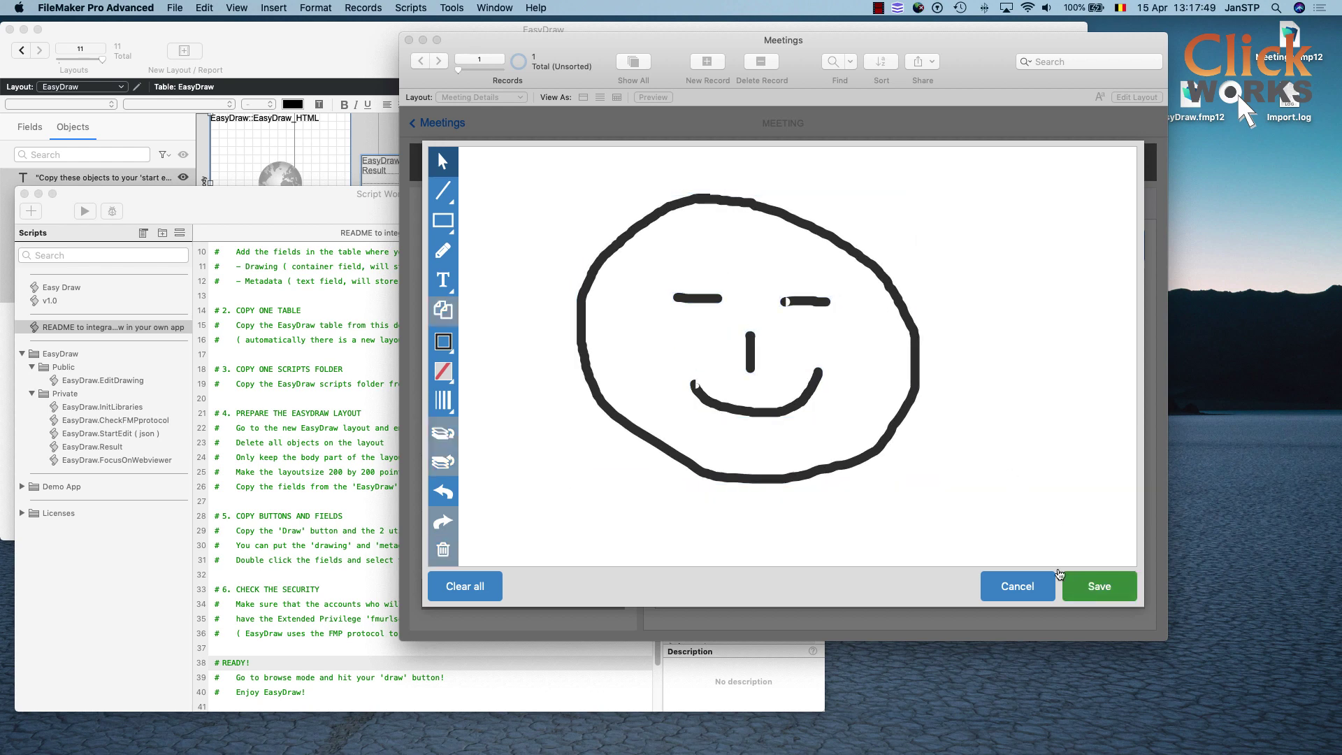